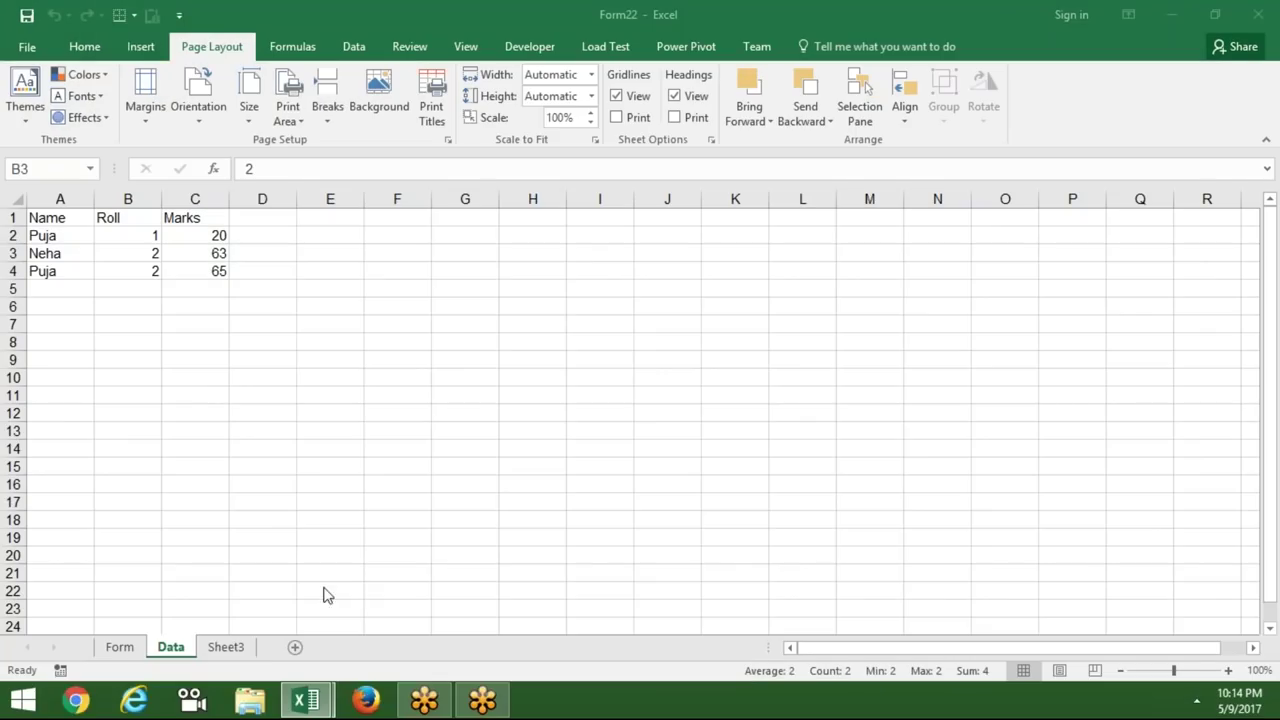
# Step: On the Form sheet, enter a student name in name cell B1
pyautogui.click(120, 648)
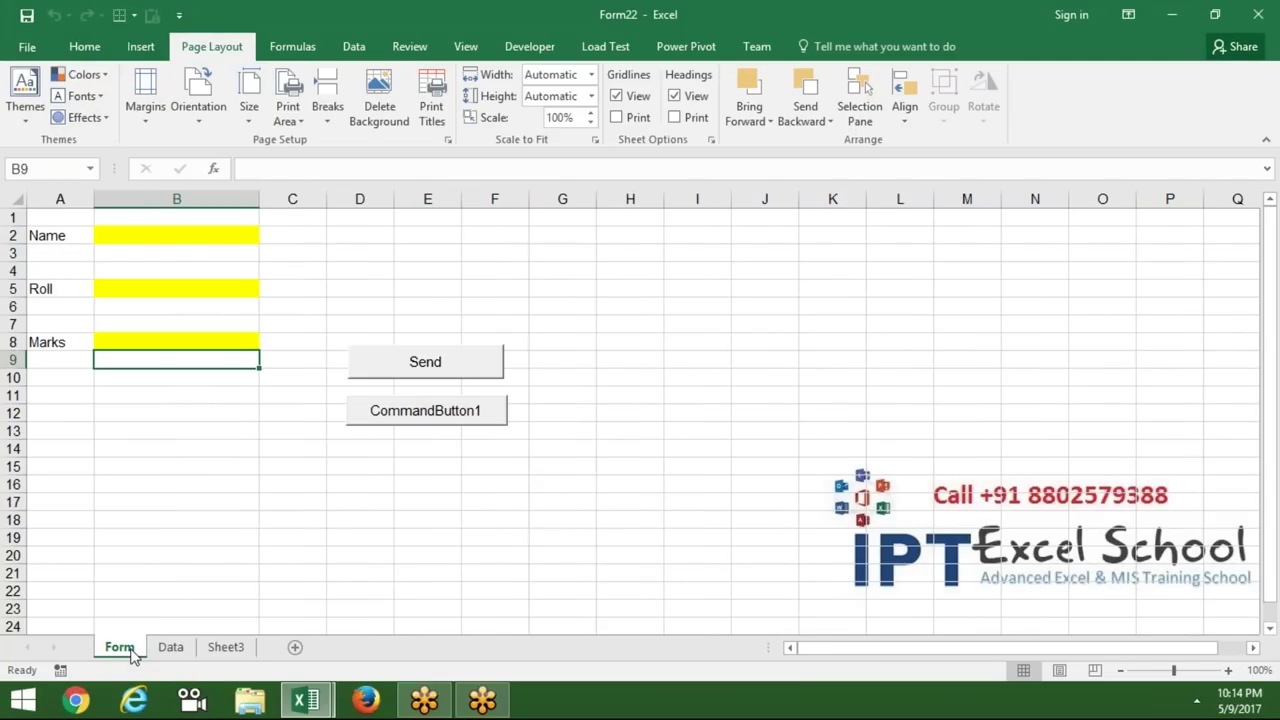
pyautogui.click(190, 239)
pyautogui.press('Up')
pyautogui.write('puja')
pyautogui.click(180, 289)
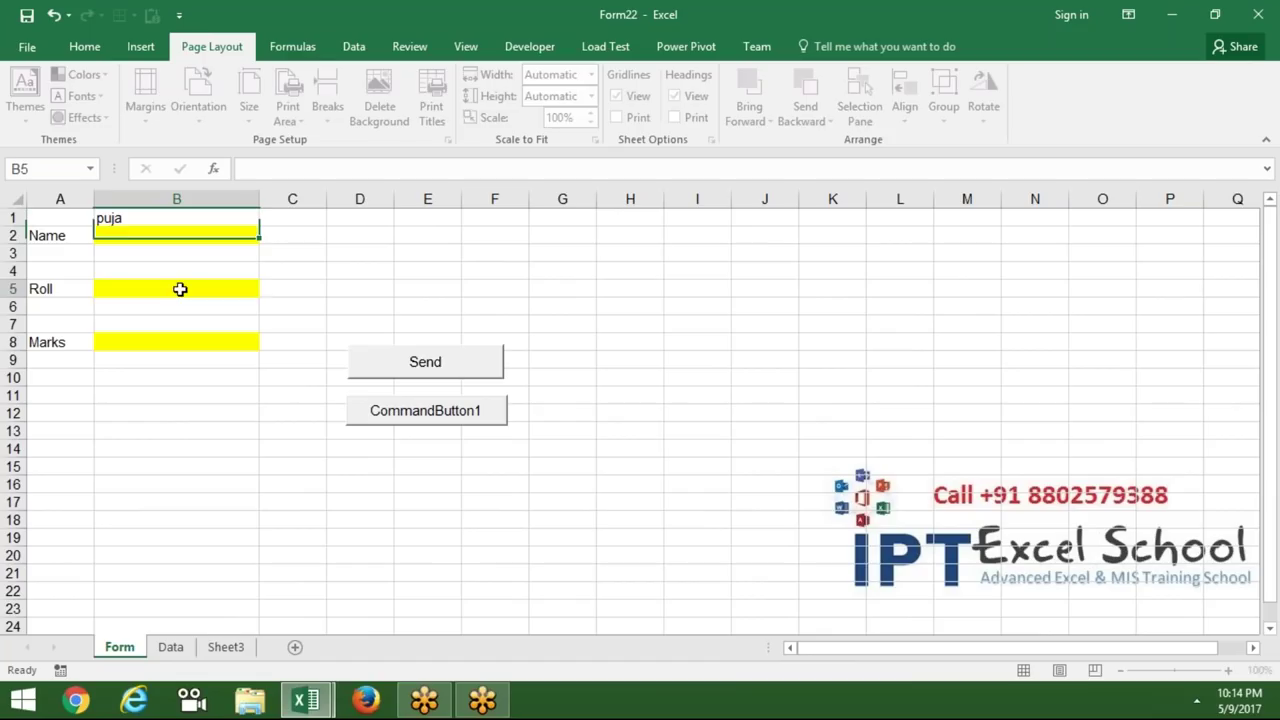
# Step: Enter roll 2 in B5 and marks 65 in B8, then submit with Send
pyautogui.write('2')
pyautogui.press('Return')
pyautogui.click(166, 348)
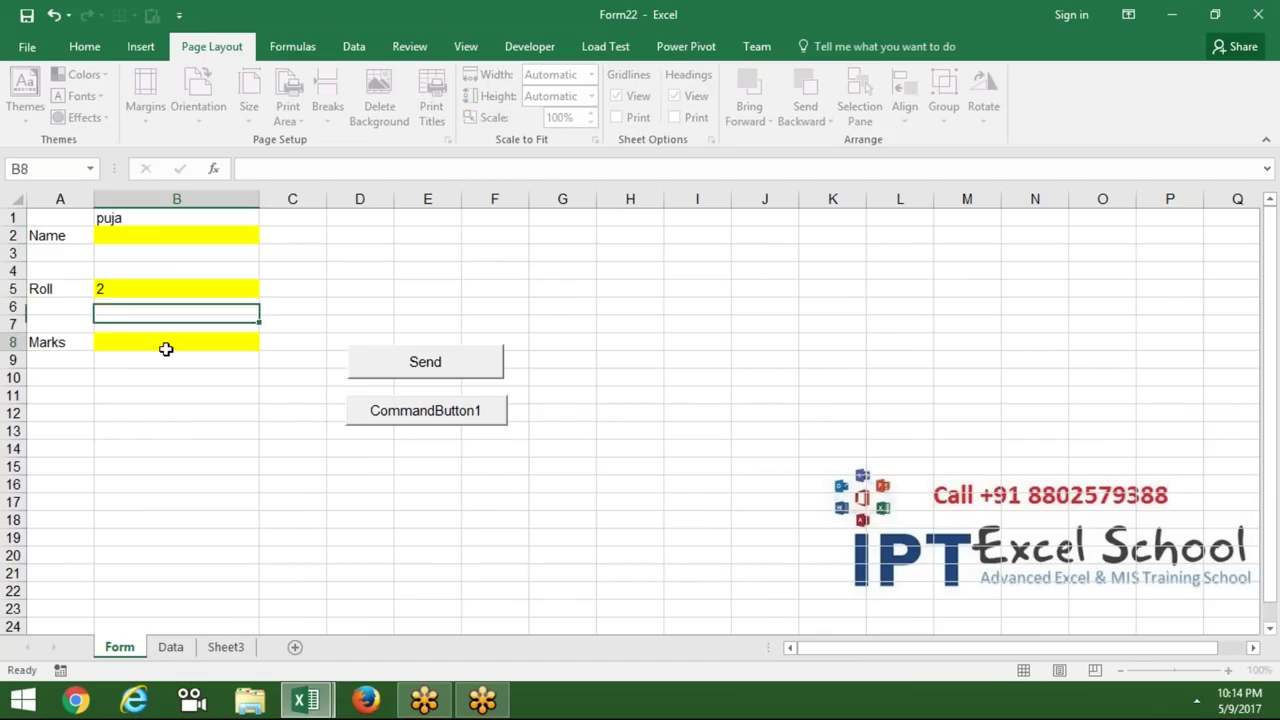
pyautogui.write('65')
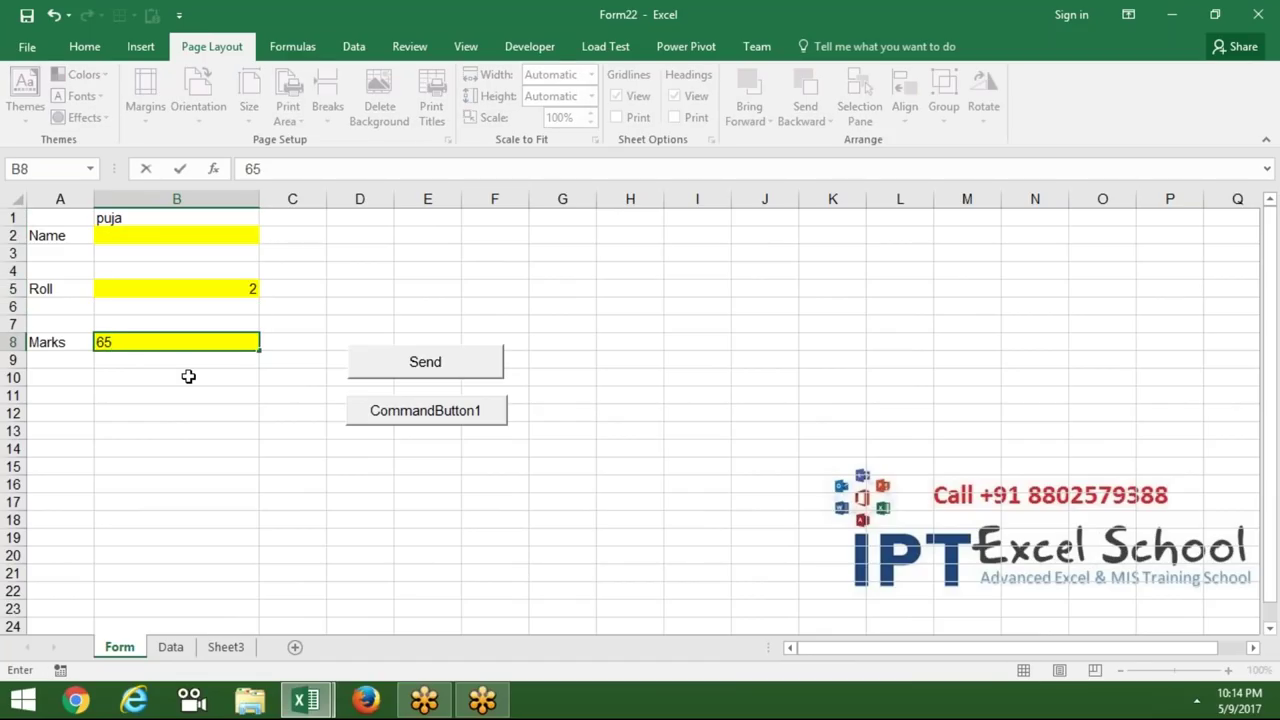
pyautogui.click(213, 390)
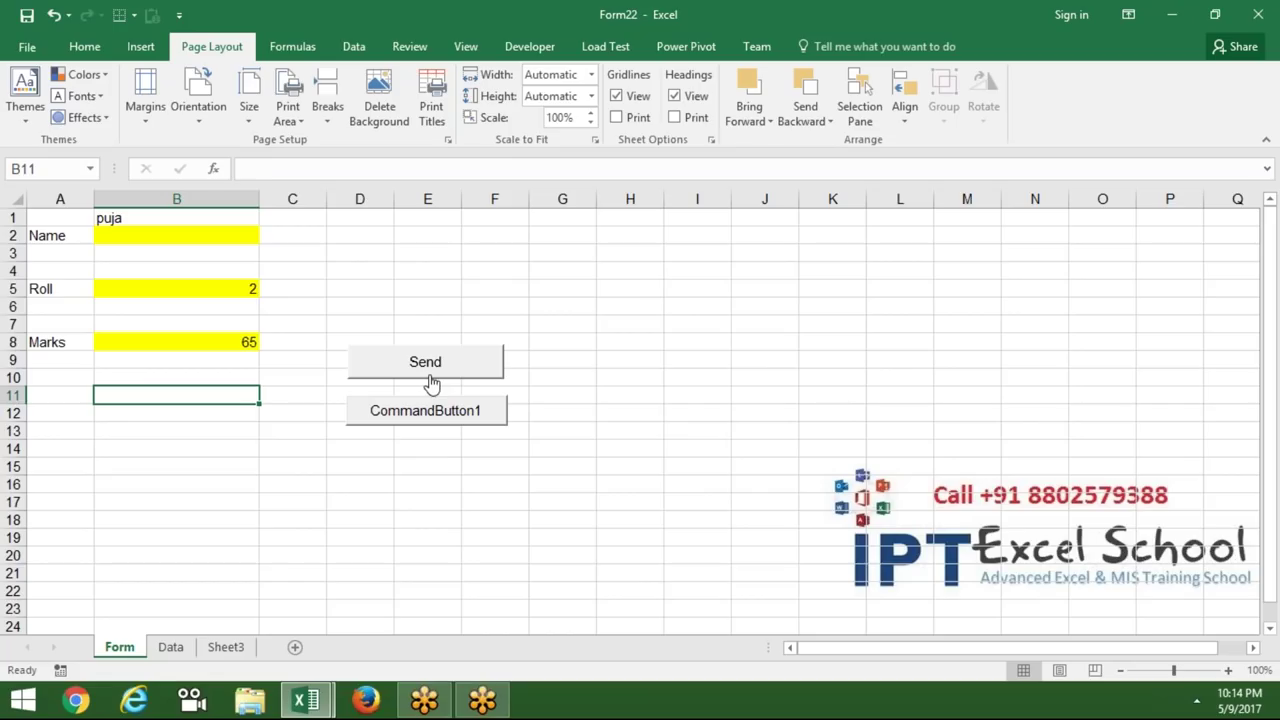
pyautogui.click(430, 382)
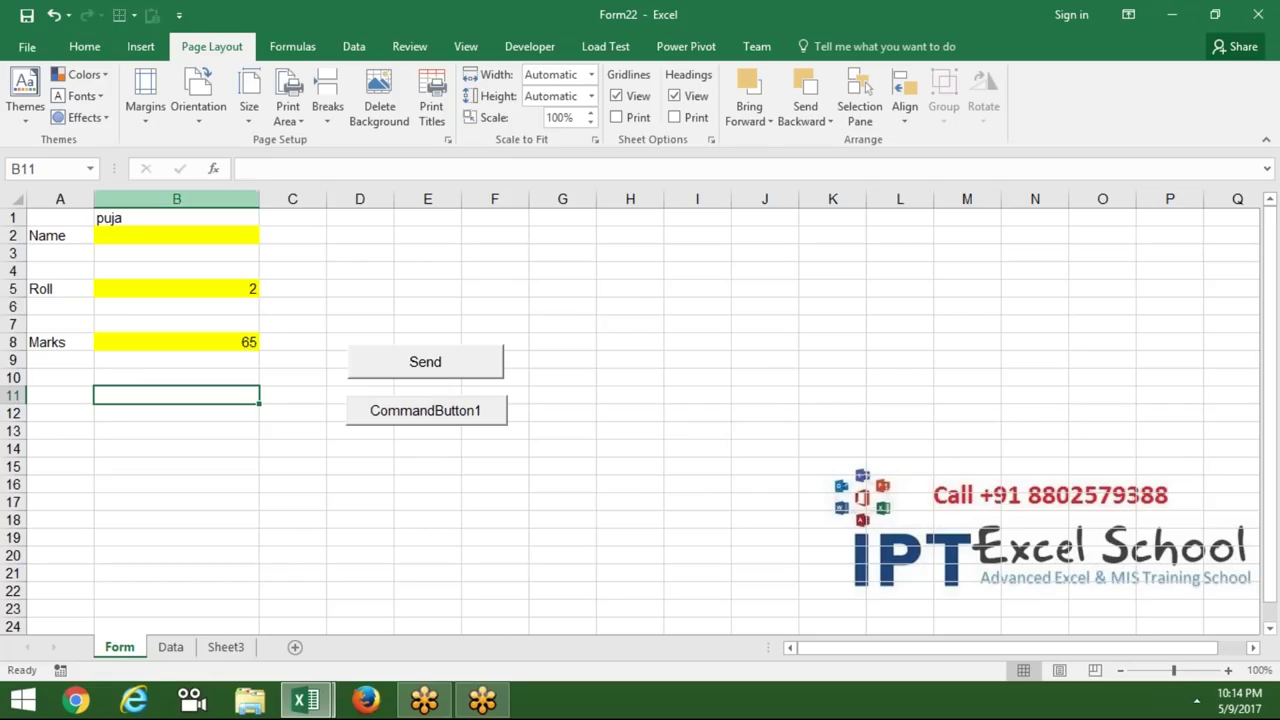
# Step: Clear the name, roll and marks cells B1, B5 and B8
pyautogui.click(112, 219)
pyautogui.press('Delete')
pyautogui.click(216, 289)
pyautogui.press('Delete')
pyautogui.click(226, 341)
pyautogui.press('Delete')
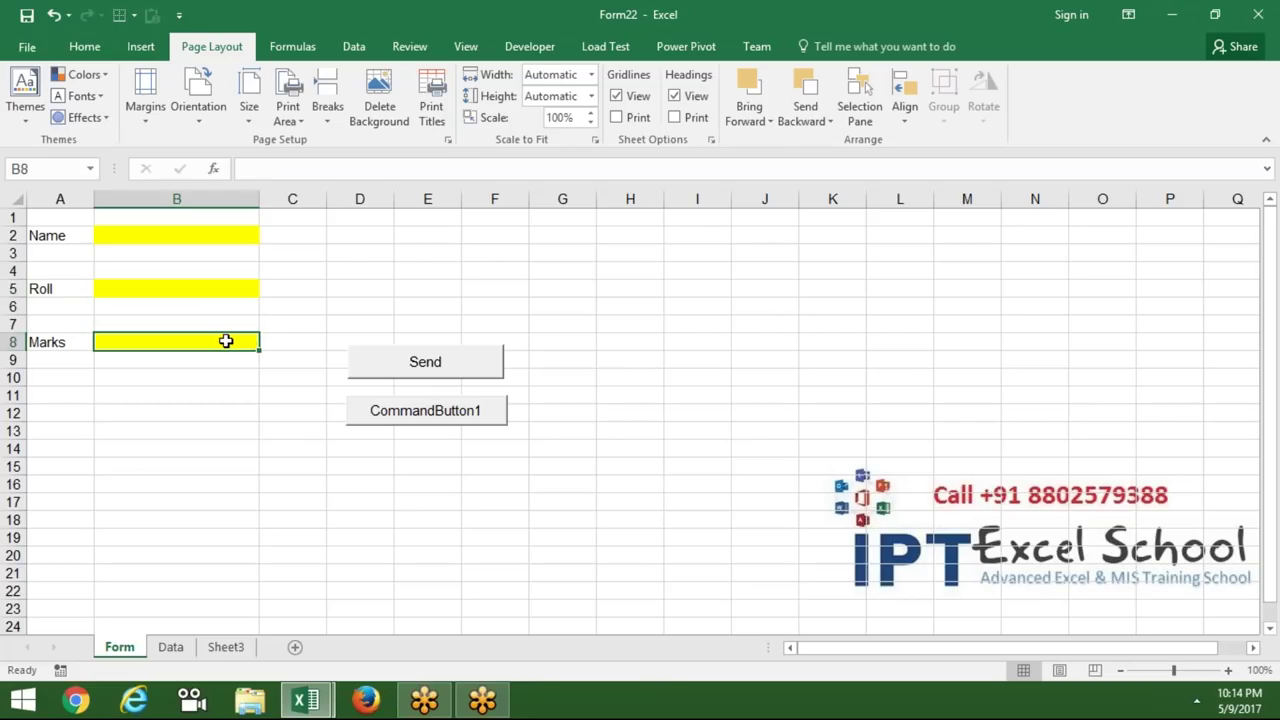
pyautogui.click(232, 272)
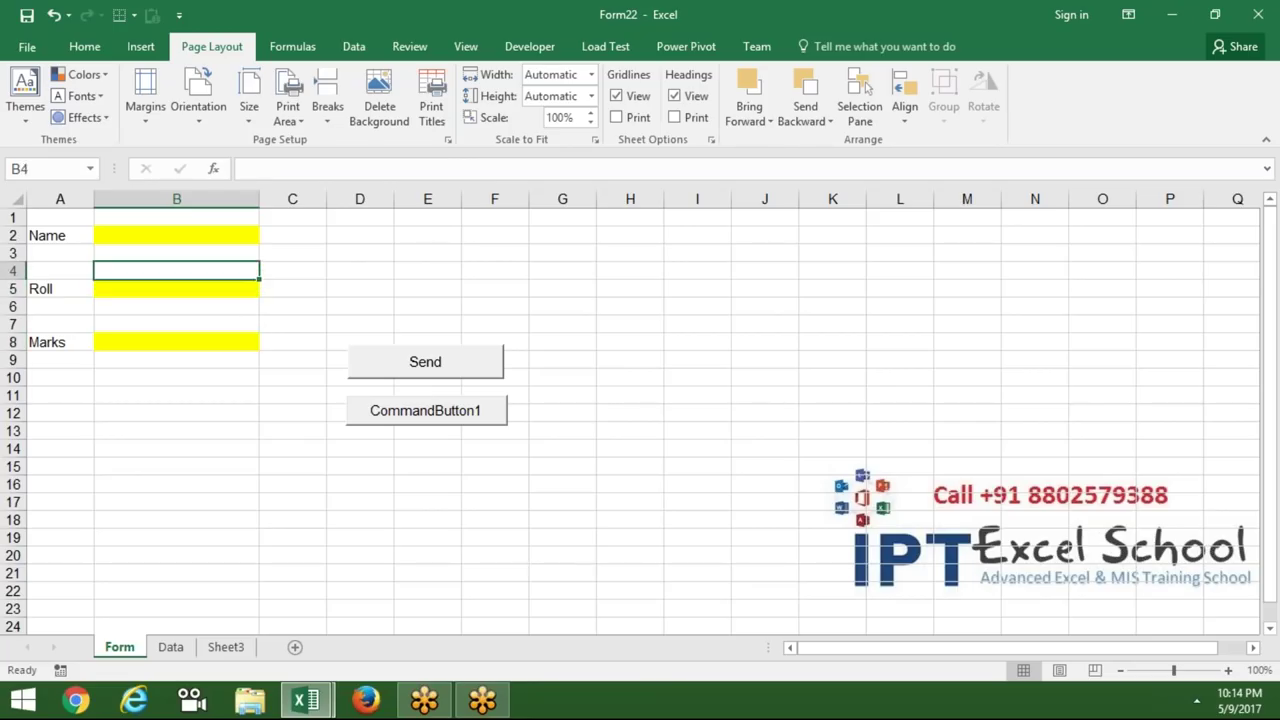
# Step: Re-enter roll 2 in B5, review the Data sheet records, and show the Developer tab
pyautogui.click(214, 290)
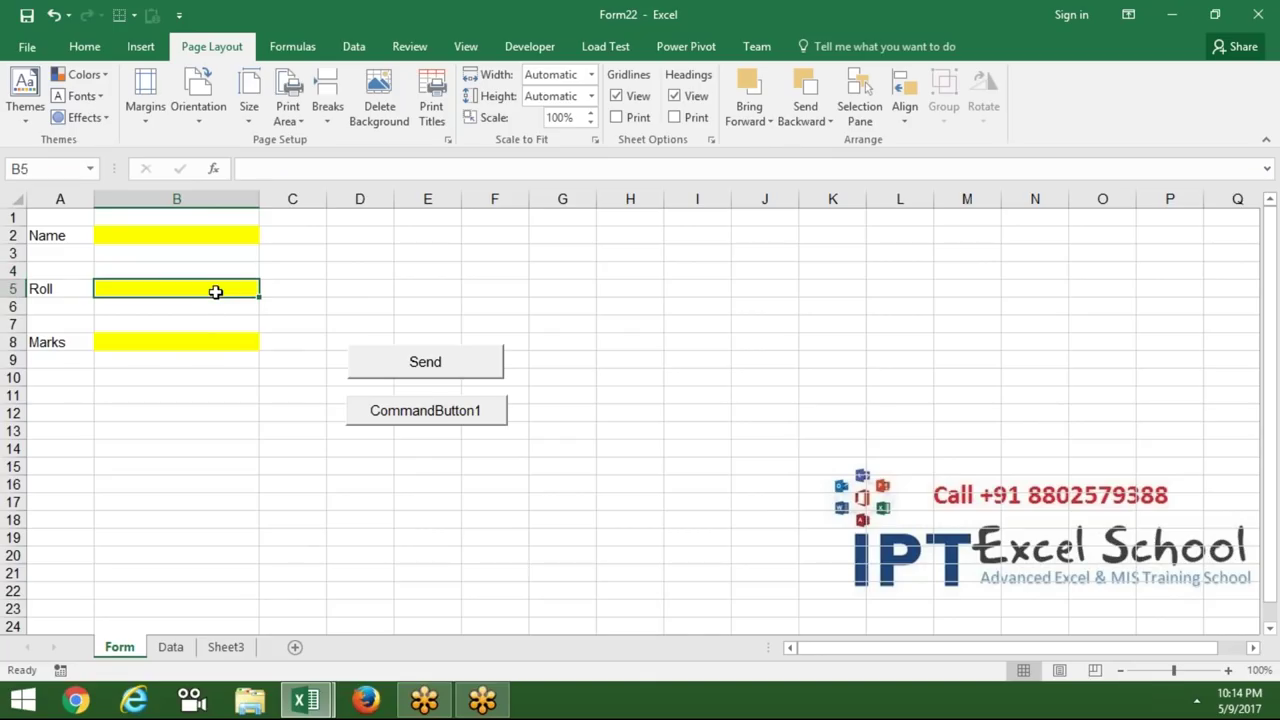
pyautogui.write('2')
pyautogui.click(197, 503)
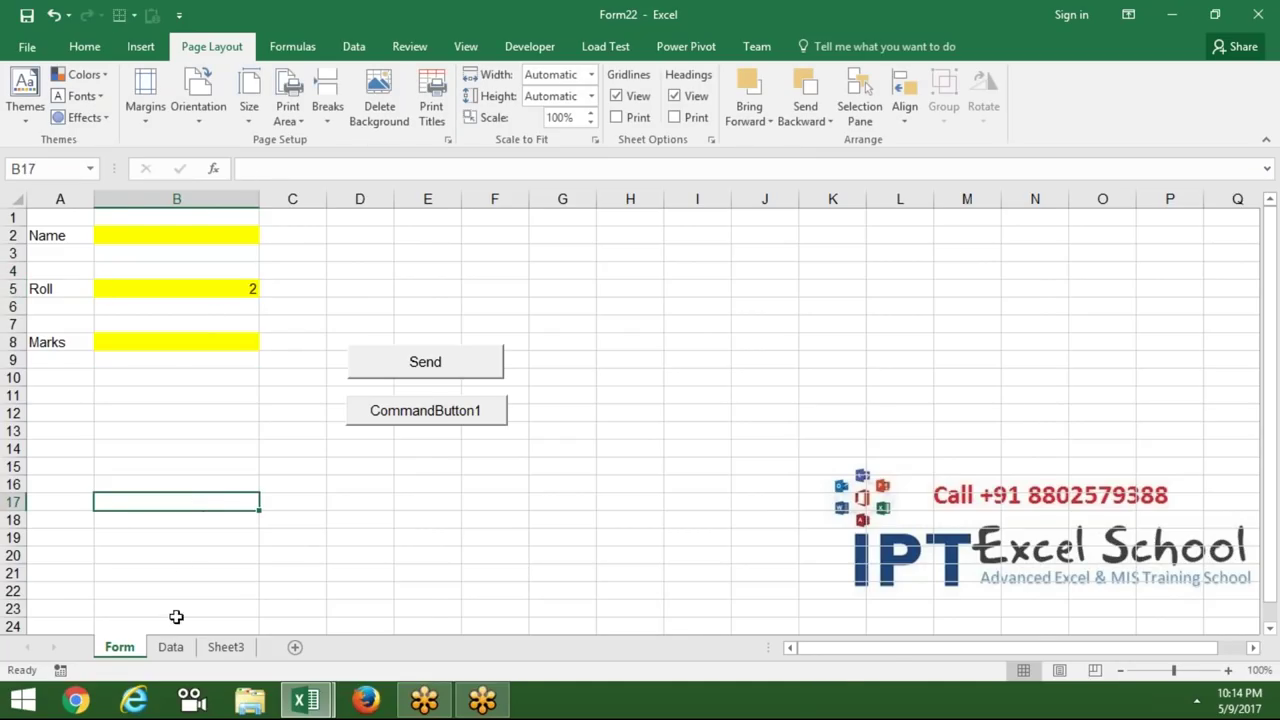
pyautogui.click(171, 647)
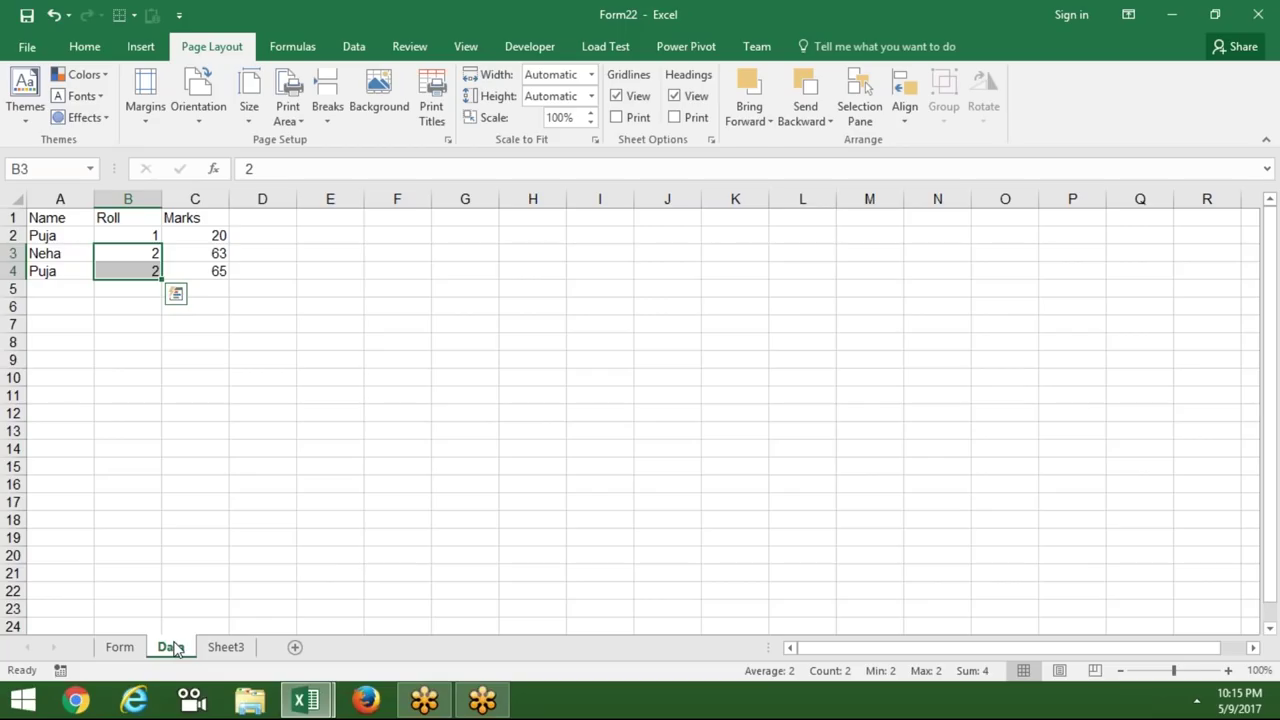
pyautogui.click(125, 652)
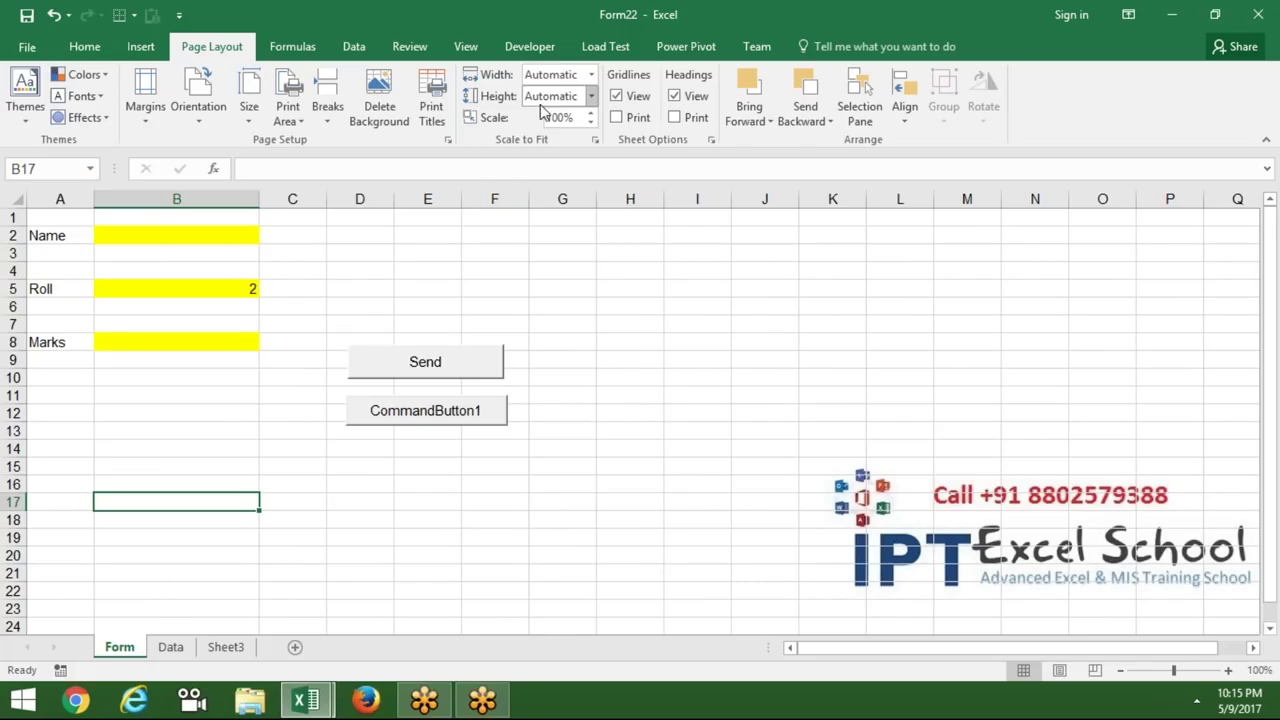
pyautogui.click(533, 47)
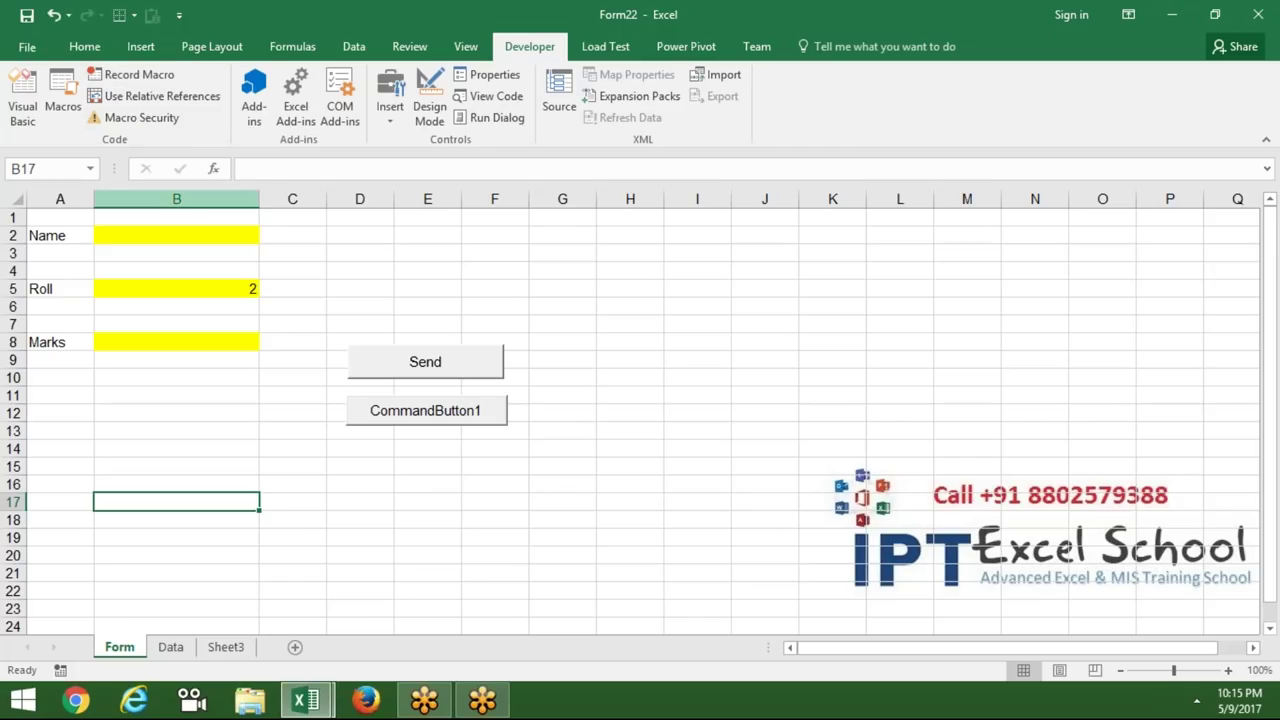
# Step: Open the send macro's Module1 code from the Macros list in a maximized VBA editor
pyautogui.click(150, 235)
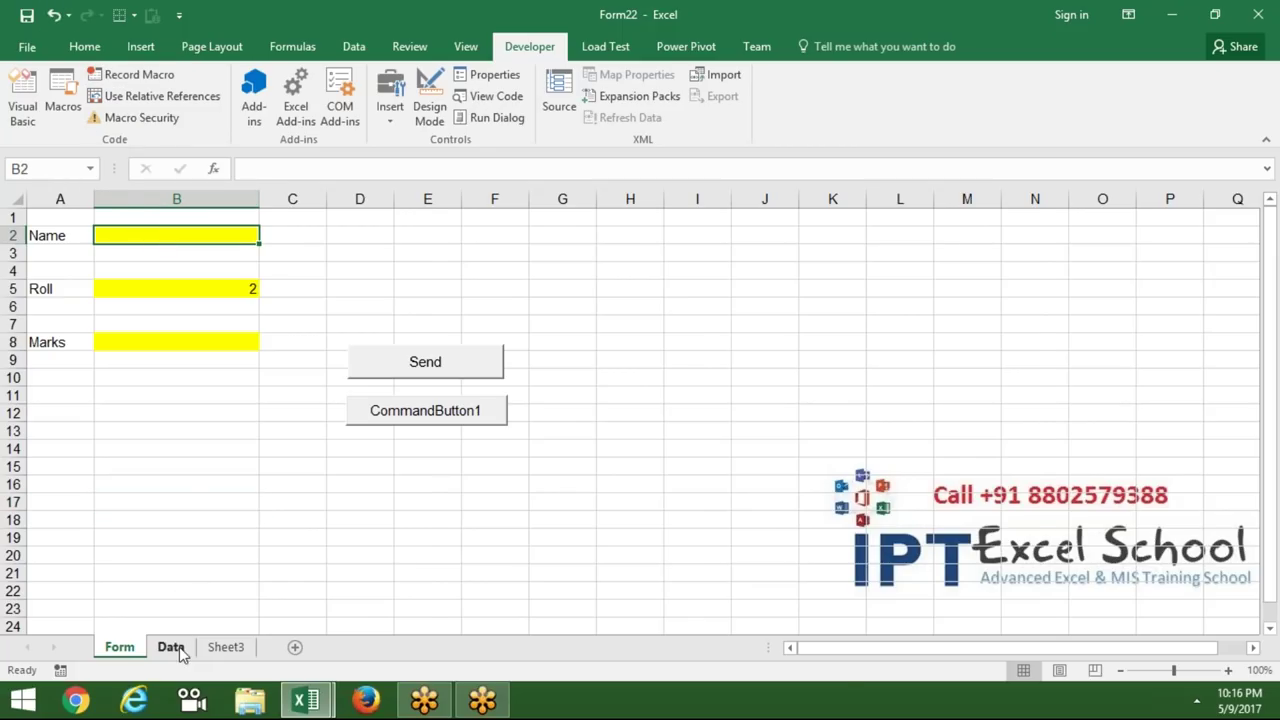
pyautogui.click(172, 647)
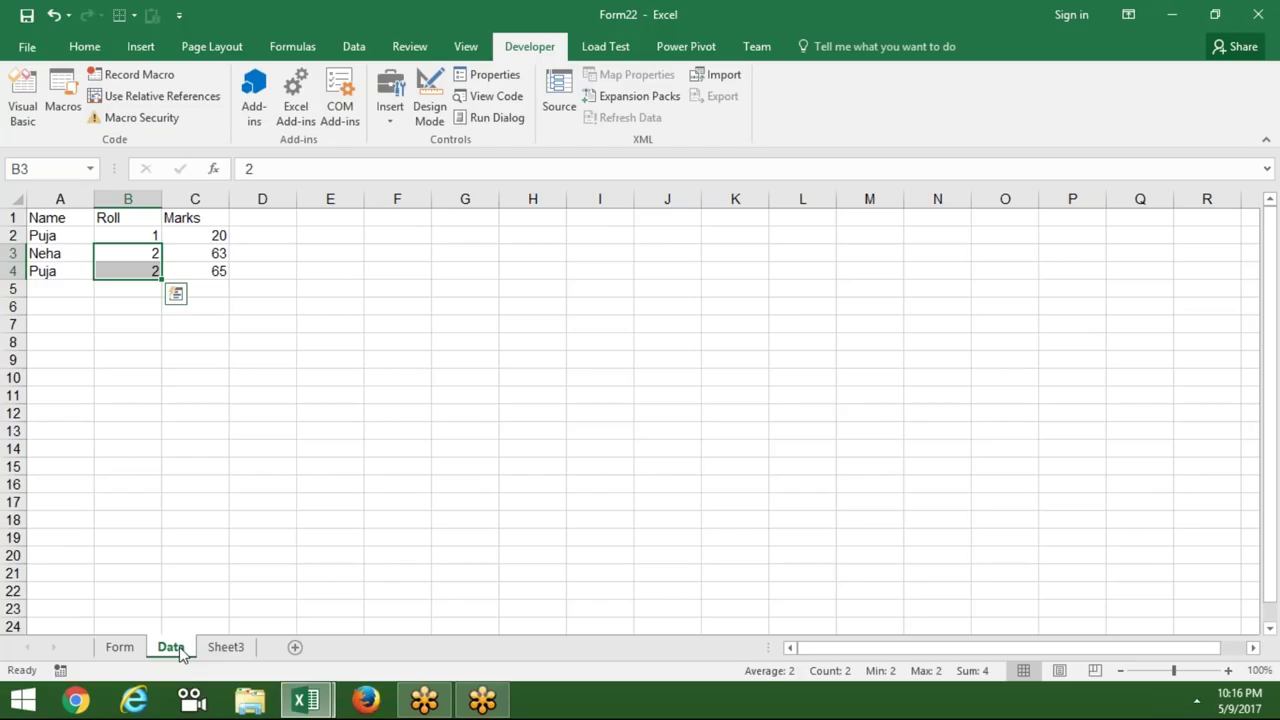
pyautogui.click(128, 650)
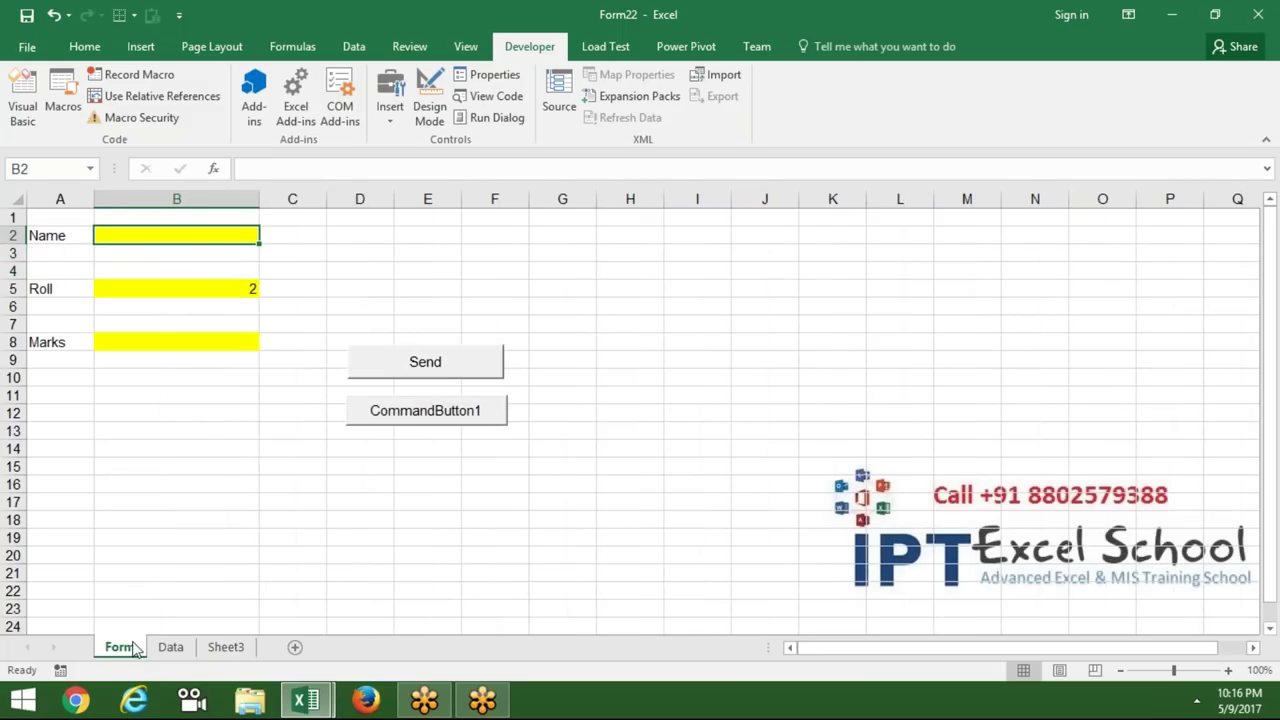
pyautogui.click(80, 112)
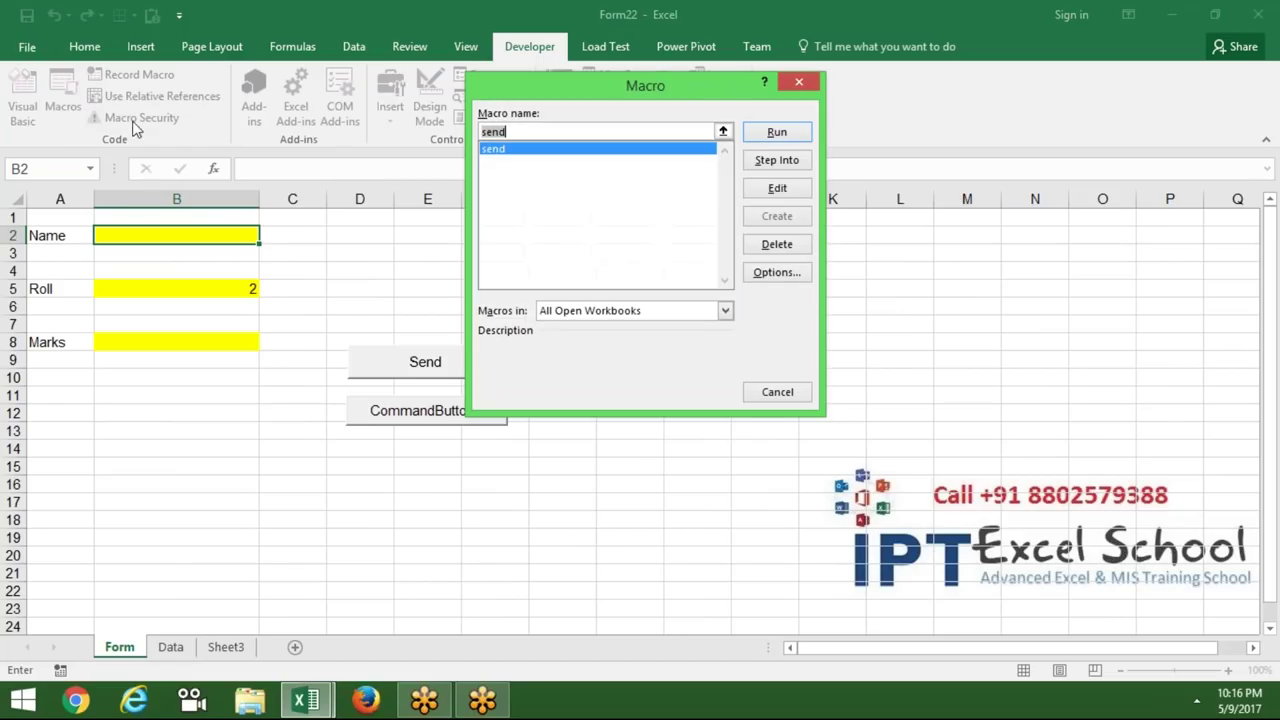
pyautogui.click(781, 192)
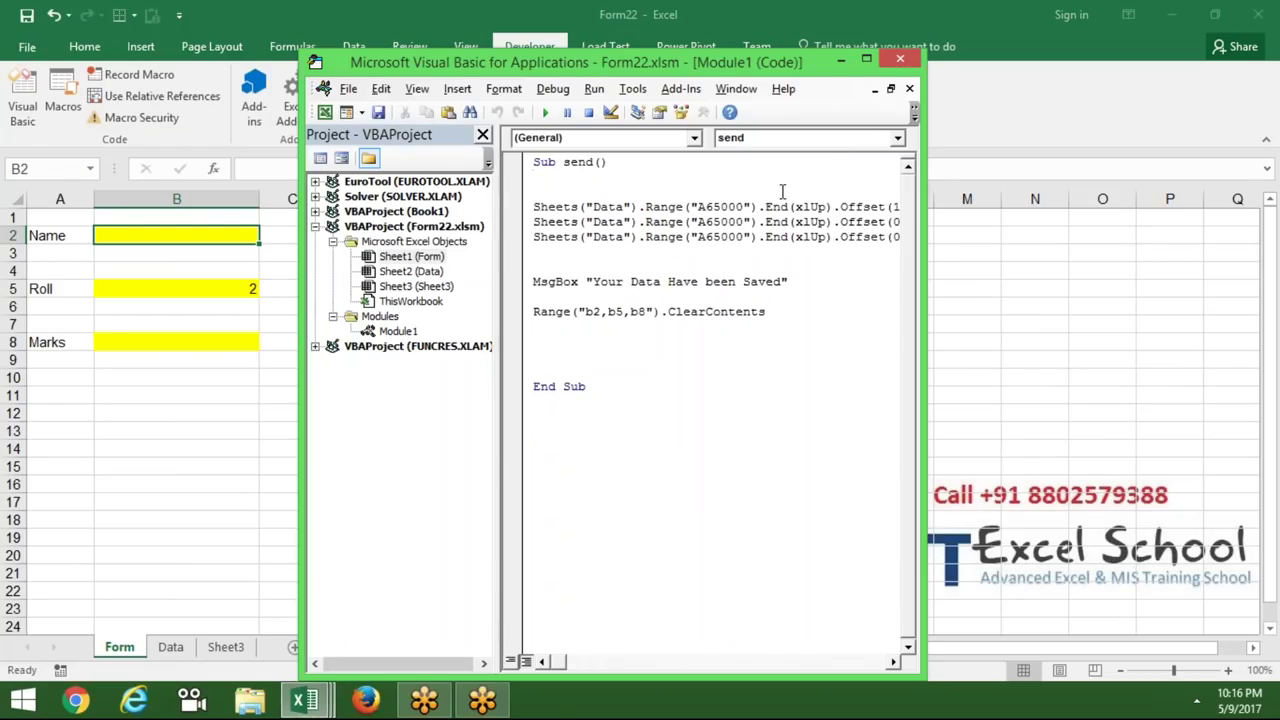
pyautogui.doubleClick(785, 64)
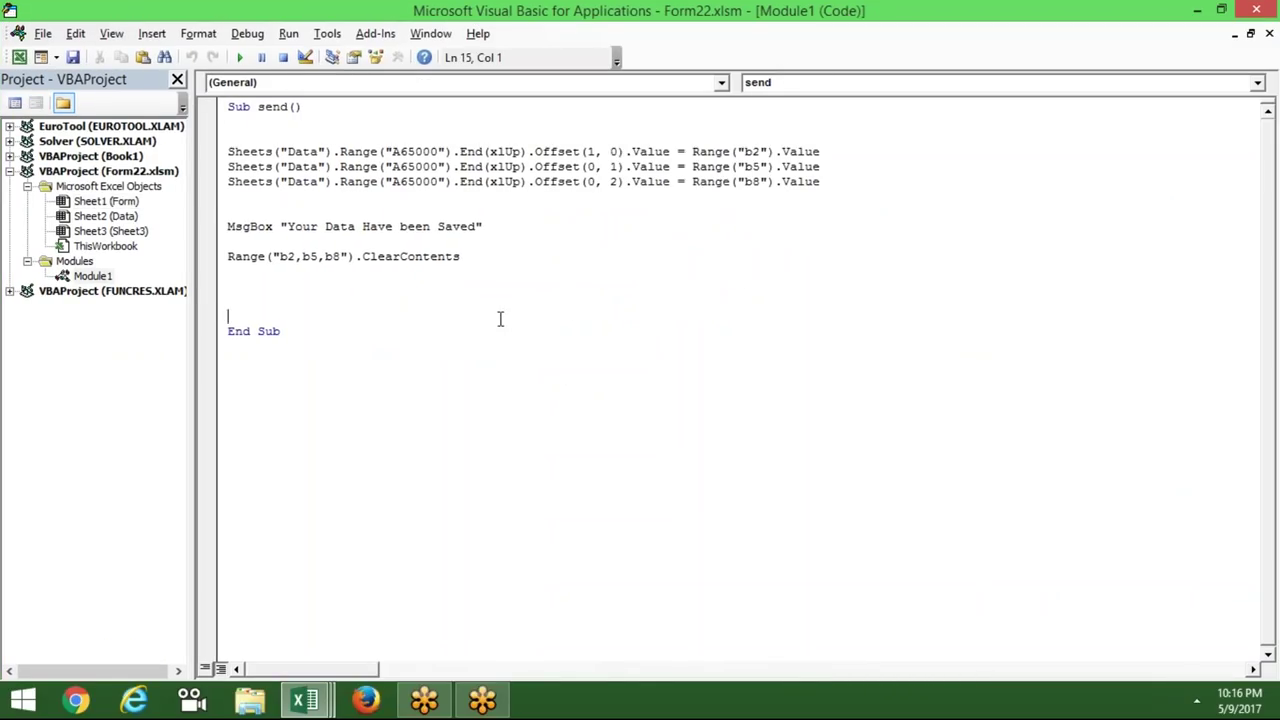
# Step: Insert blank lines between Sub send() and the Sheets copy statements
pyautogui.click(421, 299)
pyautogui.press('Up')
pyautogui.press('Up')
pyautogui.press('Up')
pyautogui.press('Up')
pyautogui.press('Up')
pyautogui.press('Up')
pyautogui.press('Return')
pyautogui.press('Return')
pyautogui.press('Return')
pyautogui.press('Return')
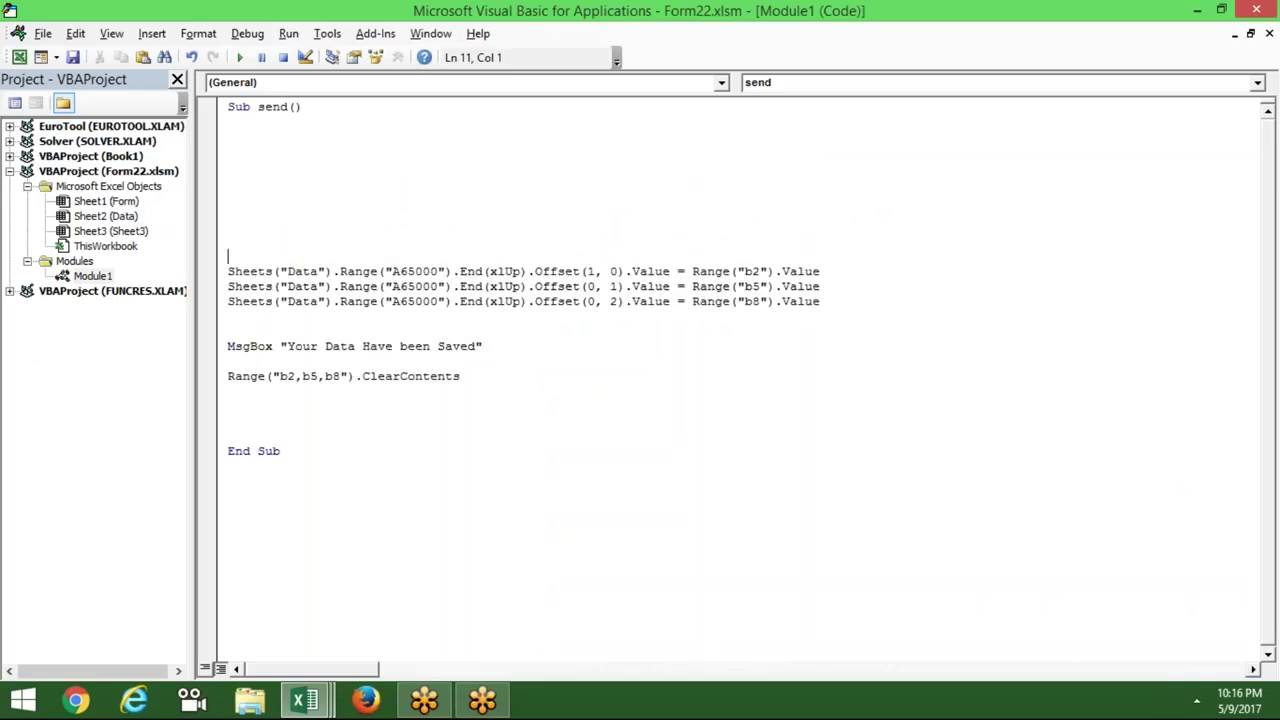
pyautogui.press('Return')
pyautogui.press('Return')
pyautogui.press('Return')
pyautogui.press('Up')
pyautogui.press('Up')
pyautogui.press('Up')
pyautogui.press('Up')
pyautogui.press('Up')
pyautogui.press('Up')
pyautogui.press('Up')
pyautogui.press('Up')
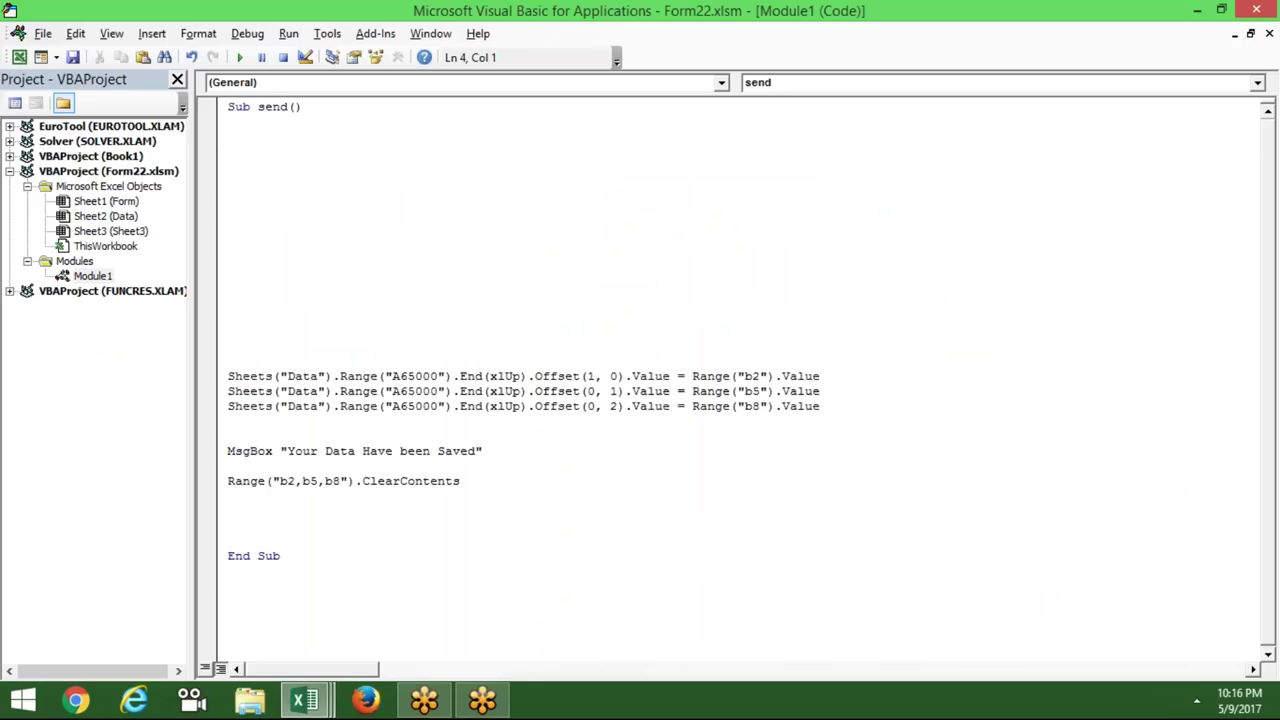
# Step: Try drafting a c = Application CountIf/len line there, then erase the attempts
pyautogui.write('if')
pyautogui.press('BackSpace')
pyautogui.press('BackSpace')
pyautogui.press('BackSpace')
pyautogui.press('BackSpace')
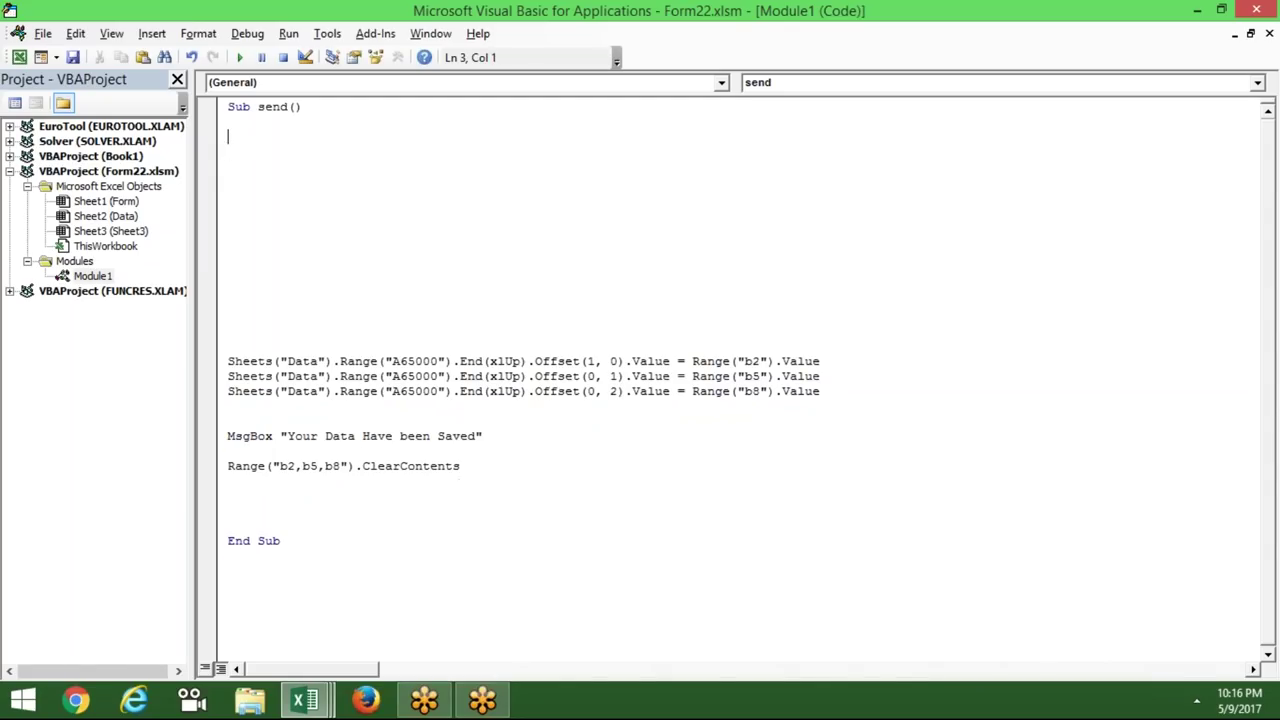
pyautogui.write('c')
pyautogui.write('=')
pyautogui.write('applica')
pyautogui.press('BackSpace')
pyautogui.press('BackSpace')
pyautogui.press('BackSpace')
pyautogui.press('BackSpace')
pyautogui.press('BackSpace')
pyautogui.press('BackSpace')
pyautogui.press('BackSpace')
pyautogui.write('cuntif')
pyautogui.press('BackSpace')
pyautogui.press('BackSpace')
pyautogui.press('BackSpace')
pyautogui.press('BackSpace')
pyautogui.press('BackSpace')
pyautogui.write('len')
pyautogui.write('(')
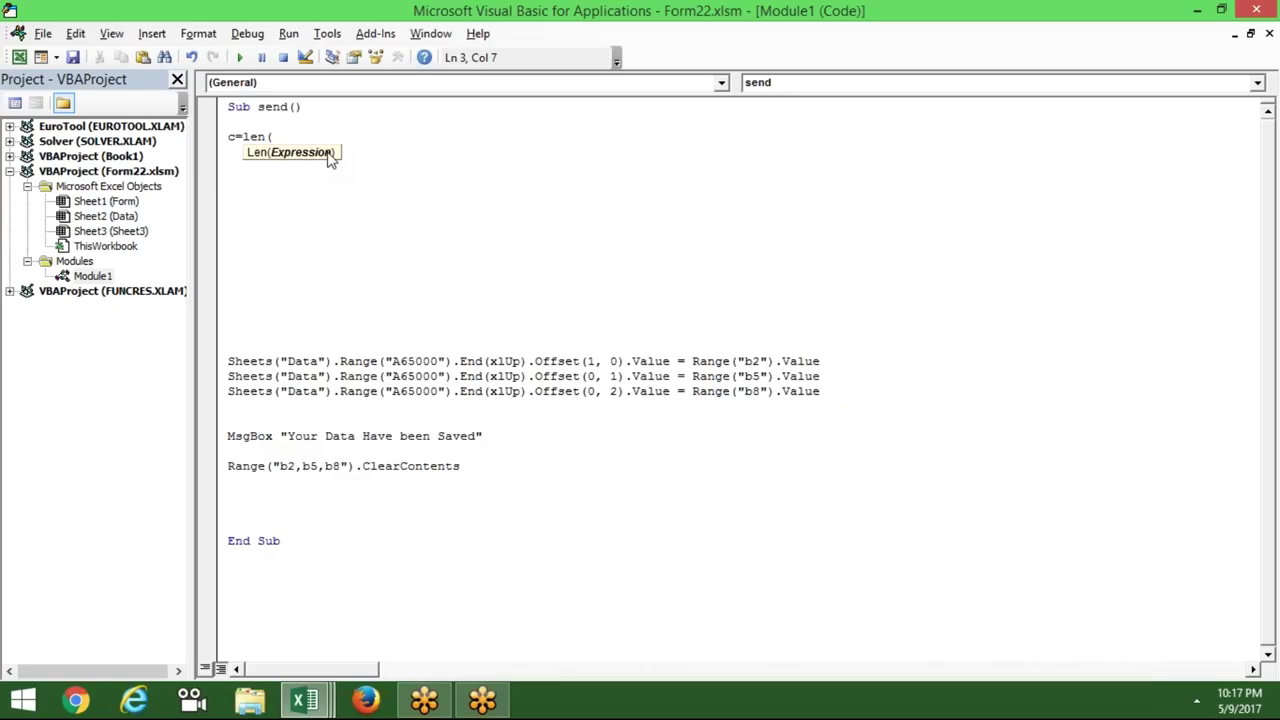
pyautogui.press('BackSpace')
pyautogui.press('BackSpace')
pyautogui.press('BackSpace')
pyautogui.press('BackSpace')
pyautogui.press('BackSpace')
pyautogui.press('BackSpace')
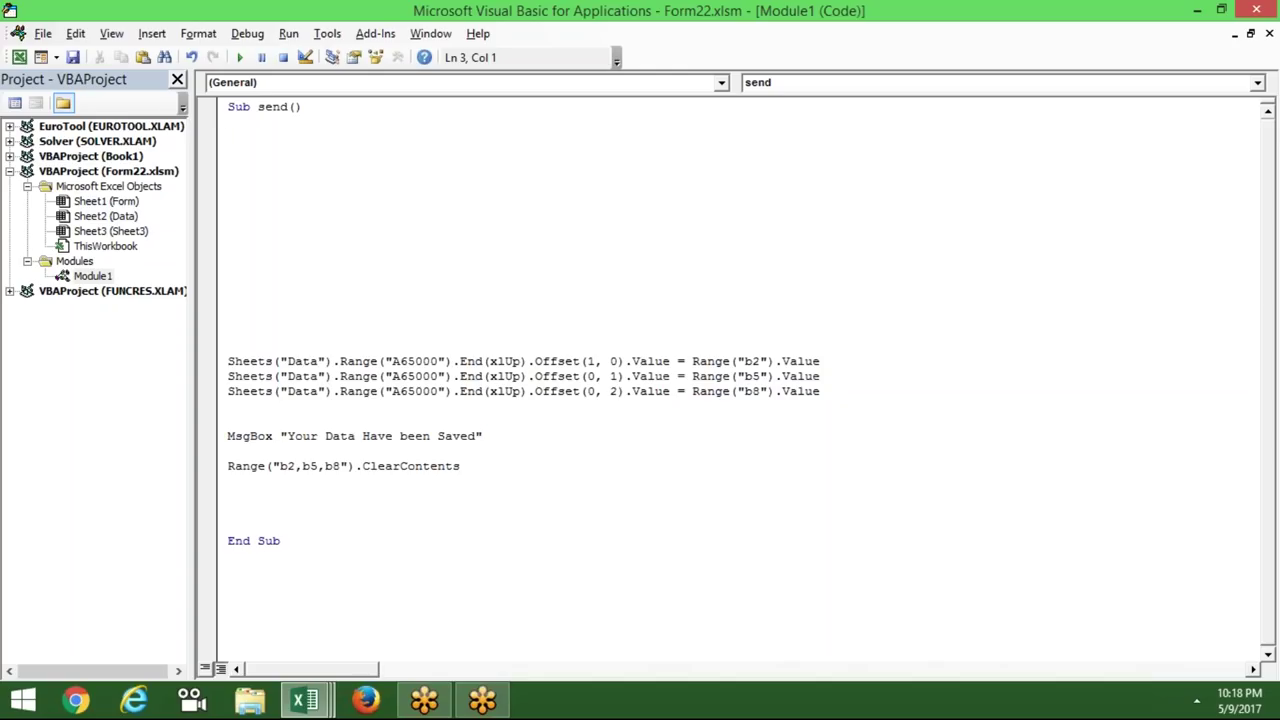
# Step: Write c=application.WorksheetFunction.CountIf( on line 3 using the autocomplete suggestions
pyautogui.write('c')
pyautogui.write('=')
pyautogui.write('c')
pyautogui.press('BackSpace')
pyautogui.write('countif')
pyautogui.write('(')
pyautogui.press('BackSpace')
pyautogui.press('BackSpace')
pyautogui.press('BackSpace')
pyautogui.press('BackSpace')
pyautogui.press('BackSpace')
pyautogui.press('BackSpace')
pyautogui.press('BackSpace')
pyautogui.press('BackSpace')
pyautogui.write('app')
pyautogui.write('lication.')
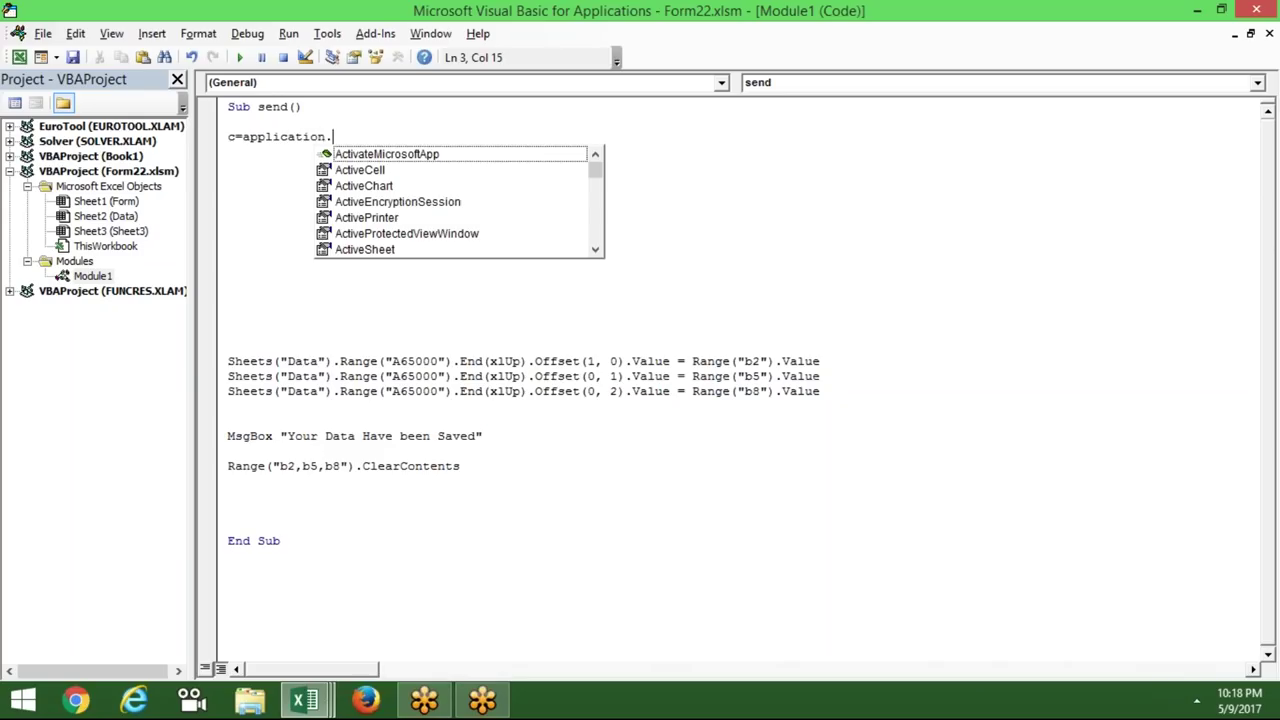
pyautogui.write('wo')
pyautogui.press('Down')
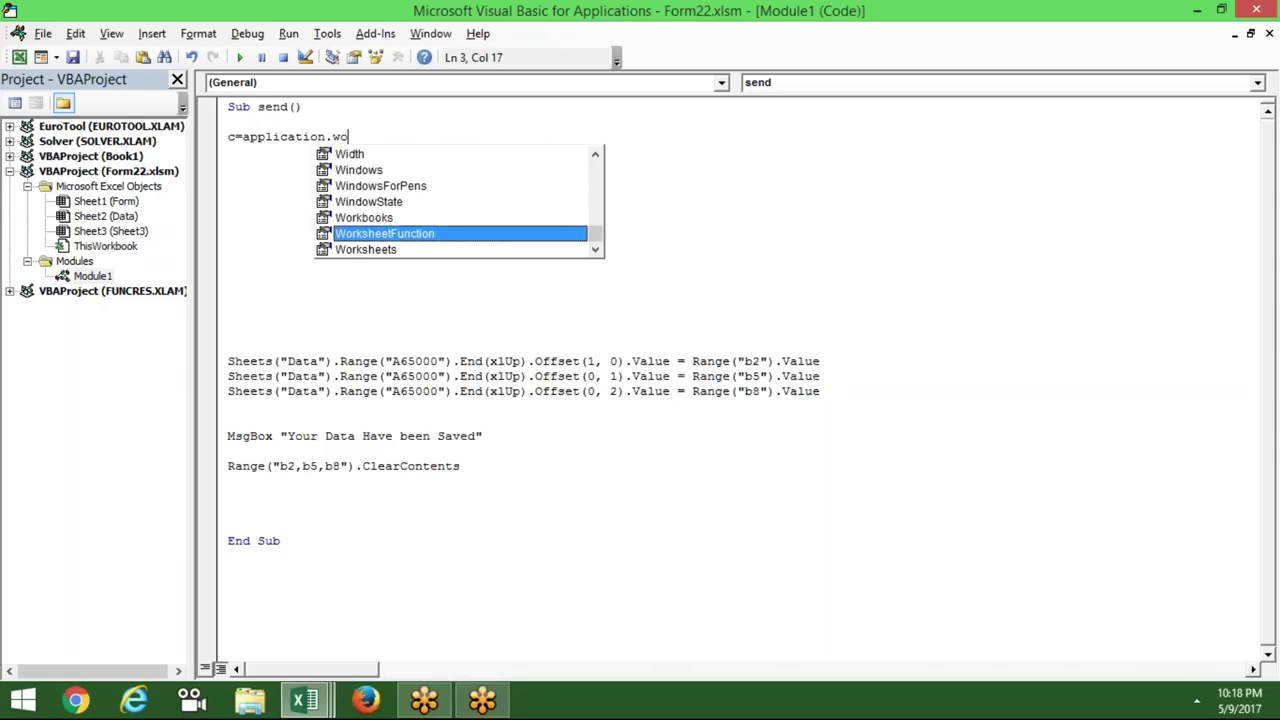
pyautogui.press('Tab')
pyautogui.write('.co')
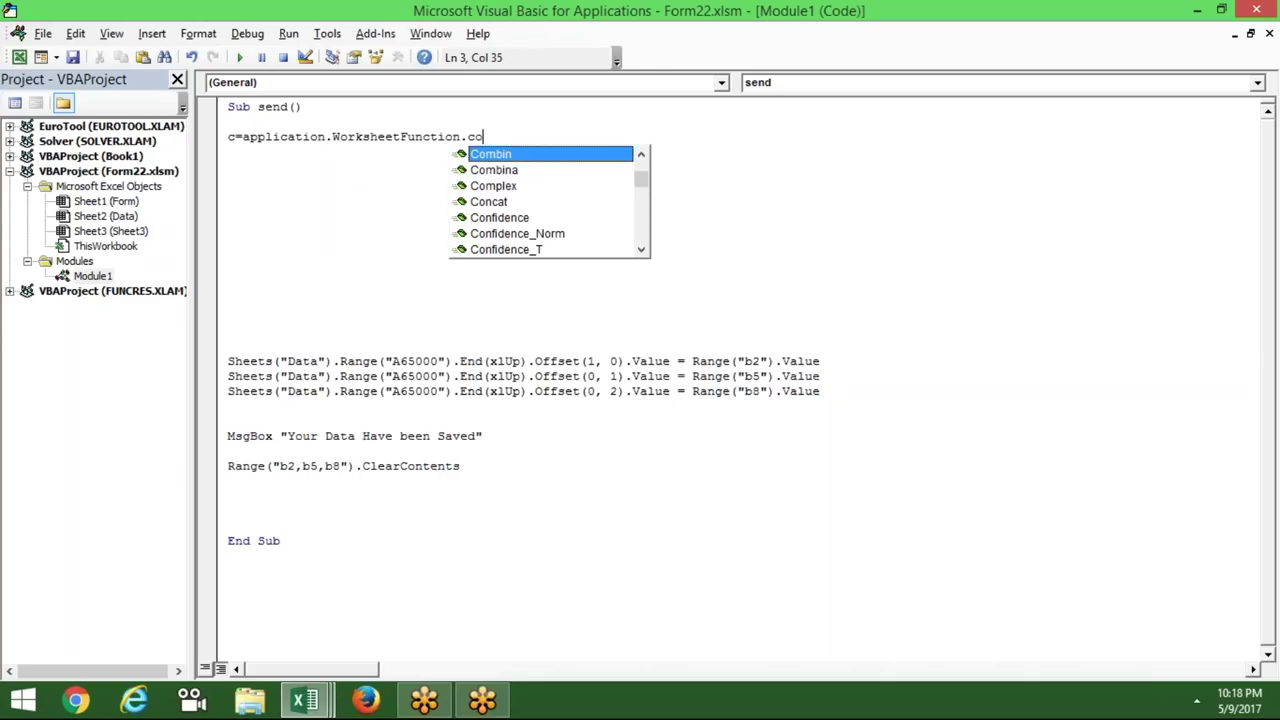
pyautogui.write('u')
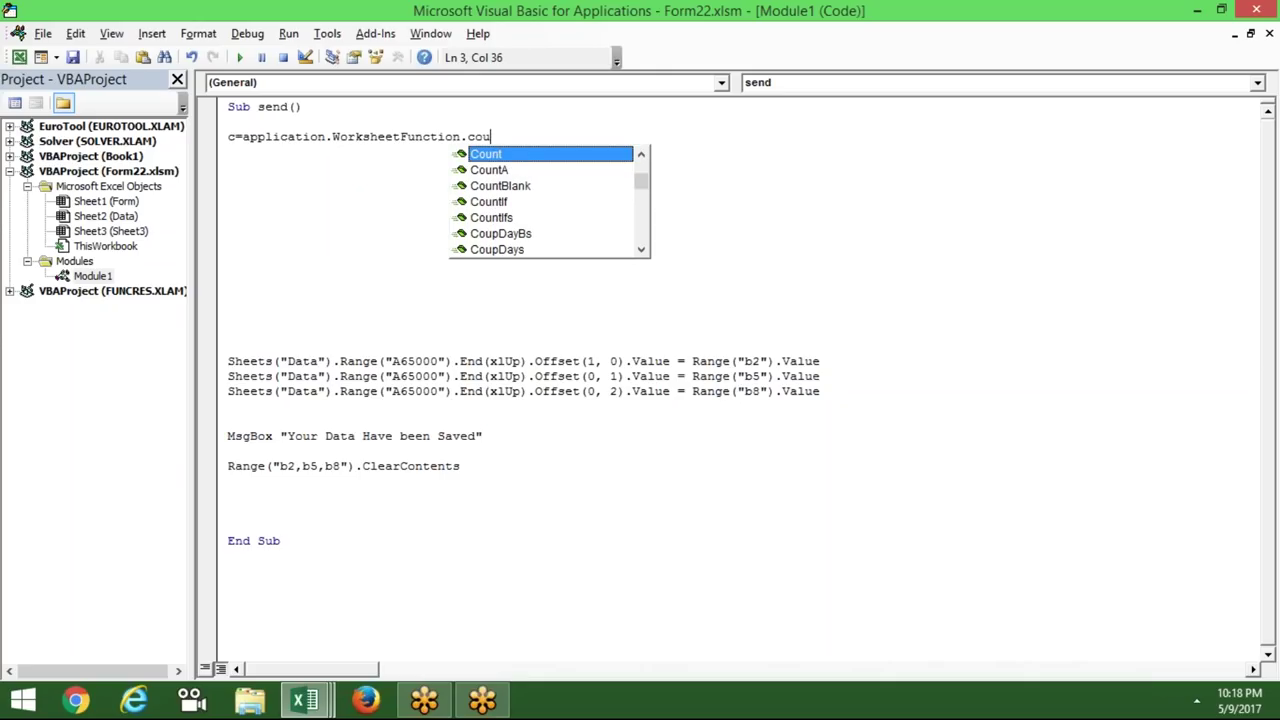
pyautogui.press('Down')
pyautogui.press('Down')
pyautogui.press('Down')
pyautogui.press('Tab')
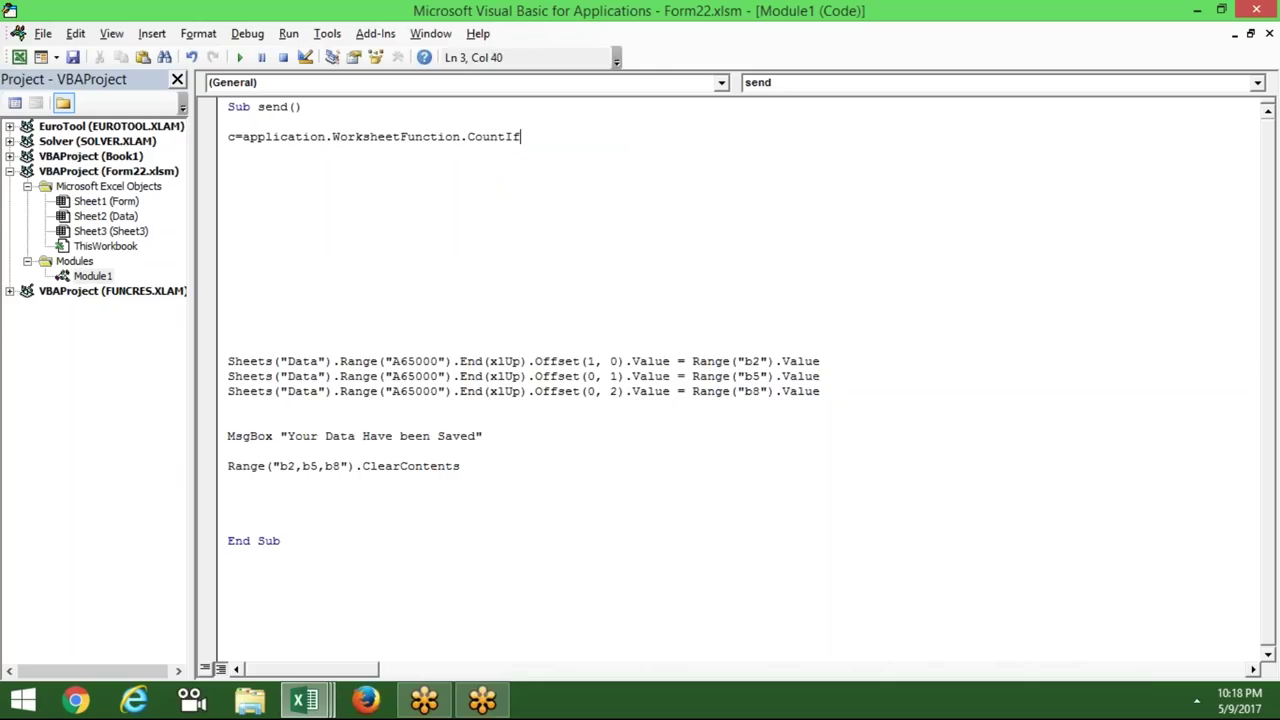
pyautogui.write('(')
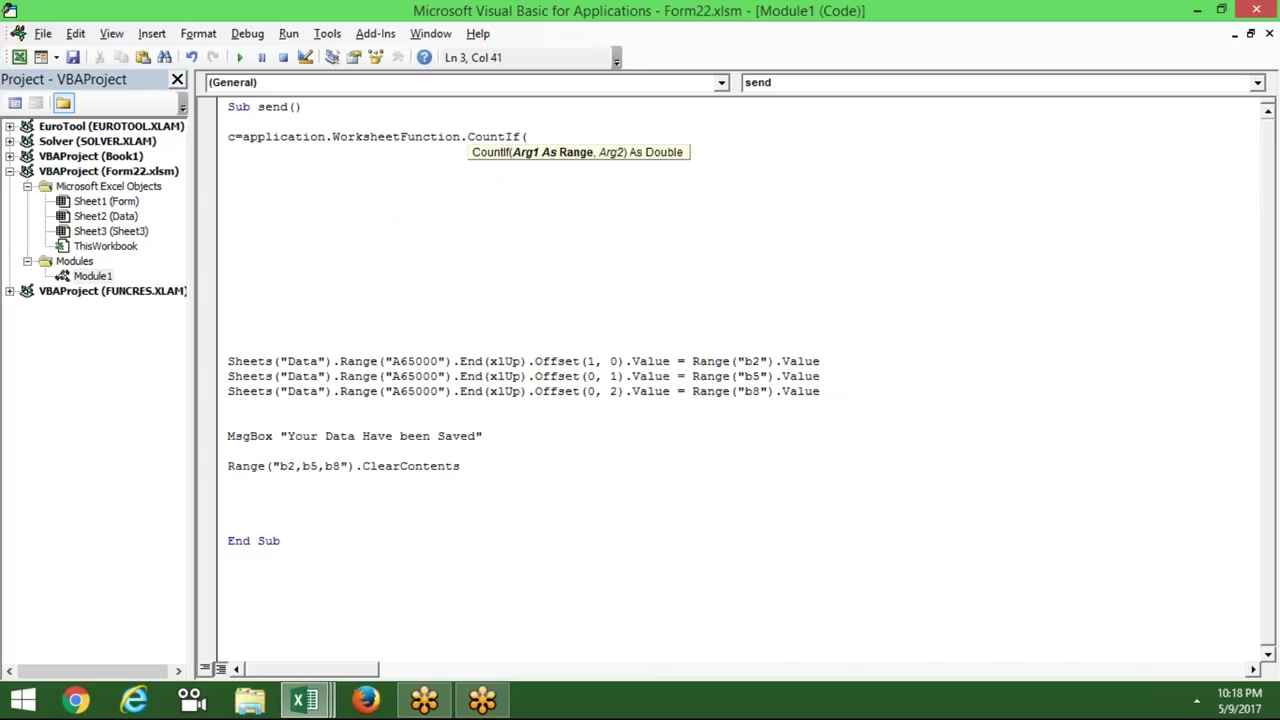
pyautogui.hotkey('alt', 'F11')
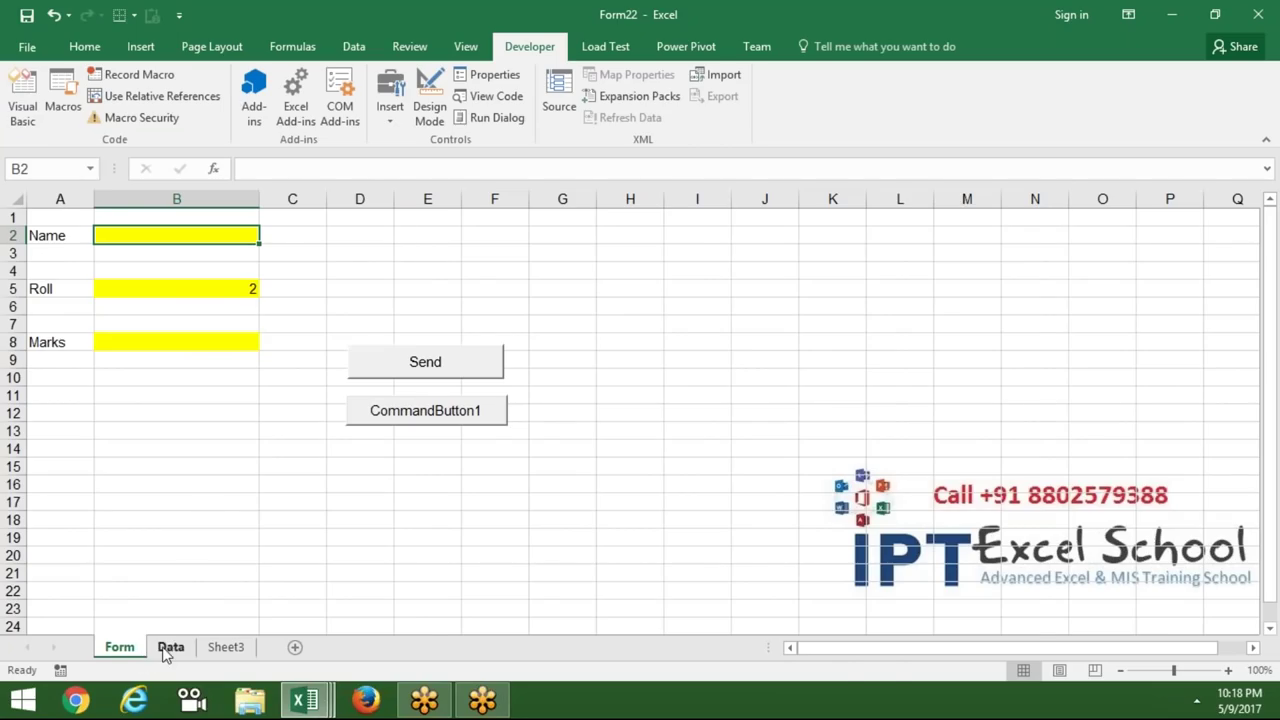
# Step: After checking the Data sheet's Roll column, type sheets("Data").range("b:b"), as CountIf's range
pyautogui.click(170, 648)
pyautogui.click(131, 648)
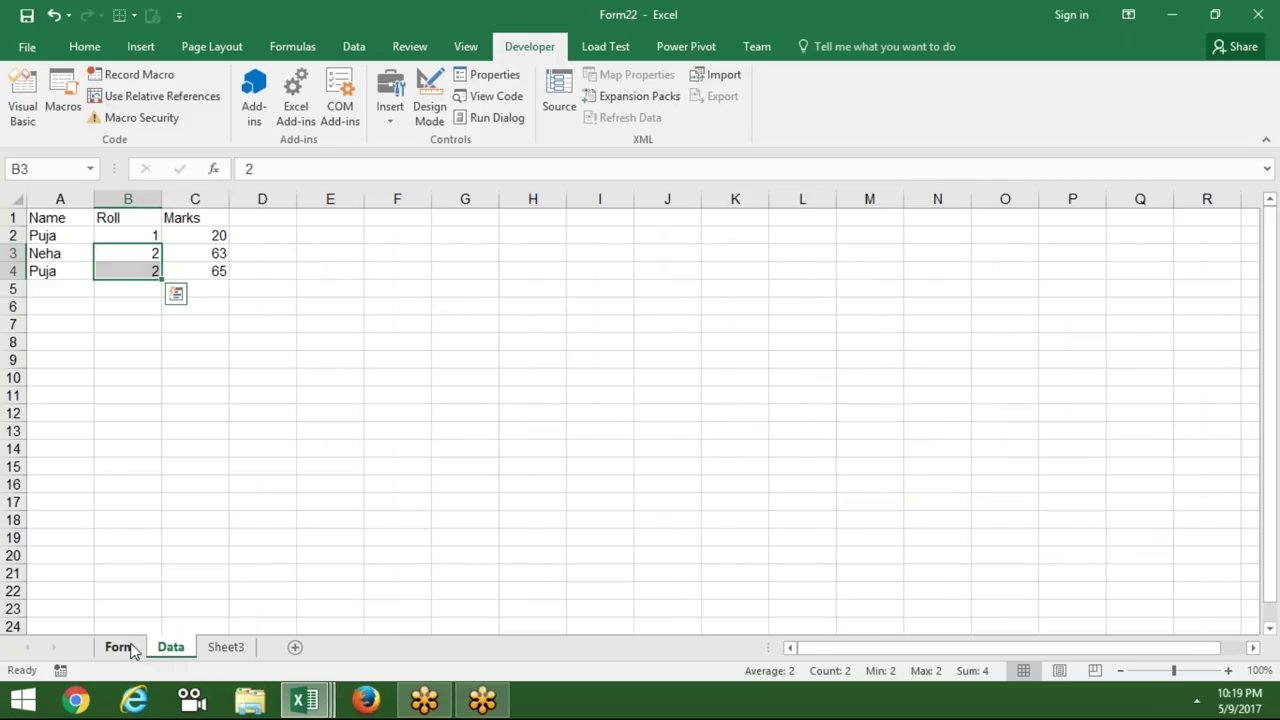
pyautogui.hotkey('alt', 'F11')
pyautogui.write('sheets')
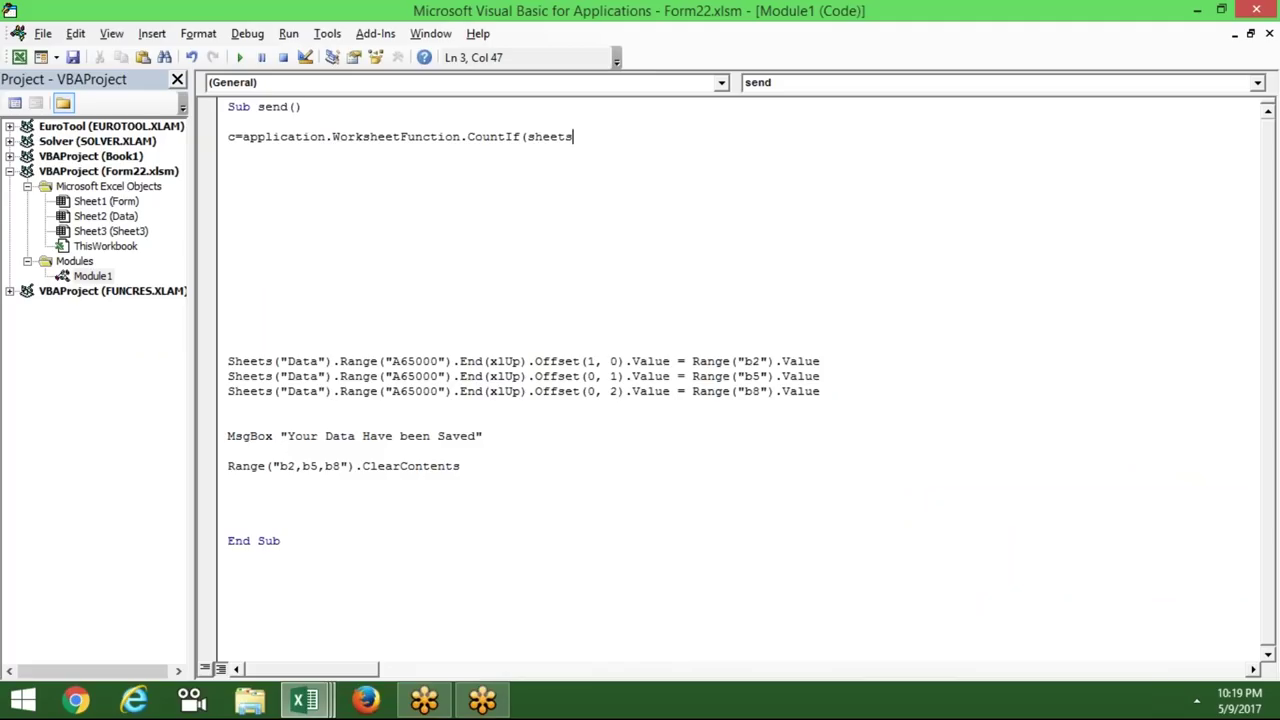
pyautogui.write('("Data").range("b:b')
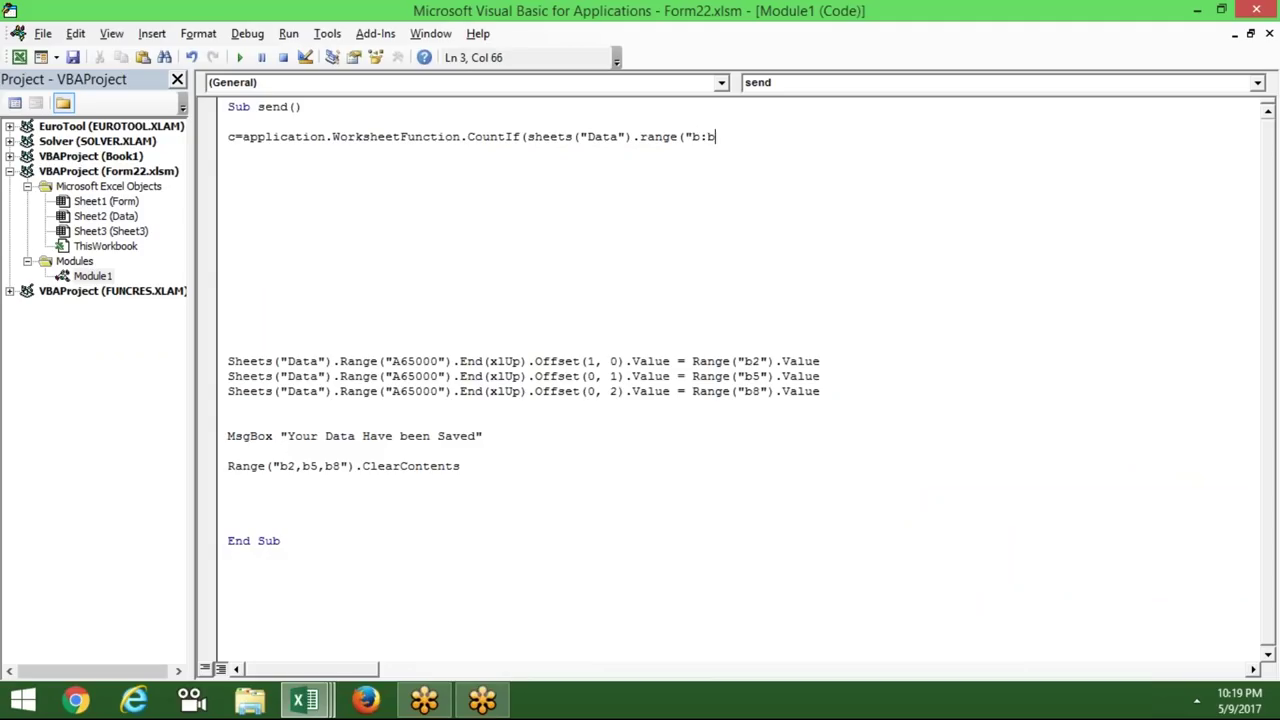
pyautogui.write('")')
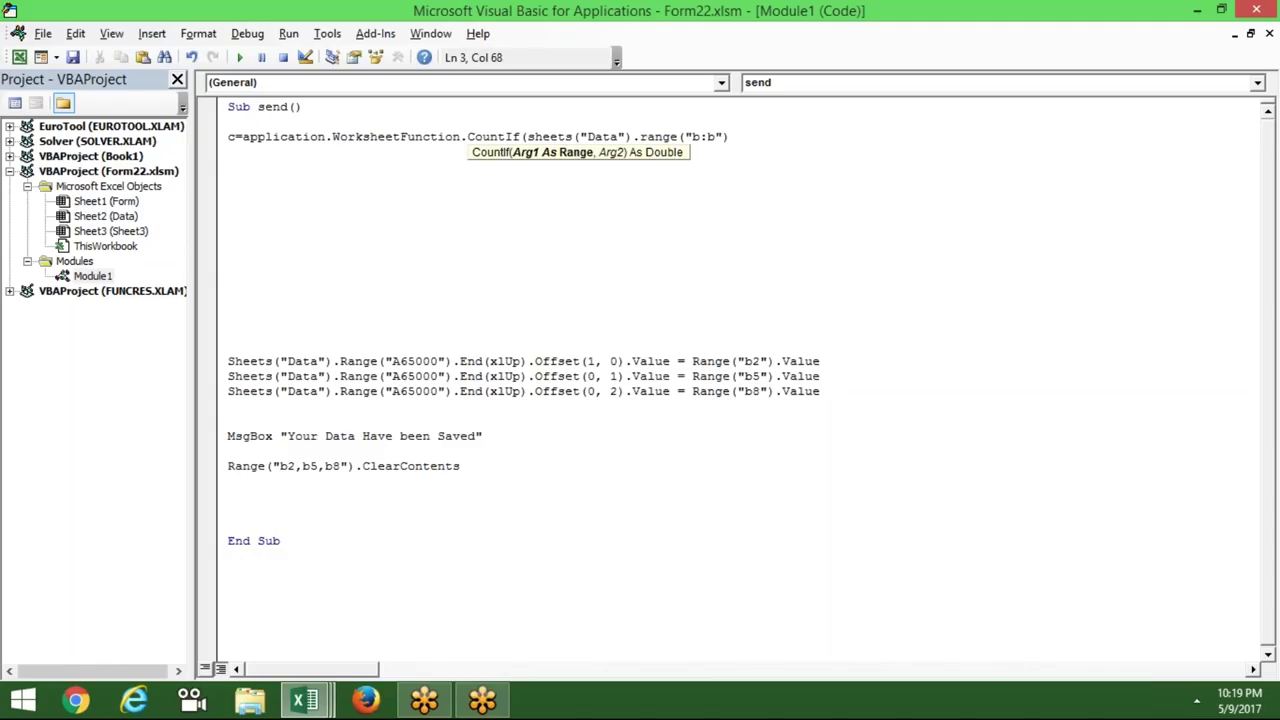
pyautogui.write(',')
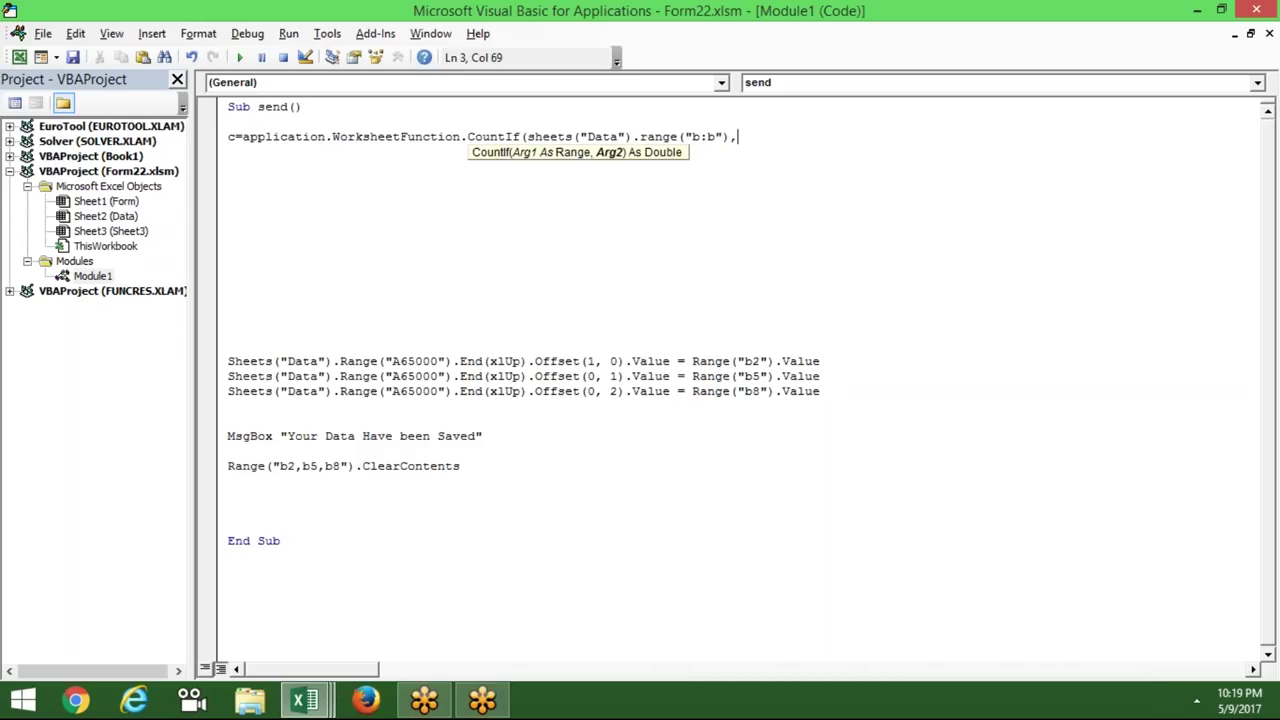
pyautogui.hotkey('alt', 'F11')
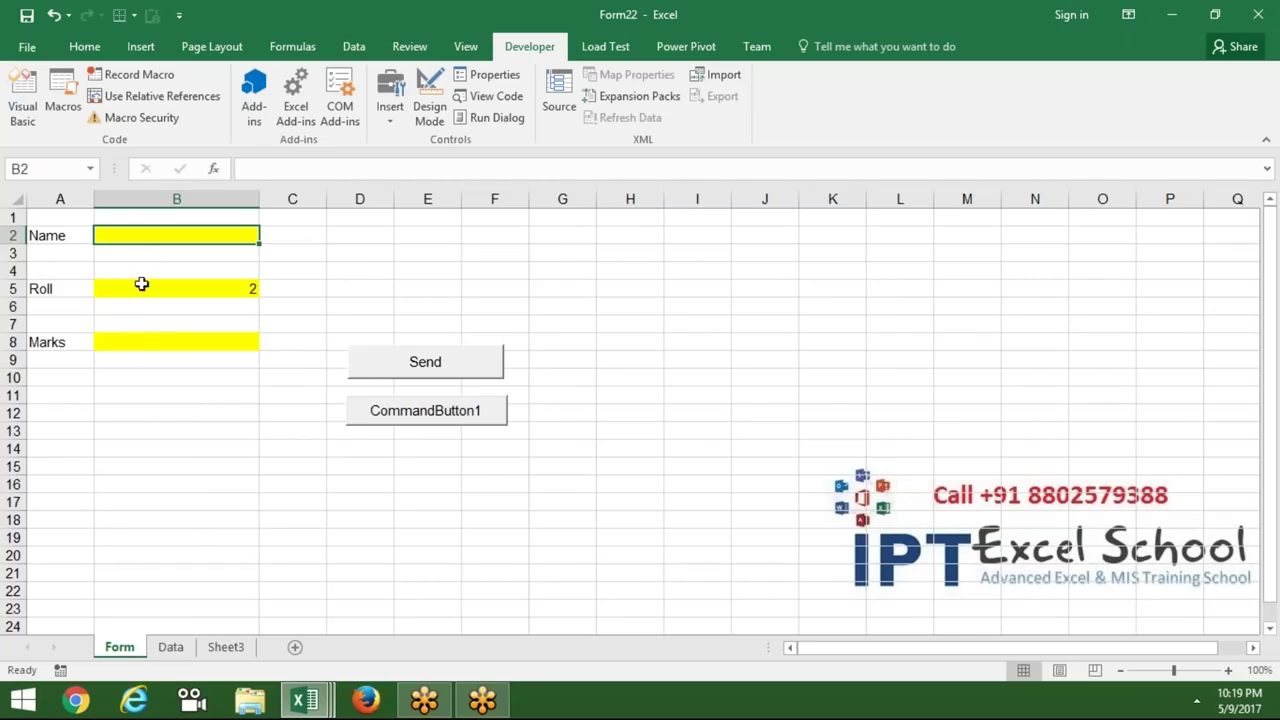
pyautogui.hotkey('alt', 'F11')
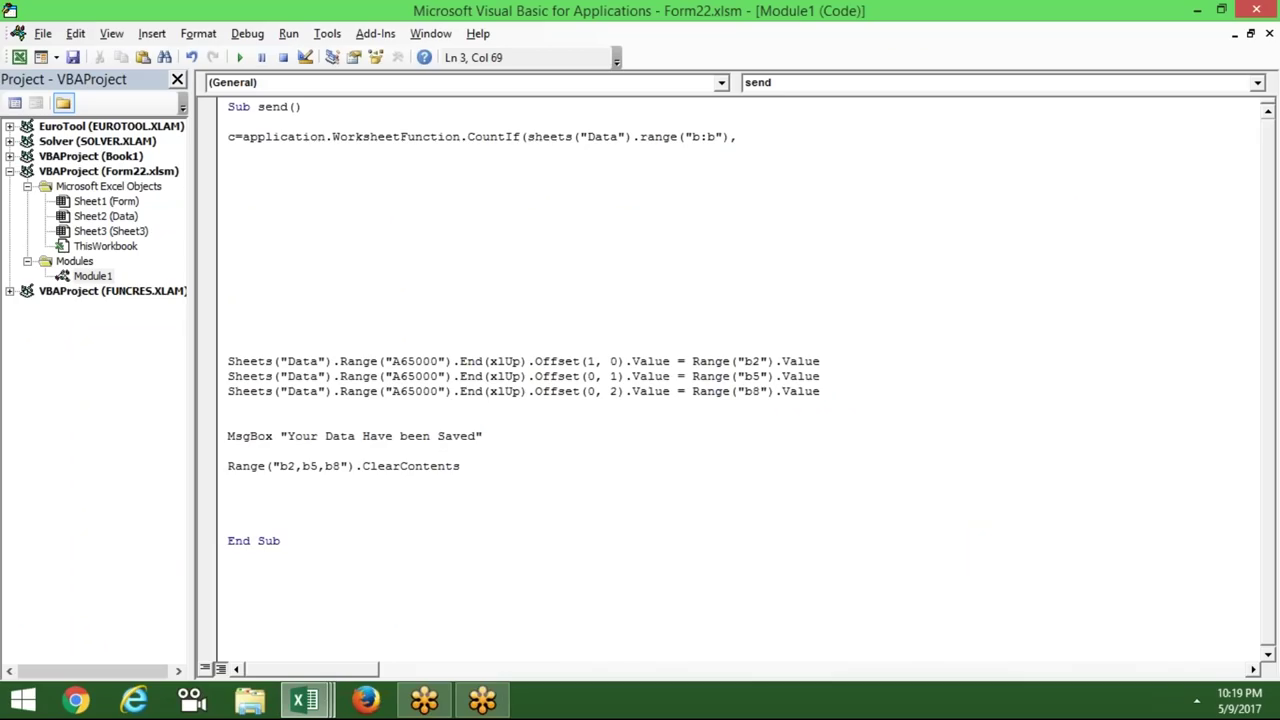
# Step: Complete the CountIf with Range("B5").Value criteria and its closing parenthesis, clearing the compile error
pyautogui.write('range(')
pyautogui.press('Escape')
pyautogui.write('"B5')
pyautogui.write('").value')
pyautogui.press('Return')
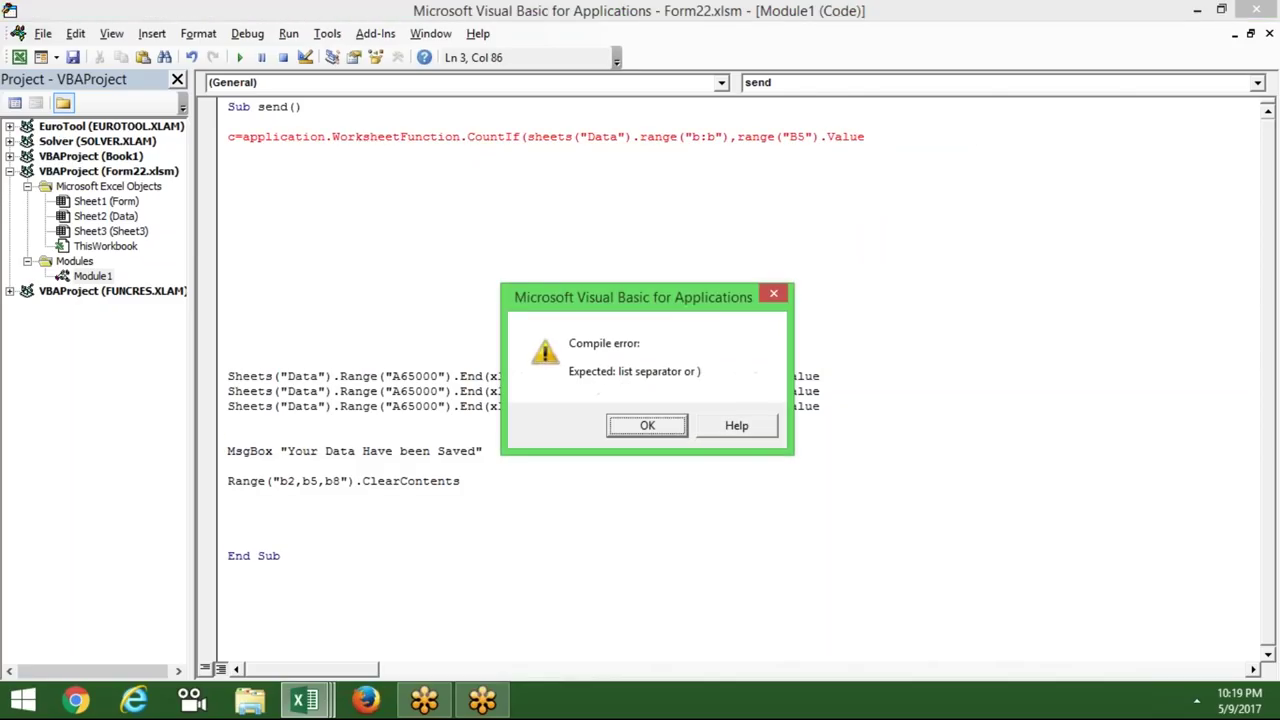
pyautogui.press('Return')
pyautogui.write(')')
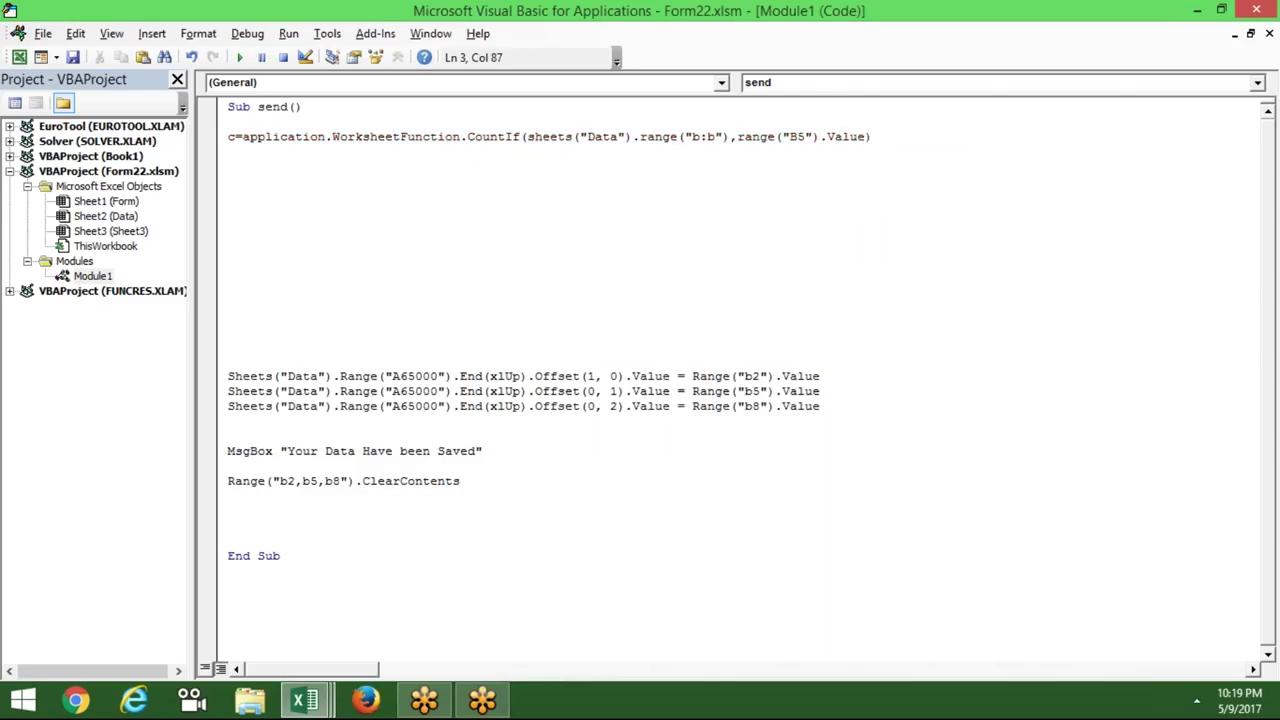
pyautogui.press('Return')
pyautogui.press('Up')
pyautogui.hotkey('shift', 'Right')
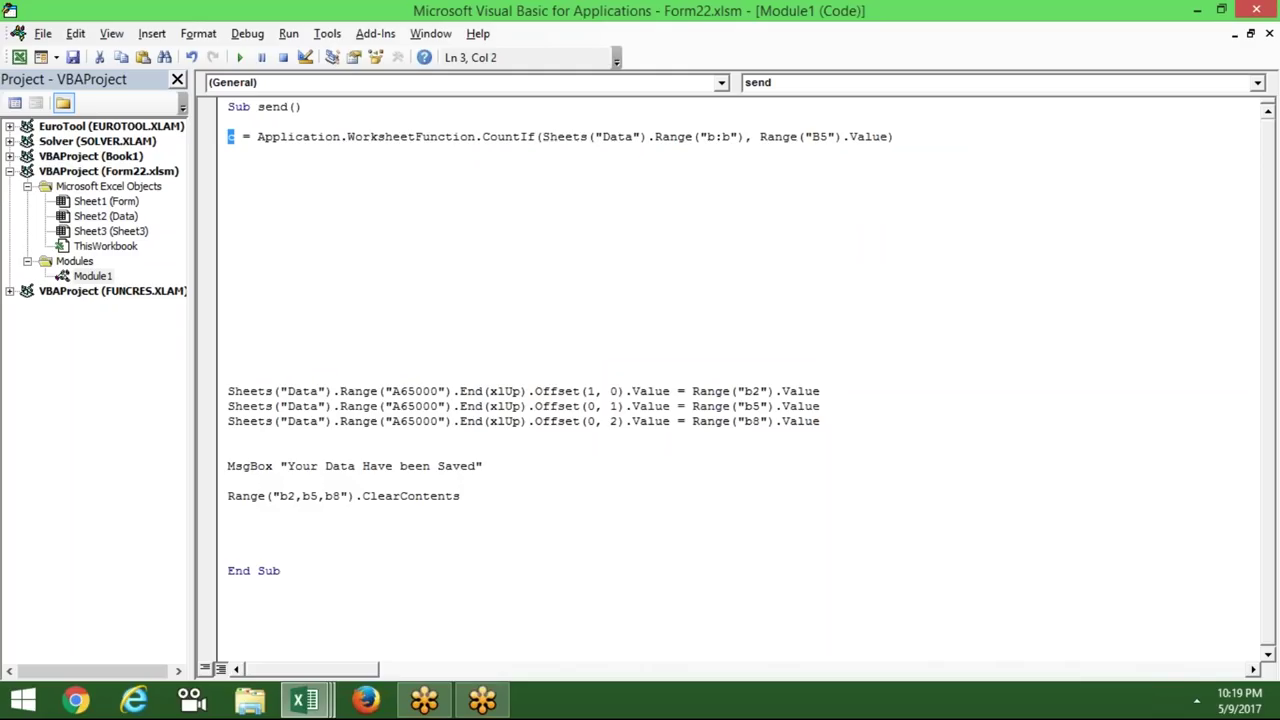
# Step: Highlight the CountIf name, B5 criteria, variable c and Data-sheet call to explain them
pyautogui.moveTo(490, 137); pyautogui.dragTo(507, 141)
pyautogui.moveTo(760, 137); pyautogui.dragTo(882, 139)
pyautogui.moveTo(238, 138); pyautogui.dragTo(228, 137)
pyautogui.moveTo(257, 137); pyautogui.dragTo(843, 149)
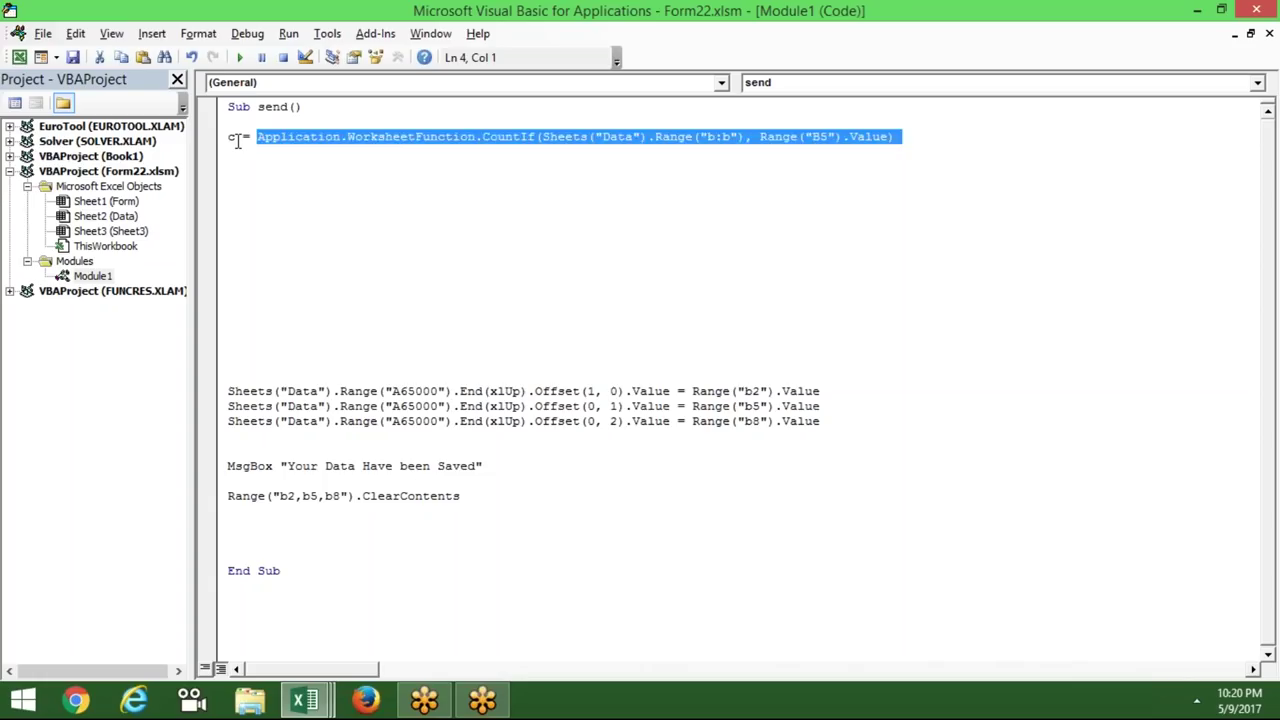
# Step: Highlight the whole CountIf expression after c = to explain it, comparing with the Excel workbook
pyautogui.press('Left')
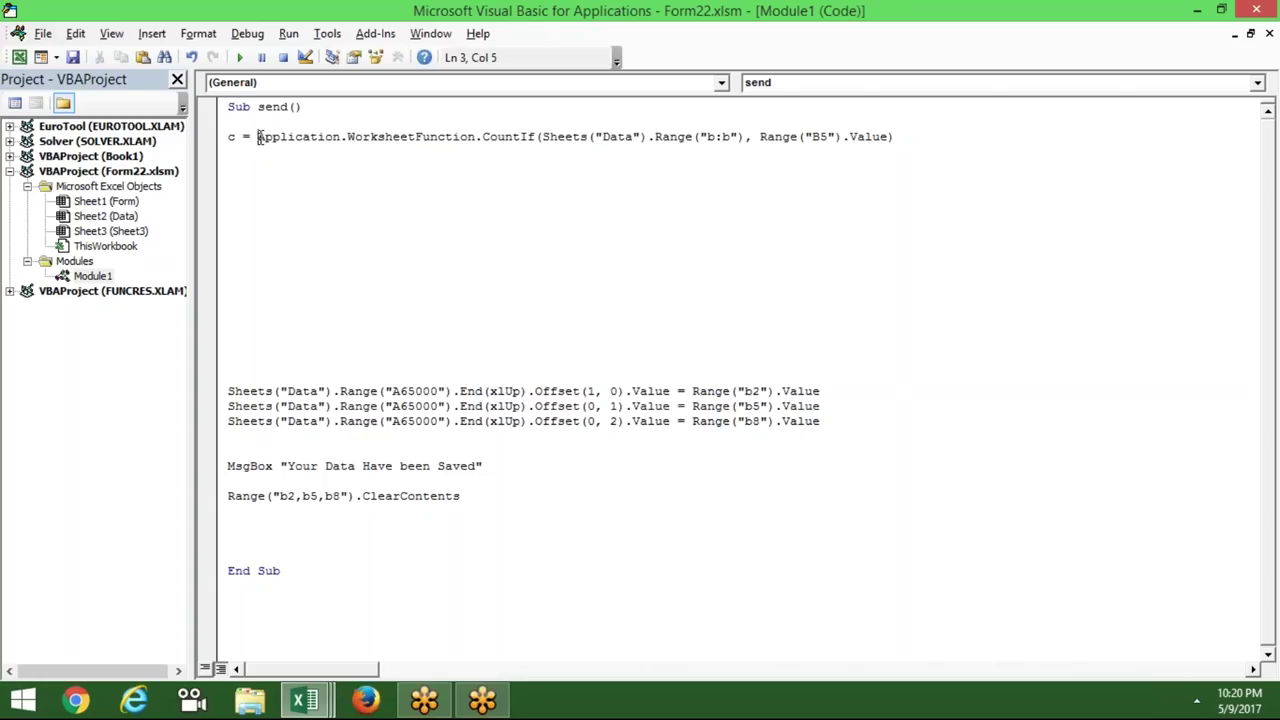
pyautogui.moveTo(258, 137); pyautogui.dragTo(858, 155)
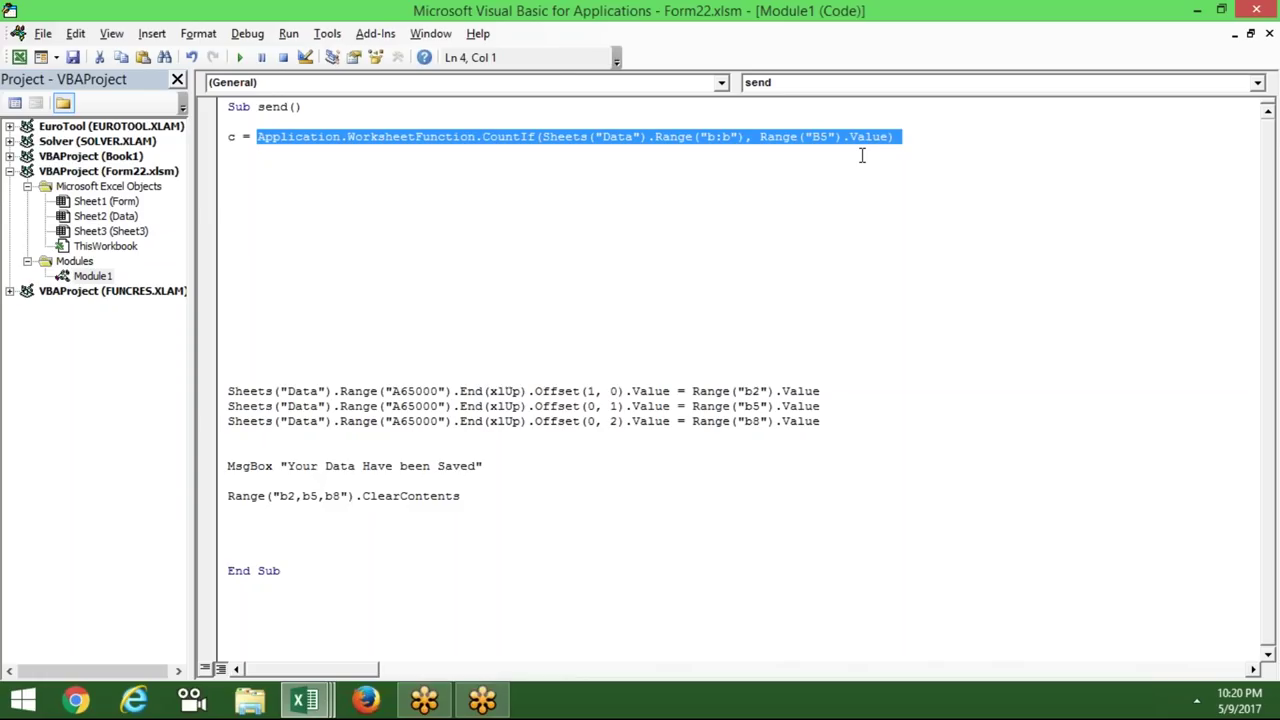
pyautogui.hotkey('alt', 'F11')
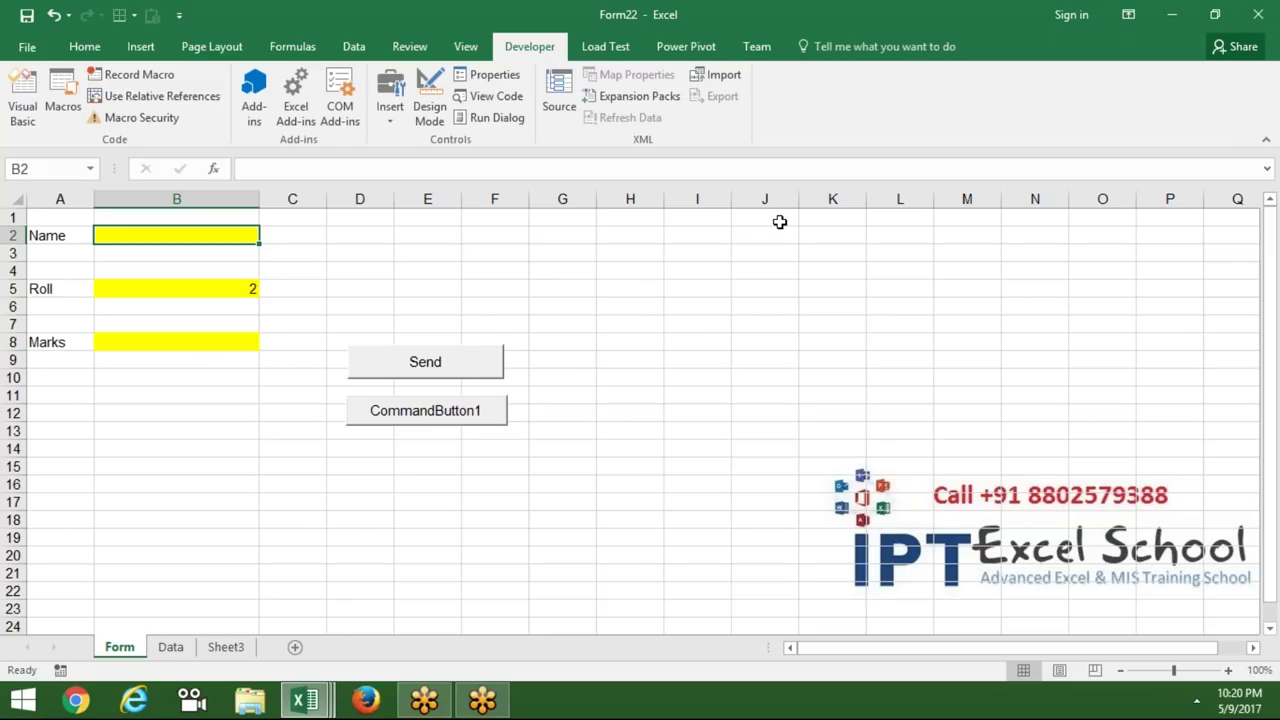
pyautogui.hotkey('alt', 'F11')
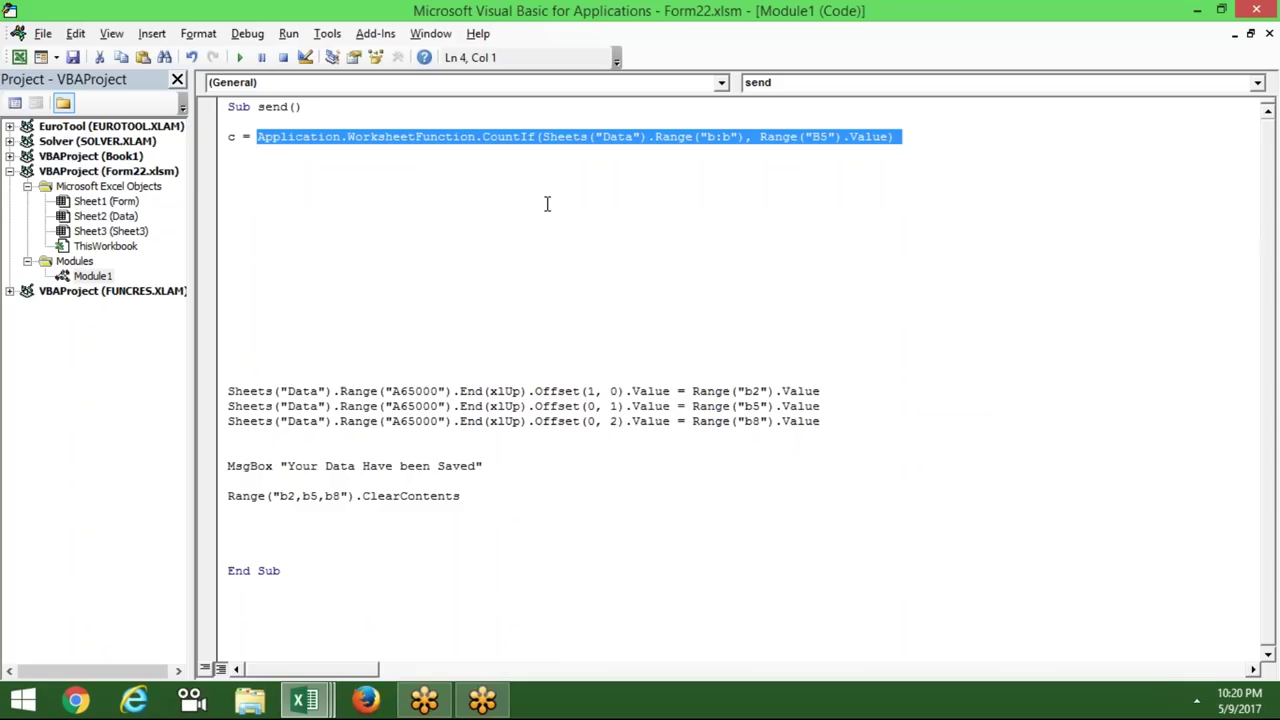
pyautogui.click(228, 137)
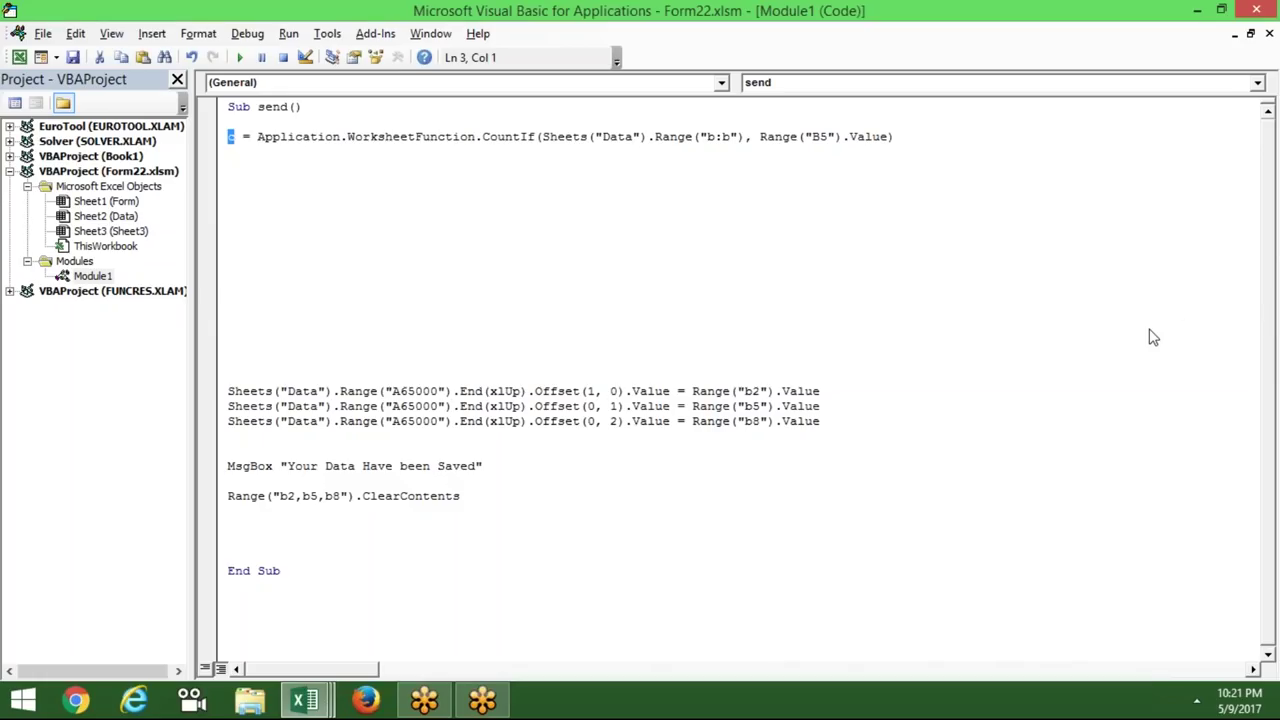
pyautogui.hotkey('alt', 'Tab')
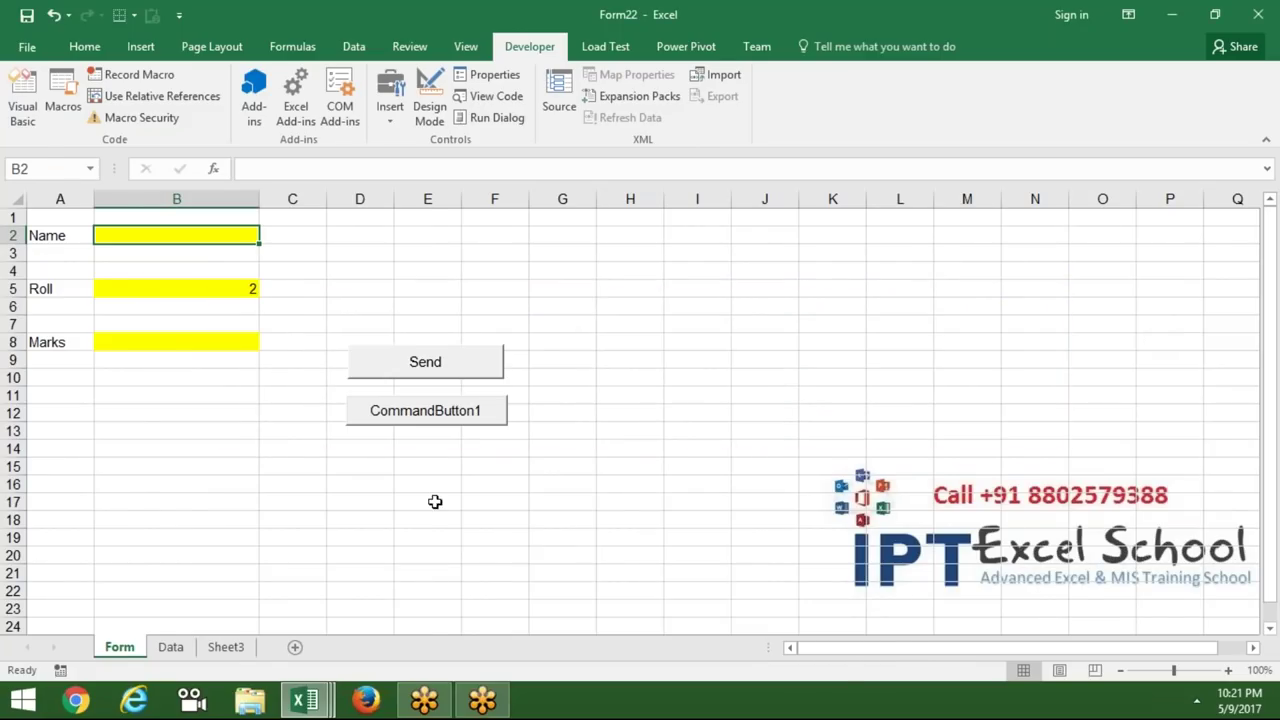
# Step: On the Data sheet, test-reference column B from F6, then cancel and return to the Form sheet
pyautogui.click(171, 647)
pyautogui.click(399, 301)
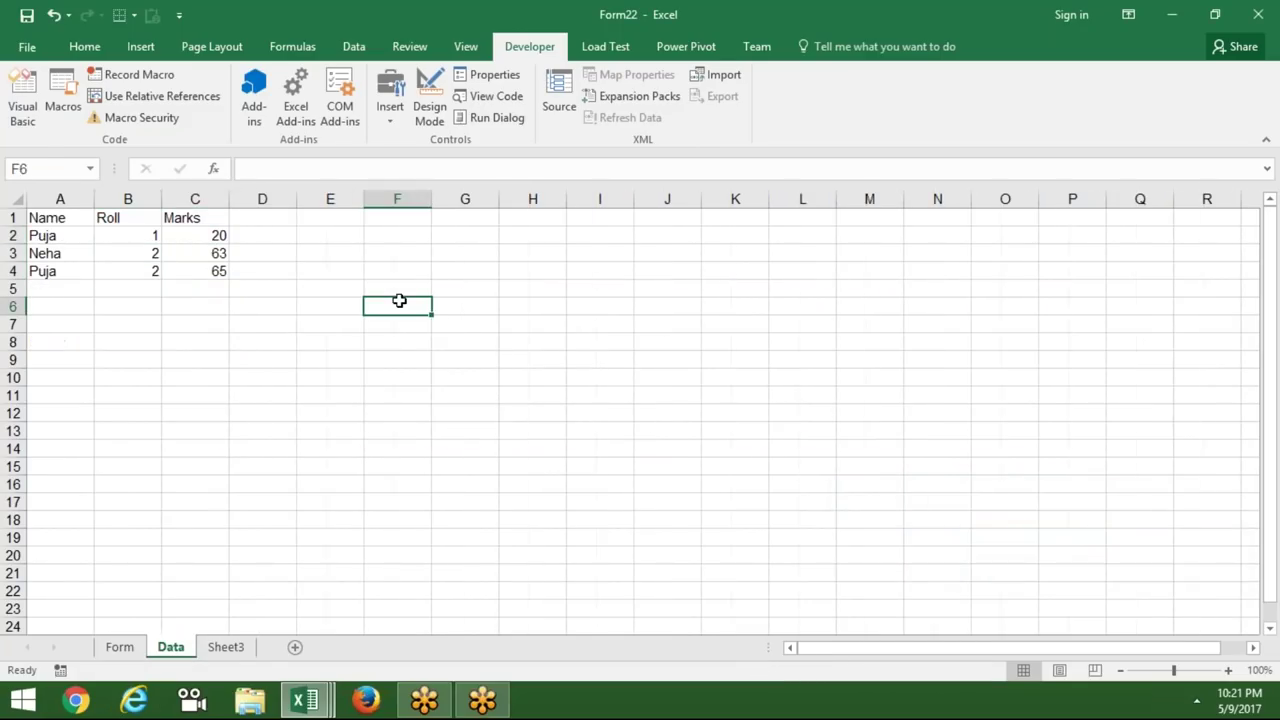
pyautogui.write('=')
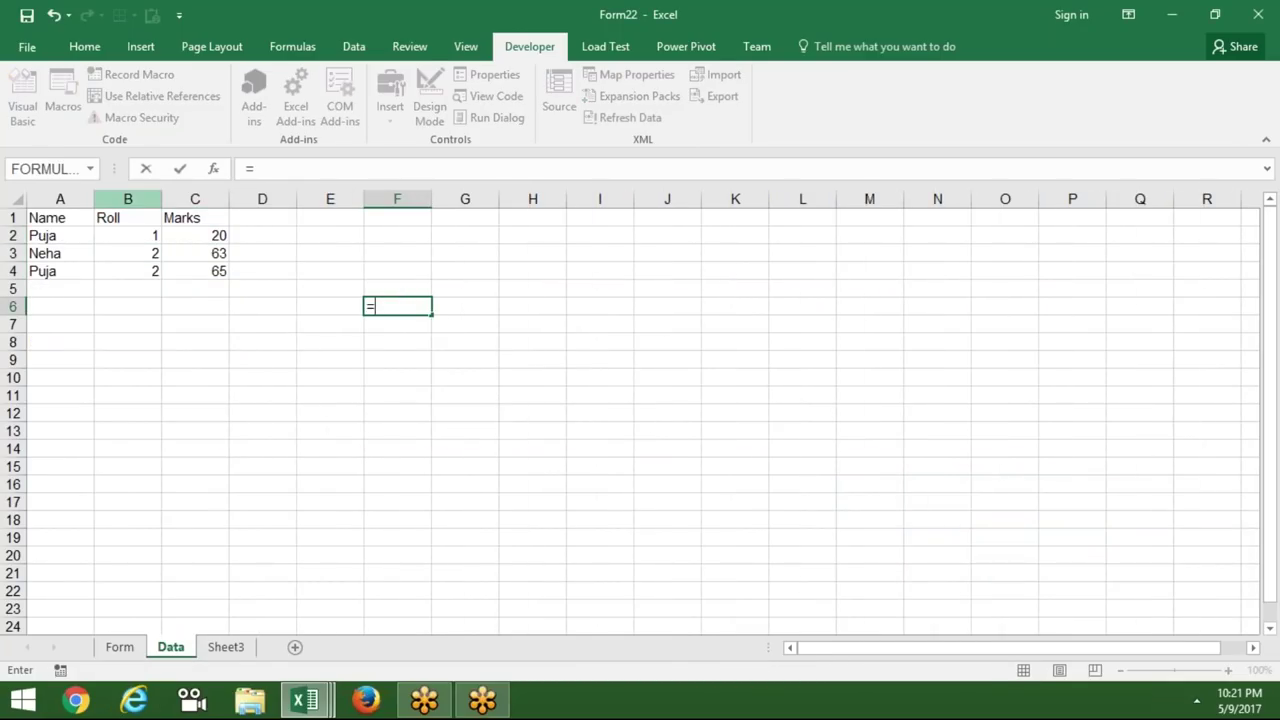
pyautogui.click(128, 199)
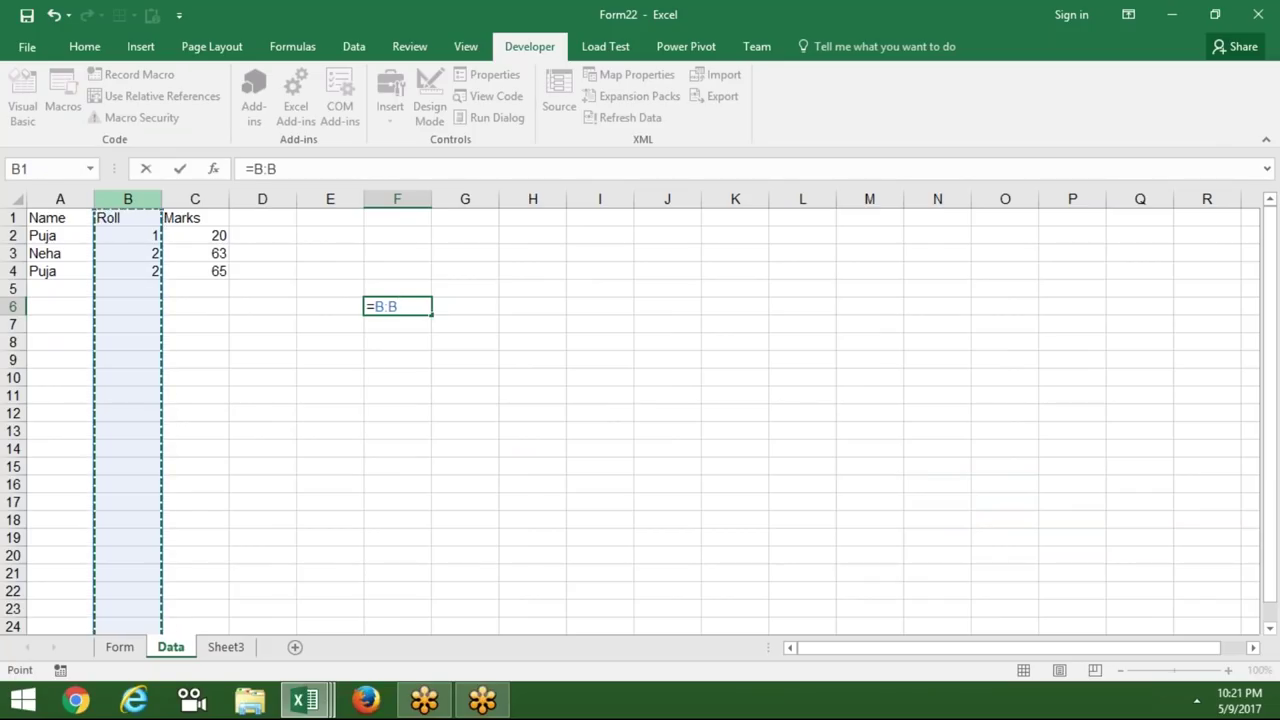
pyautogui.press('Escape')
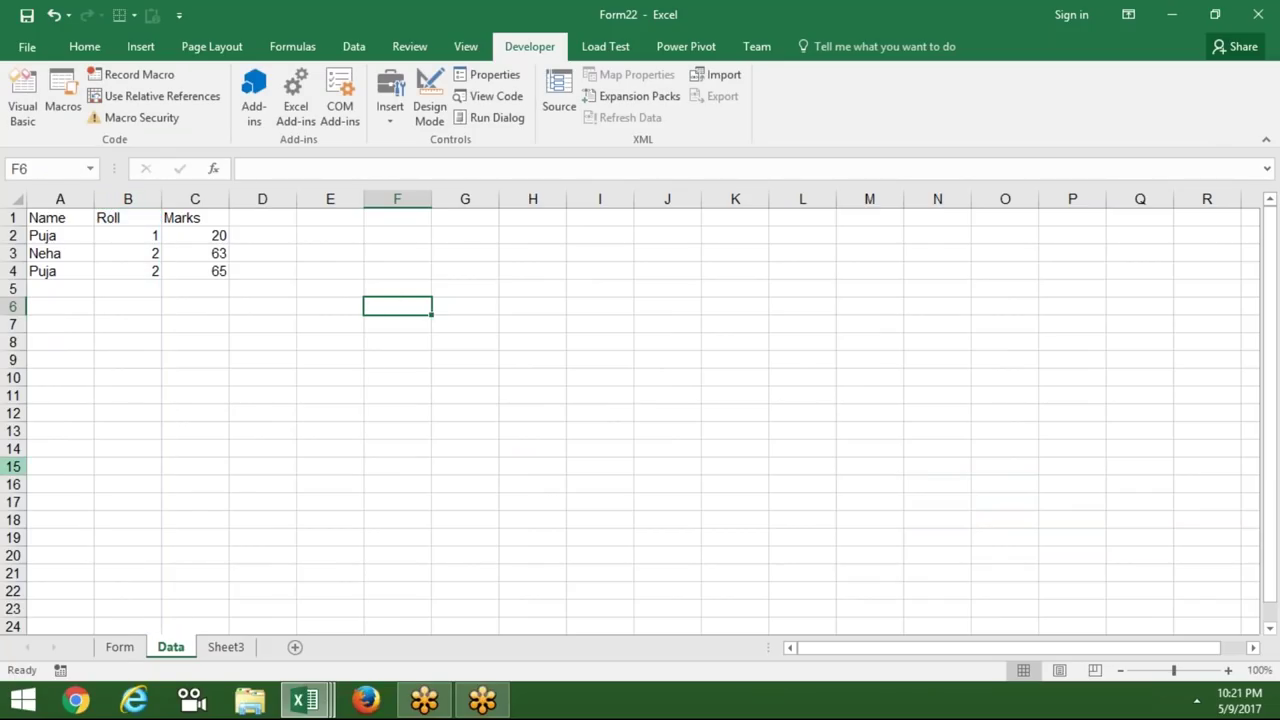
pyautogui.click(134, 655)
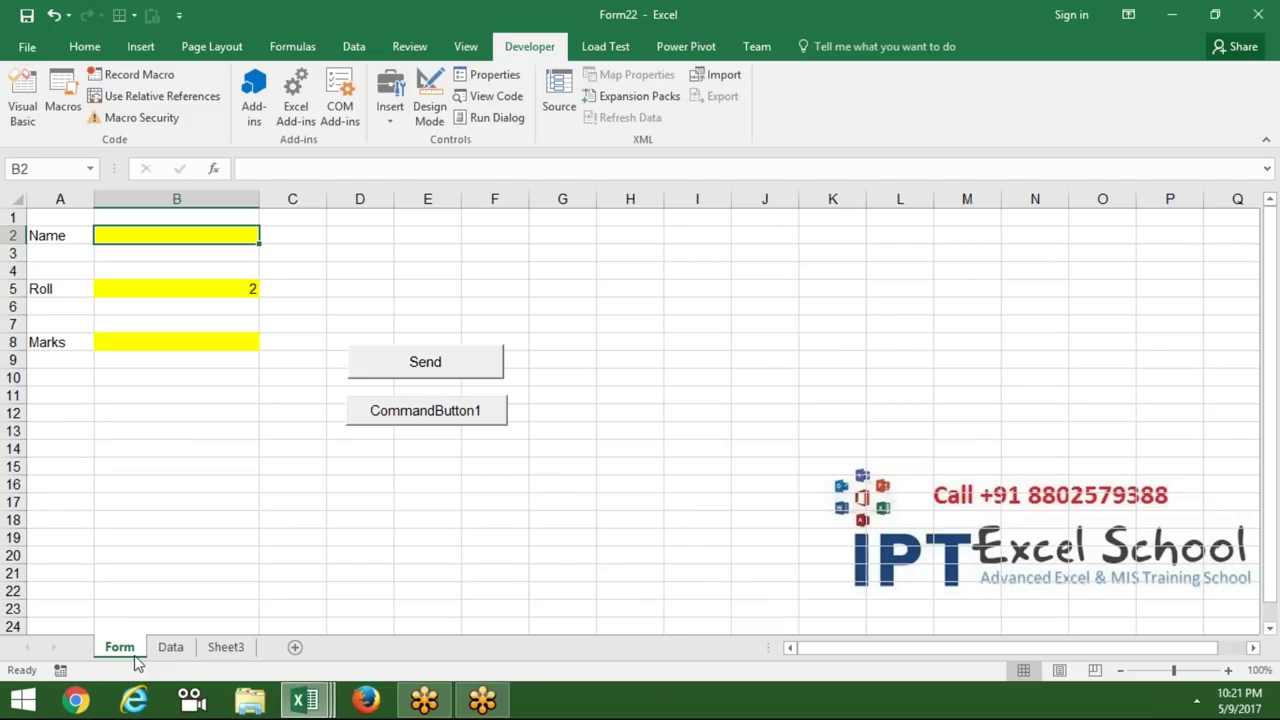
pyautogui.hotkey('alt', 'F11')
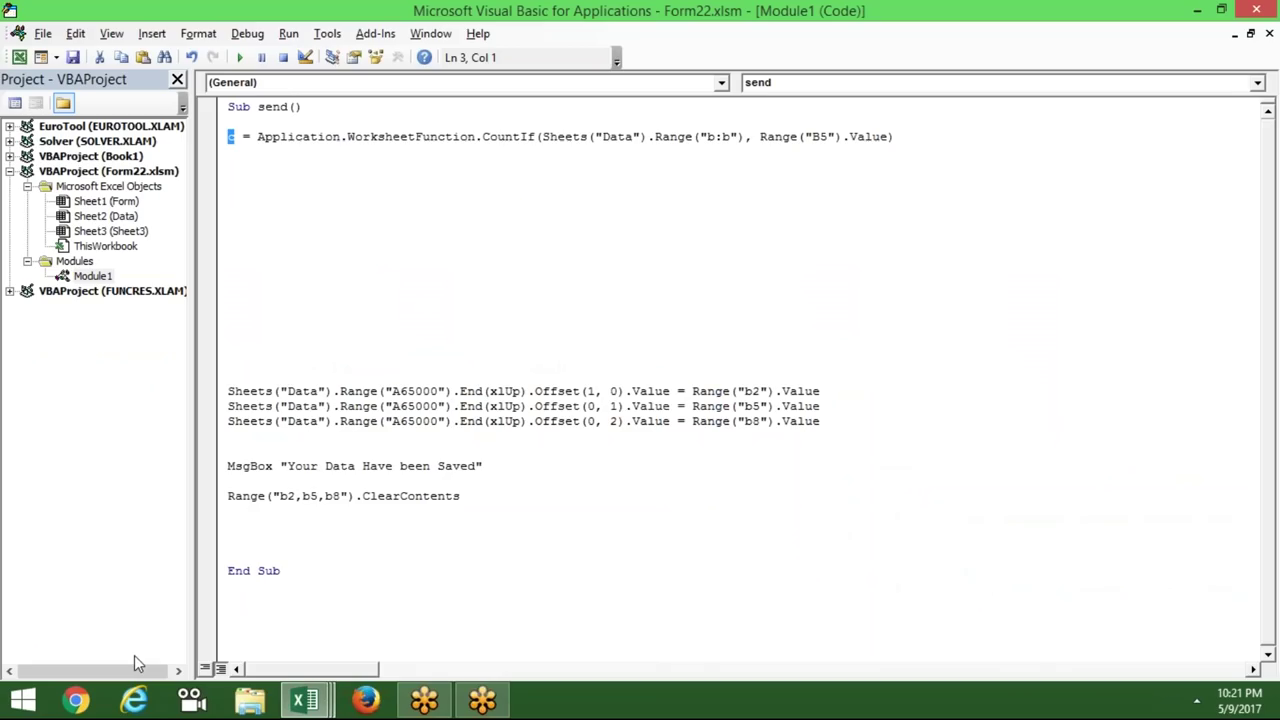
pyautogui.click(320, 216)
pyautogui.press('Up')
pyautogui.press('Up')
pyautogui.press('Up')
pyautogui.press('Up')
pyautogui.press('Up')
pyautogui.hotkey('shift', 'Down')
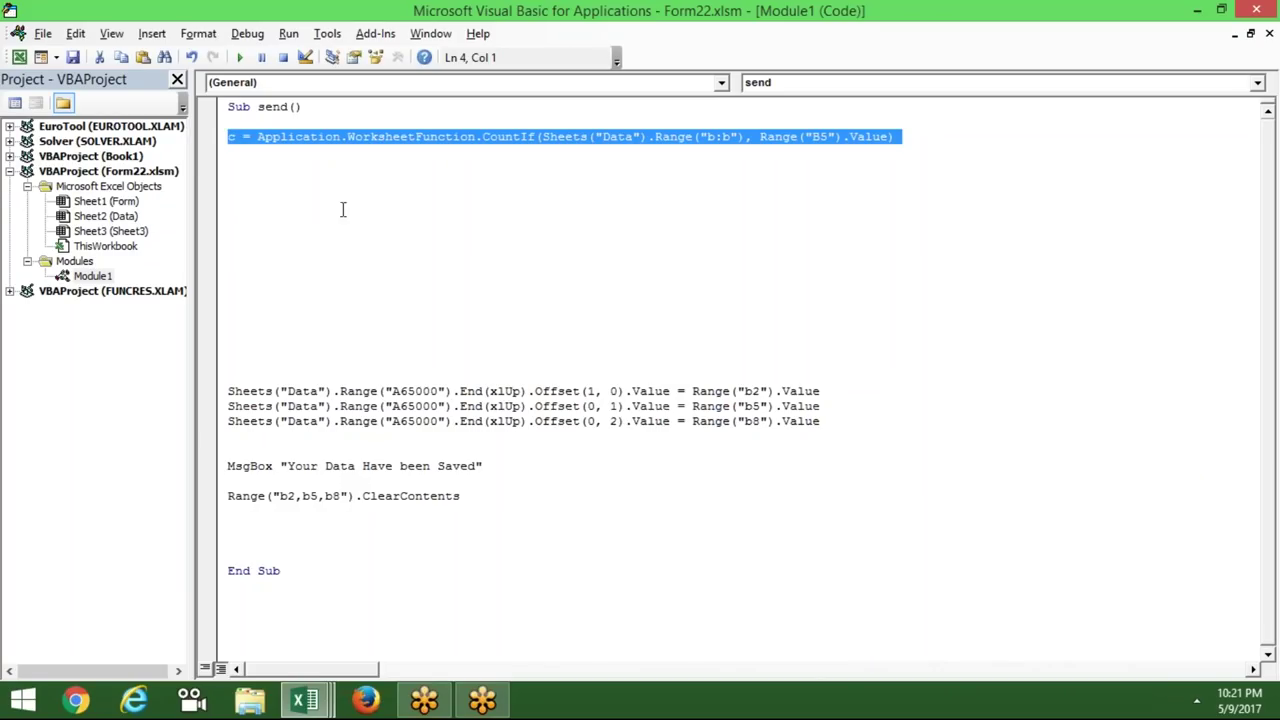
pyautogui.click(443, 171)
pyautogui.click(520, 146)
pyautogui.doubleClick(530, 136)
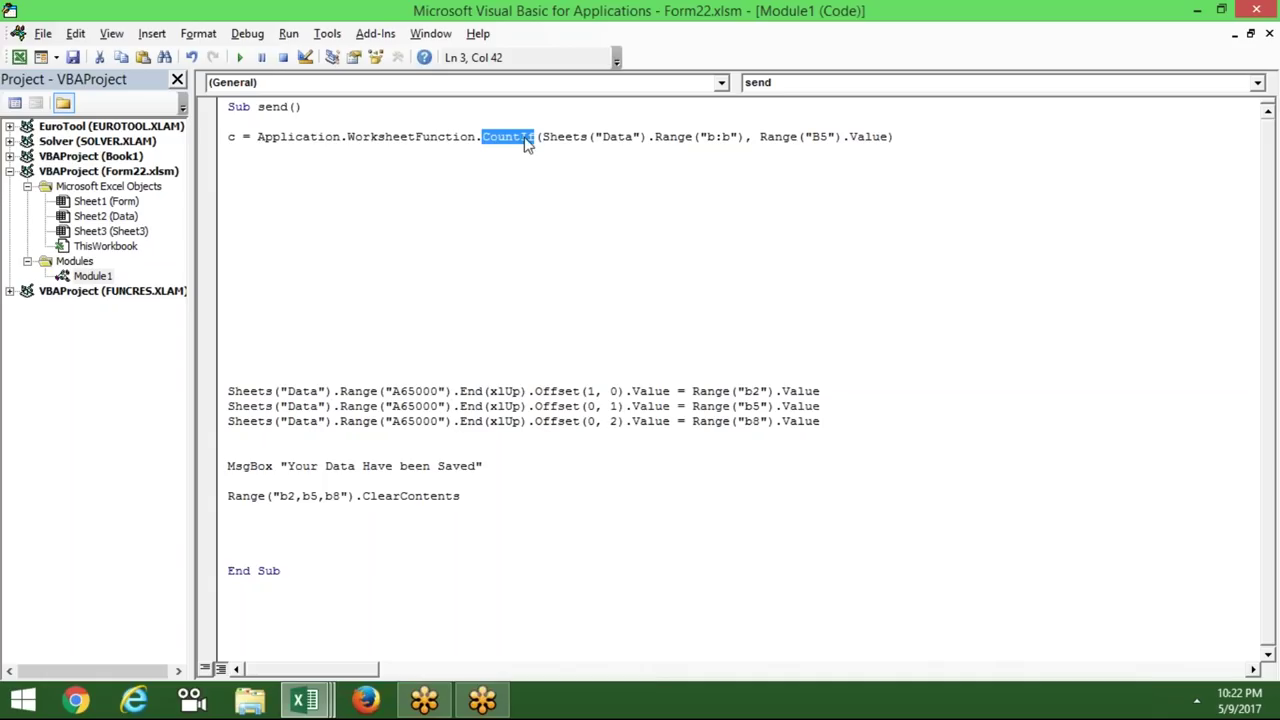
pyautogui.click(491, 148)
pyautogui.click(481, 137)
pyautogui.moveTo(481, 137); pyautogui.dragTo(260, 137)
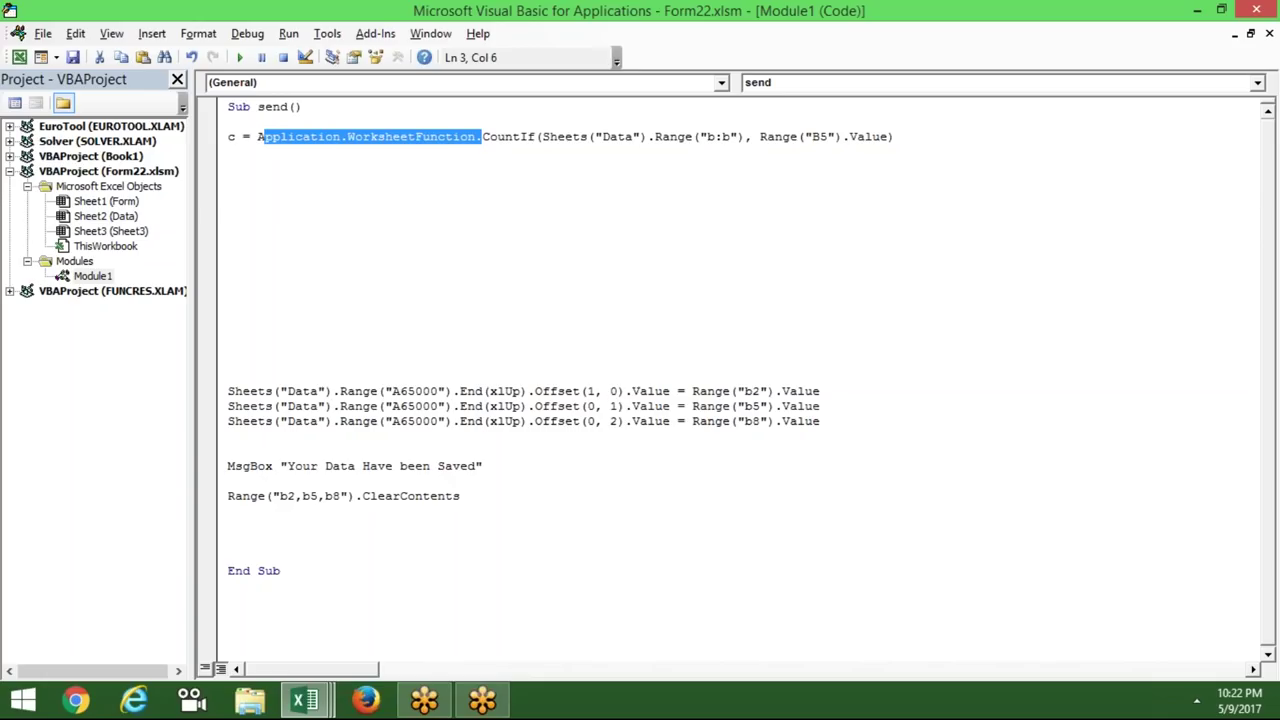
pyautogui.click(255, 150)
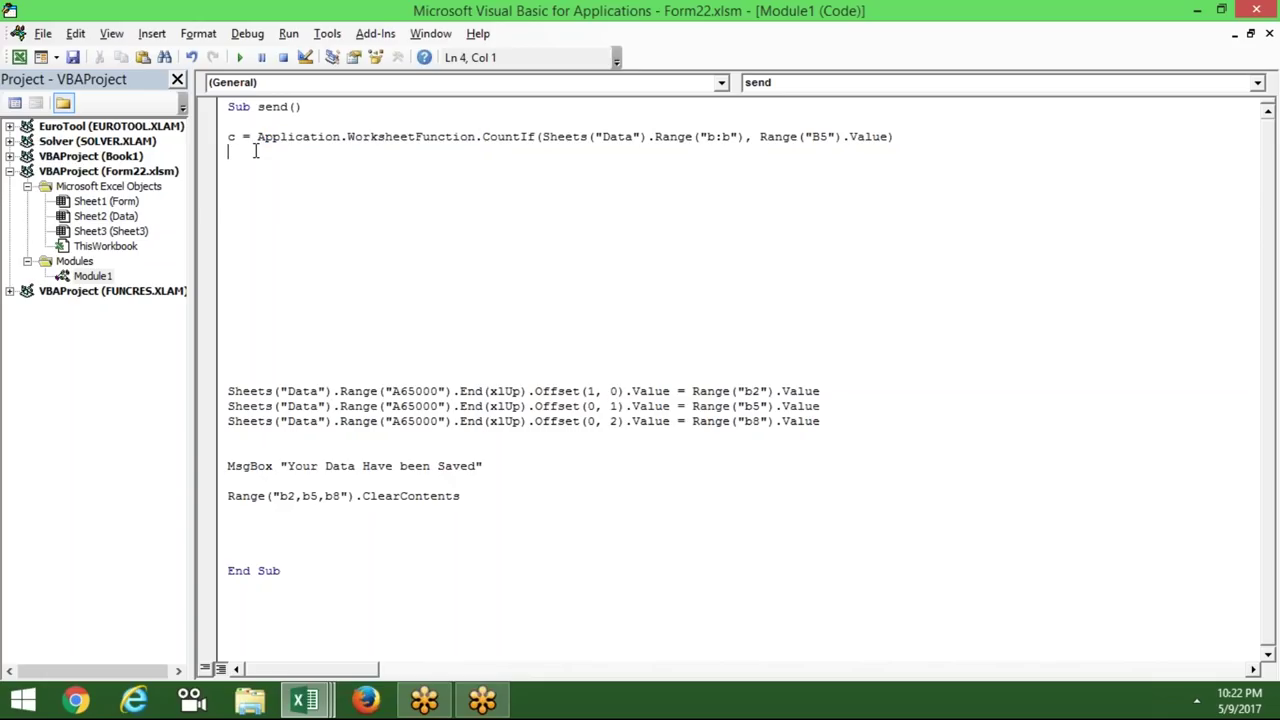
pyautogui.write('c=')
pyautogui.write('len')
pyautogui.write('(')
pyautogui.press('BackSpace')
pyautogui.press('BackSpace')
pyautogui.press('BackSpace')
pyautogui.press('BackSpace')
pyautogui.write('countif(')
pyautogui.press('BackSpace')
pyautogui.press('BackSpace')
pyautogui.press('BackSpace')
pyautogui.press('BackSpace')
pyautogui.press('BackSpace')
pyautogui.press('BackSpace')
pyautogui.press('BackSpace')
pyautogui.press('BackSpace')
pyautogui.press('BackSpace')
pyautogui.press('BackSpace')
pyautogui.click(445, 137)
pyautogui.doubleClick(290, 137)
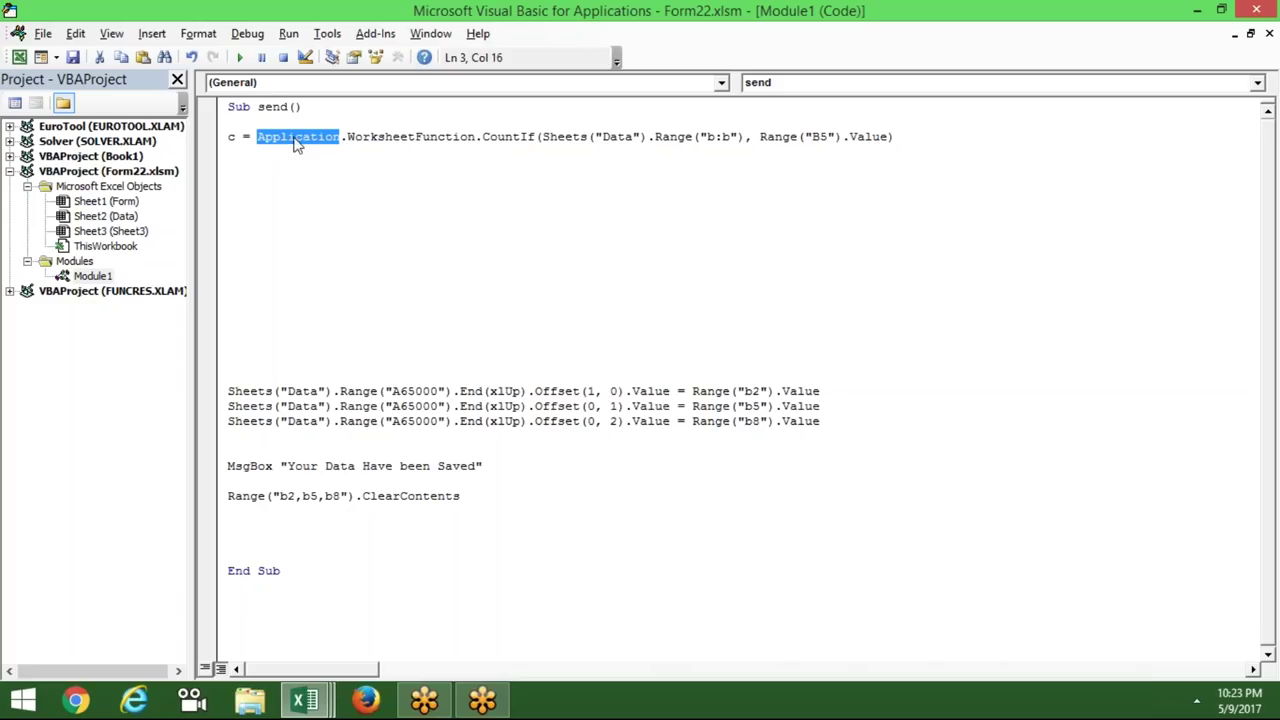
pyautogui.doubleClick(381, 137)
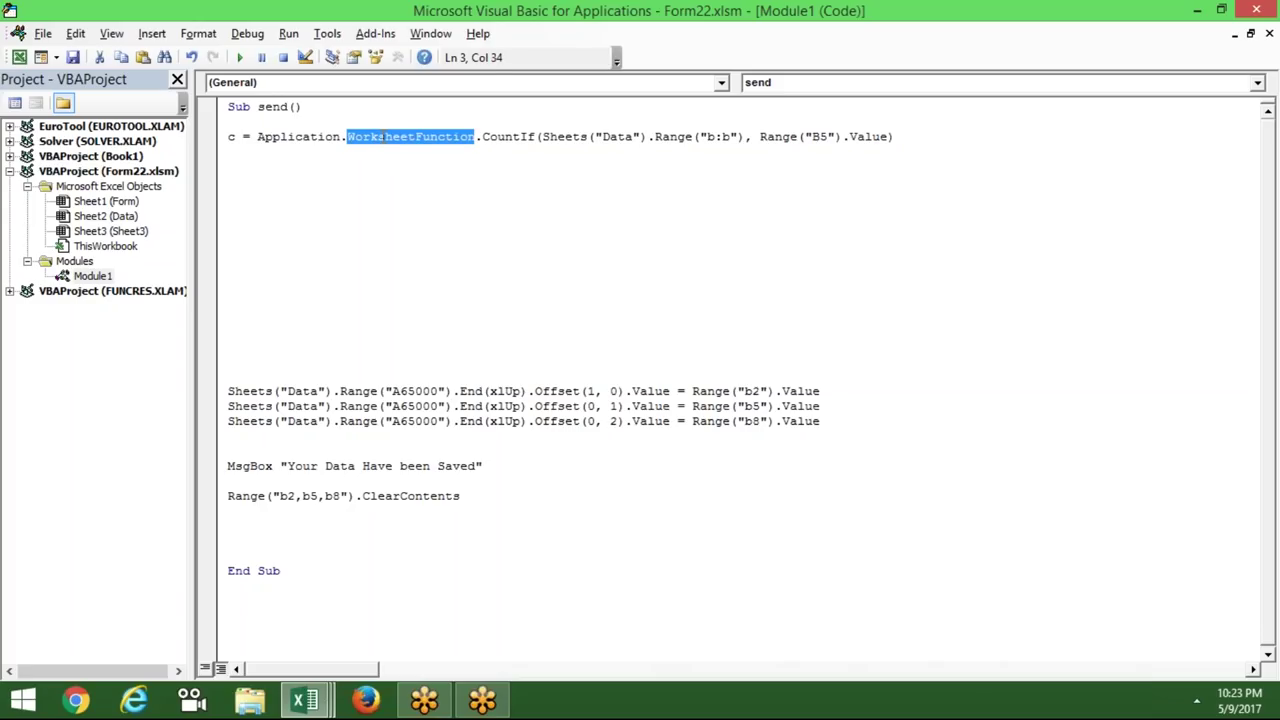
pyautogui.click(504, 148)
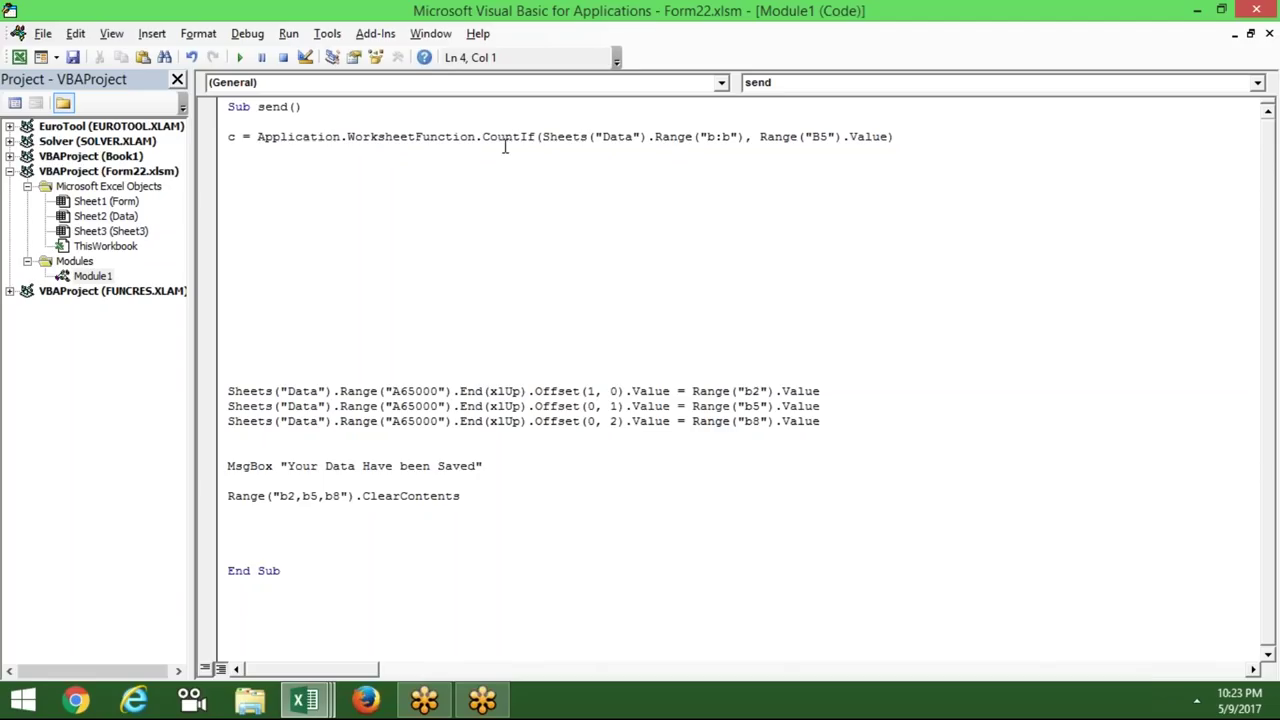
pyautogui.doubleClick(512, 137)
pyautogui.click(482, 140)
pyautogui.write('.')
pyautogui.press('Down')
pyautogui.press('Down')
pyautogui.press('Down')
pyautogui.press('Down')
pyautogui.press('Down')
pyautogui.press('Down')
pyautogui.press('Down')
pyautogui.press('Down')
pyautogui.press('Down')
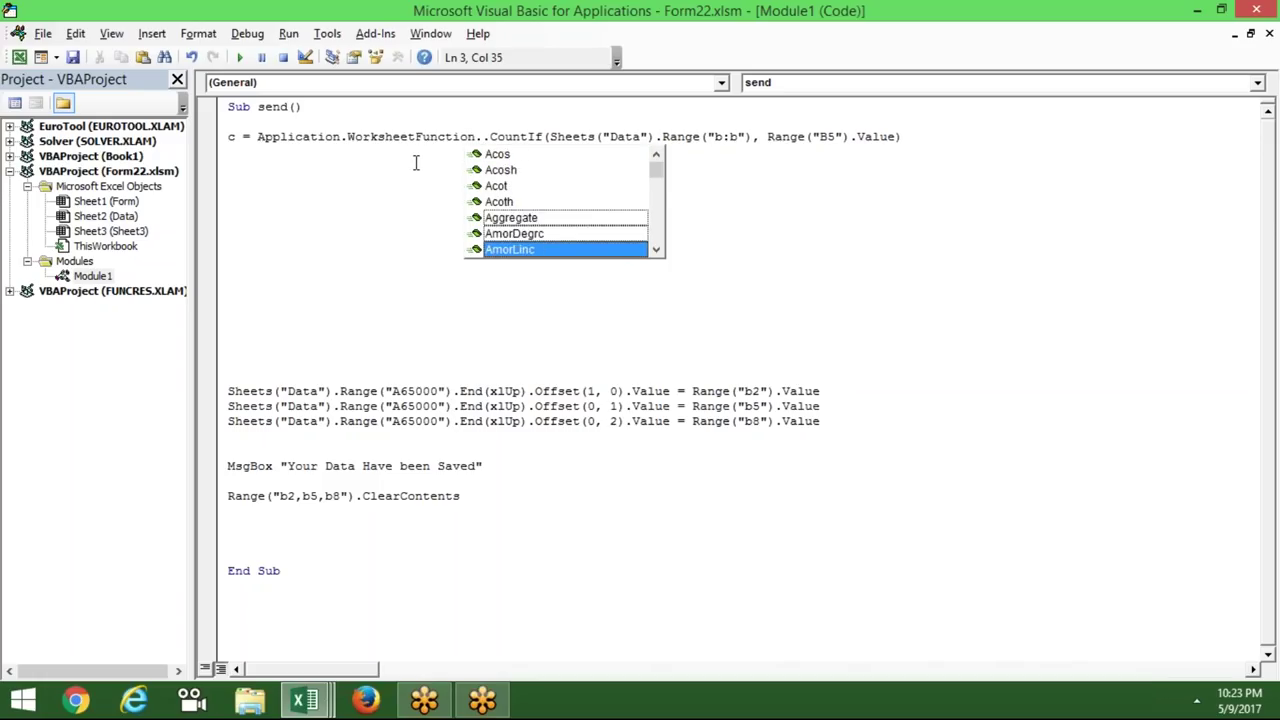
pyautogui.press('Down')
pyautogui.press('Down')
pyautogui.press('Down')
pyautogui.press('Down')
pyautogui.press('Down')
pyautogui.press('Down')
pyautogui.press('Down')
pyautogui.press('Down')
pyautogui.press('Down')
pyautogui.press('Down')
pyautogui.press('Down')
pyautogui.press('Down')
pyautogui.press('Down')
pyautogui.press('Down')
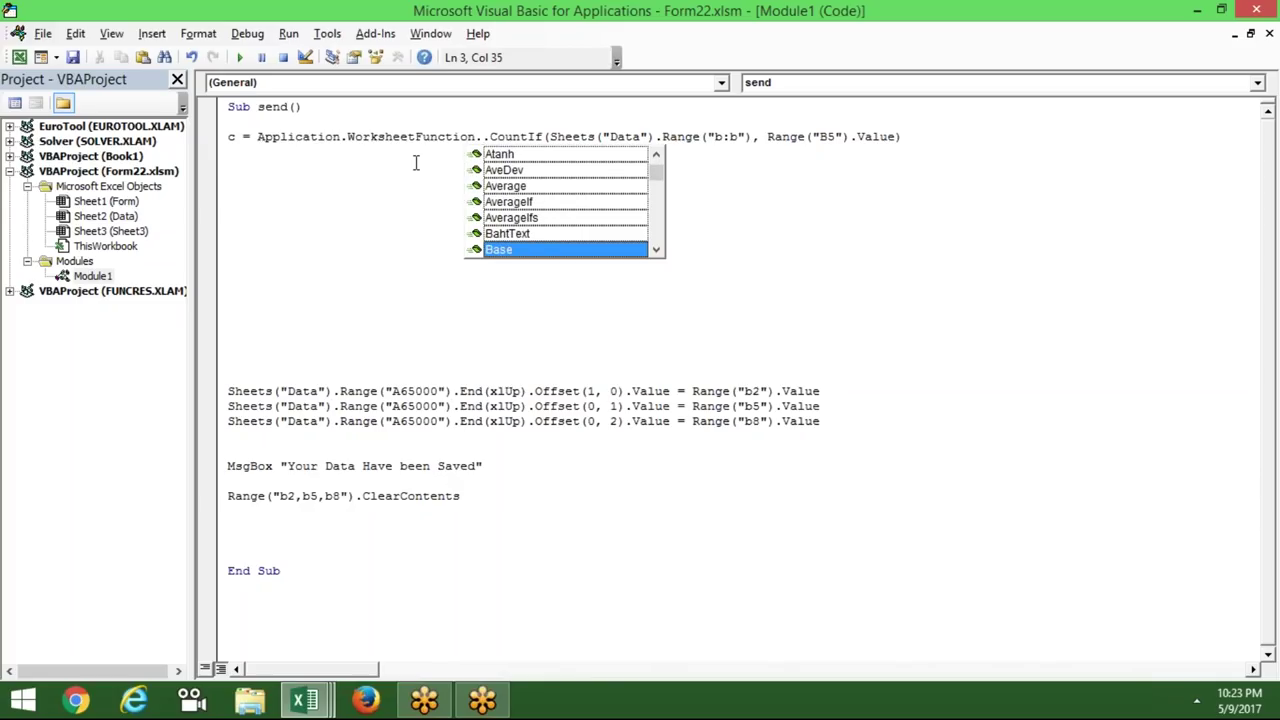
pyautogui.write('eo')
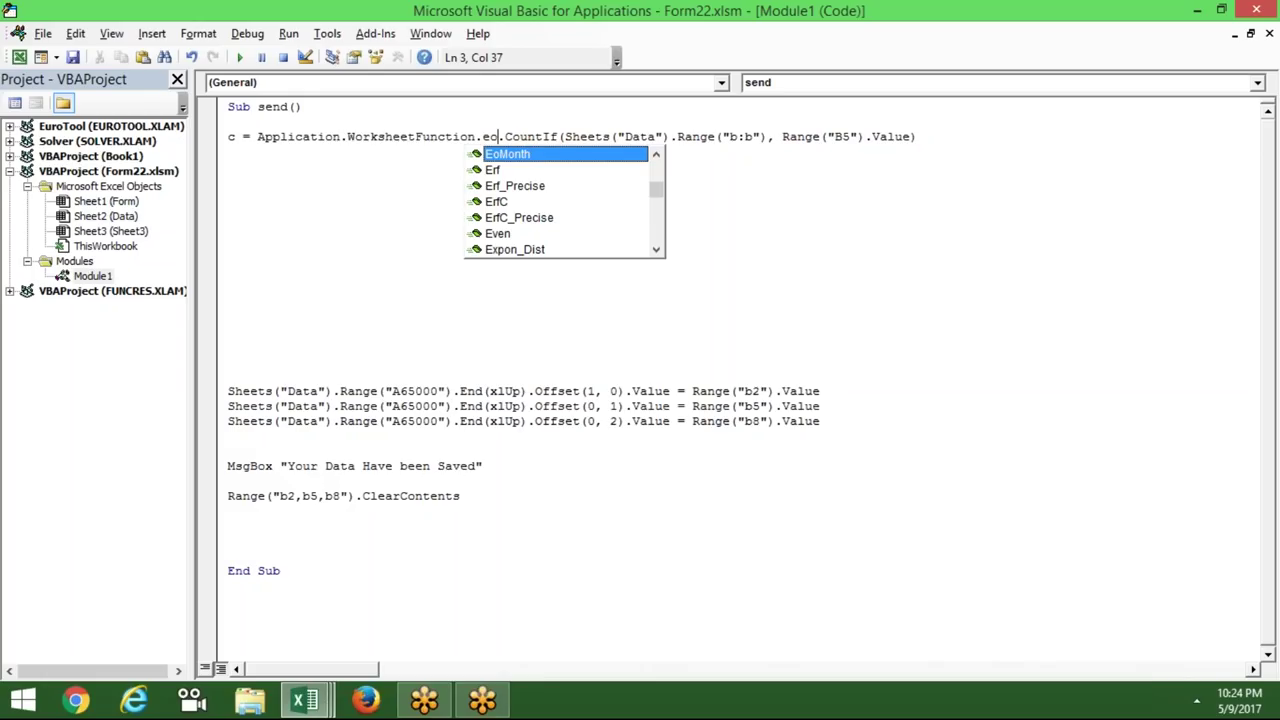
pyautogui.press('BackSpace')
pyautogui.press('BackSpace')
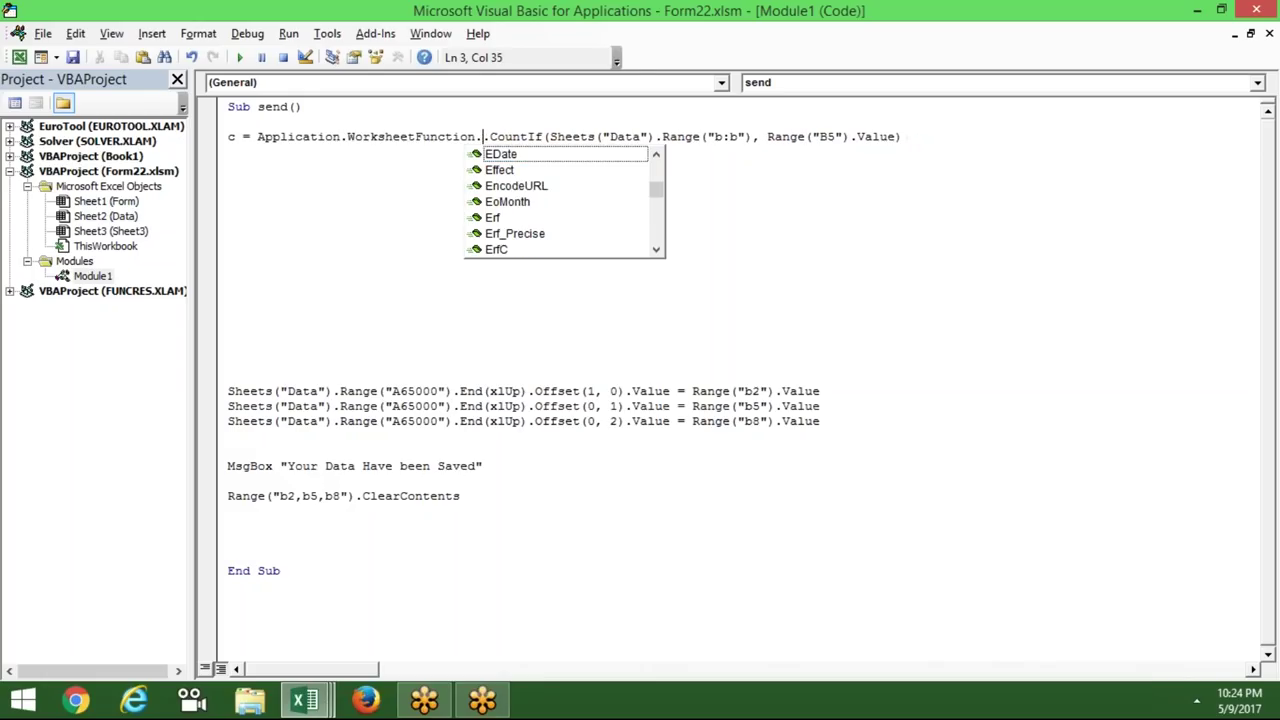
pyautogui.write('t')
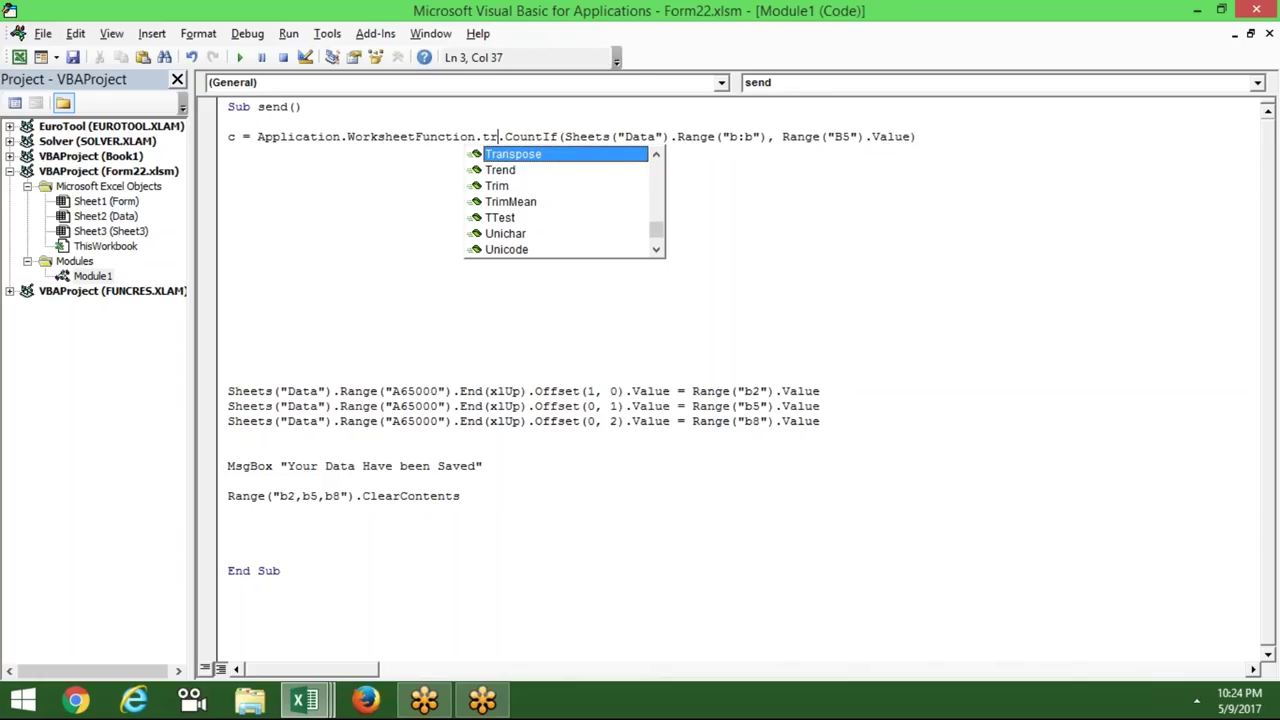
pyautogui.press('BackSpace')
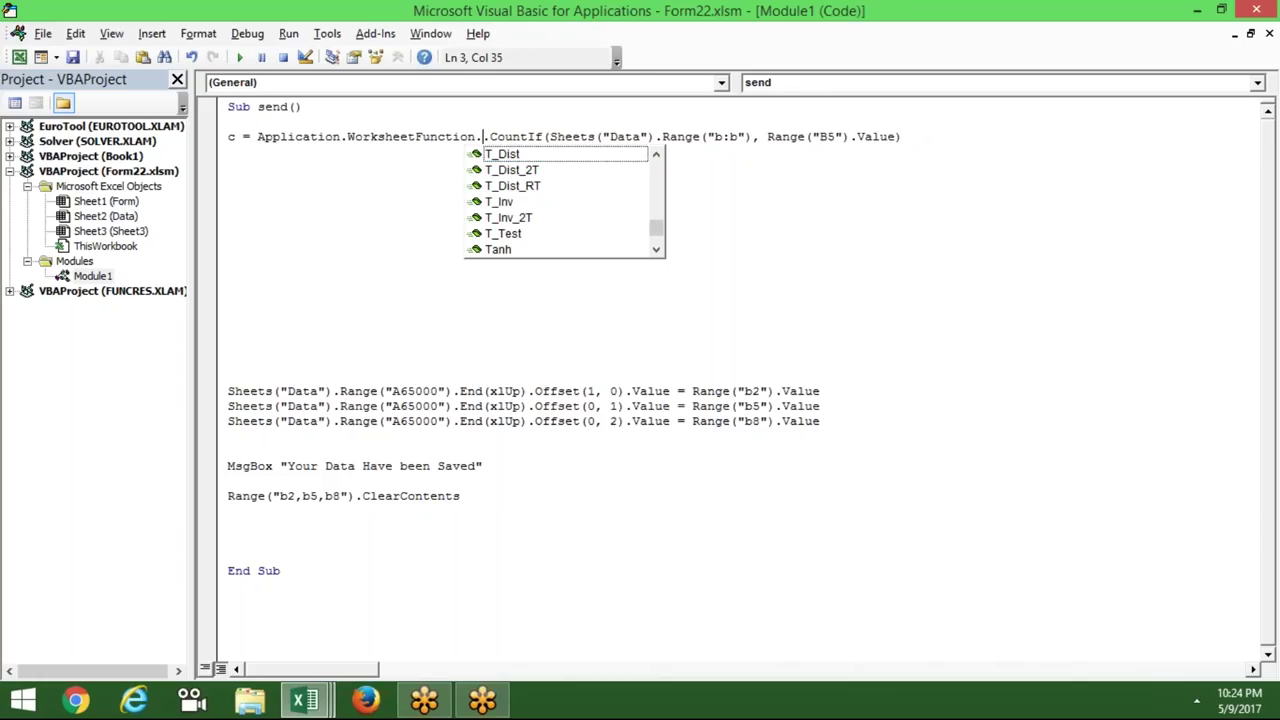
pyautogui.write('cha')
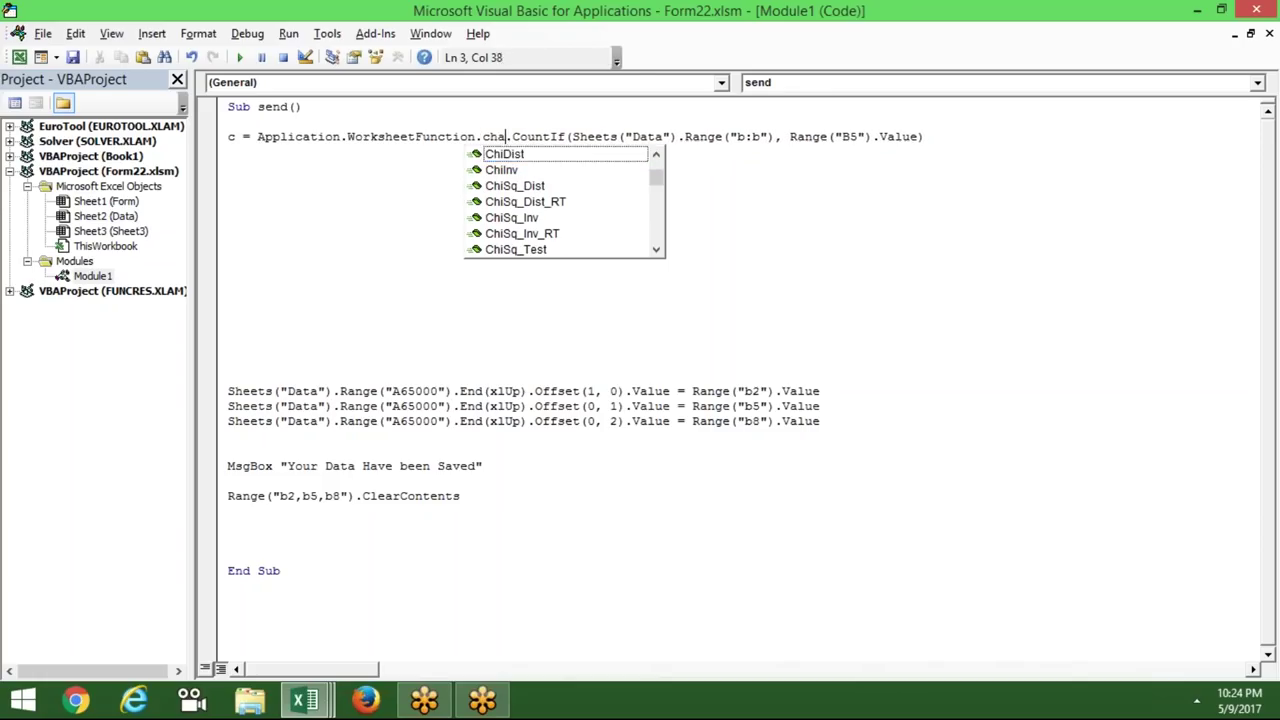
pyautogui.write('r')
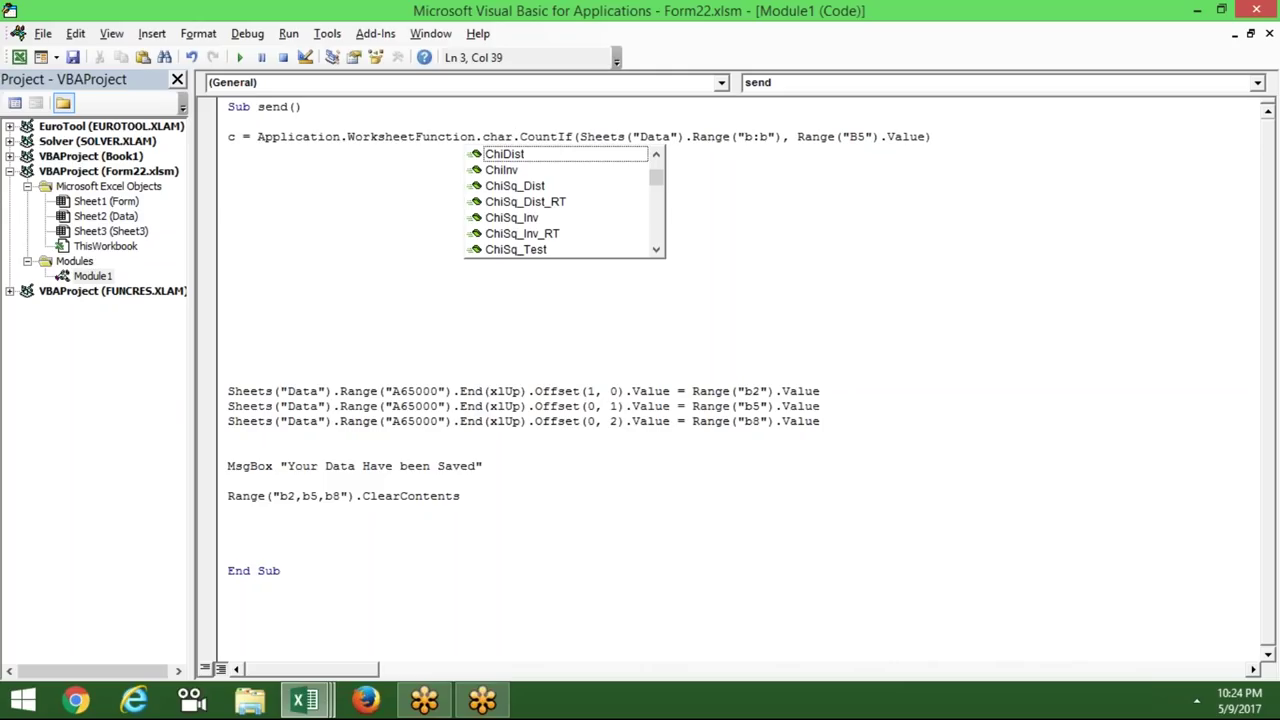
pyautogui.press('BackSpace')
pyautogui.press('BackSpace')
pyautogui.press('BackSpace')
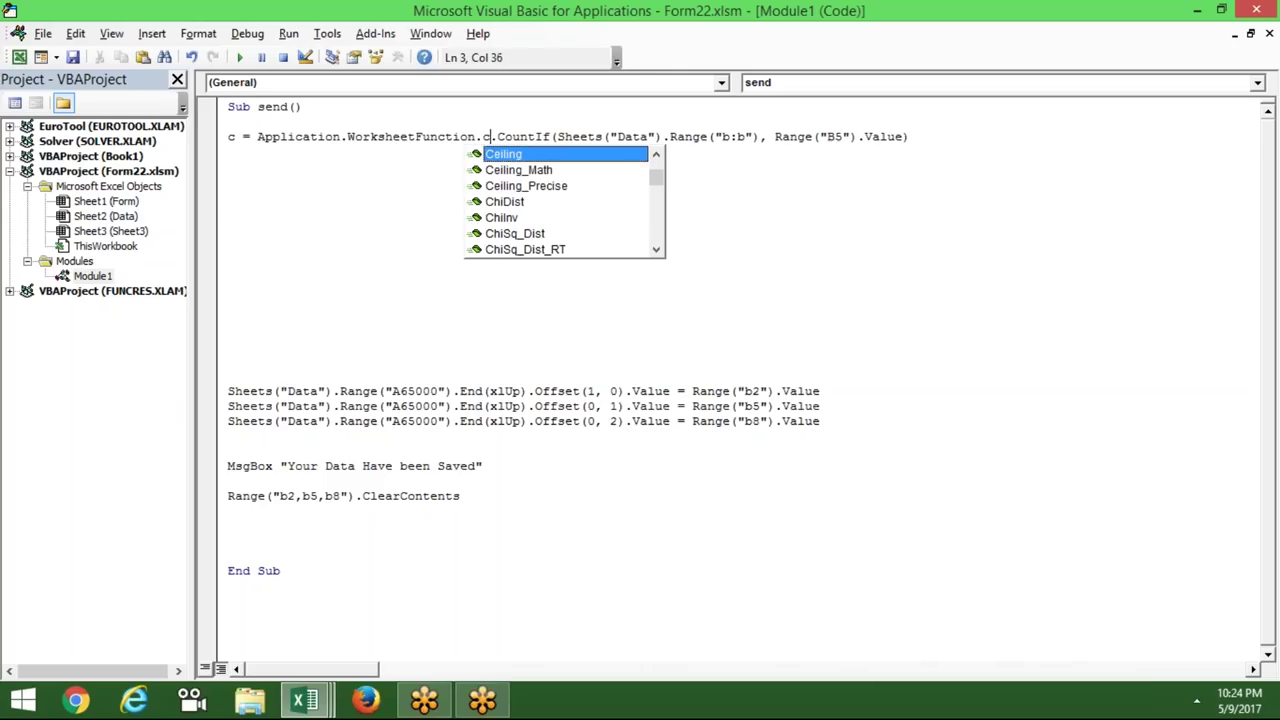
pyautogui.write('ooe')
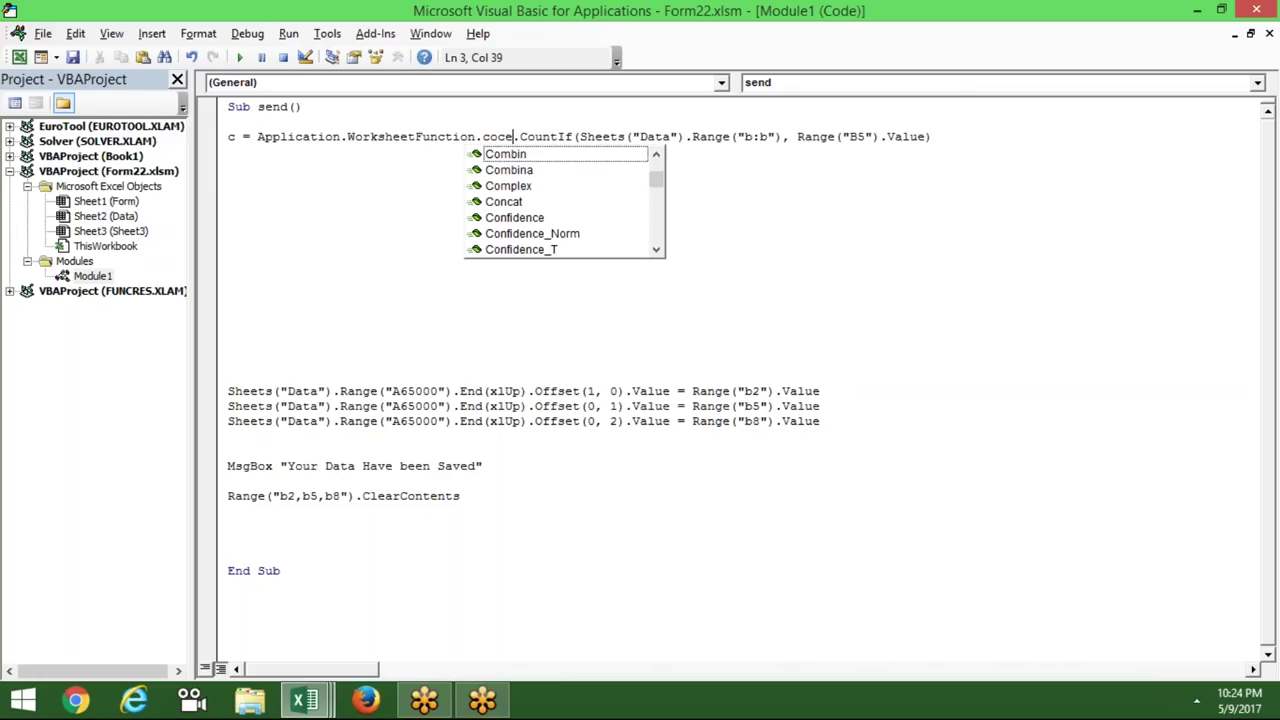
pyautogui.press('Delete')
pyautogui.press('Delete')
pyautogui.press('Delete')
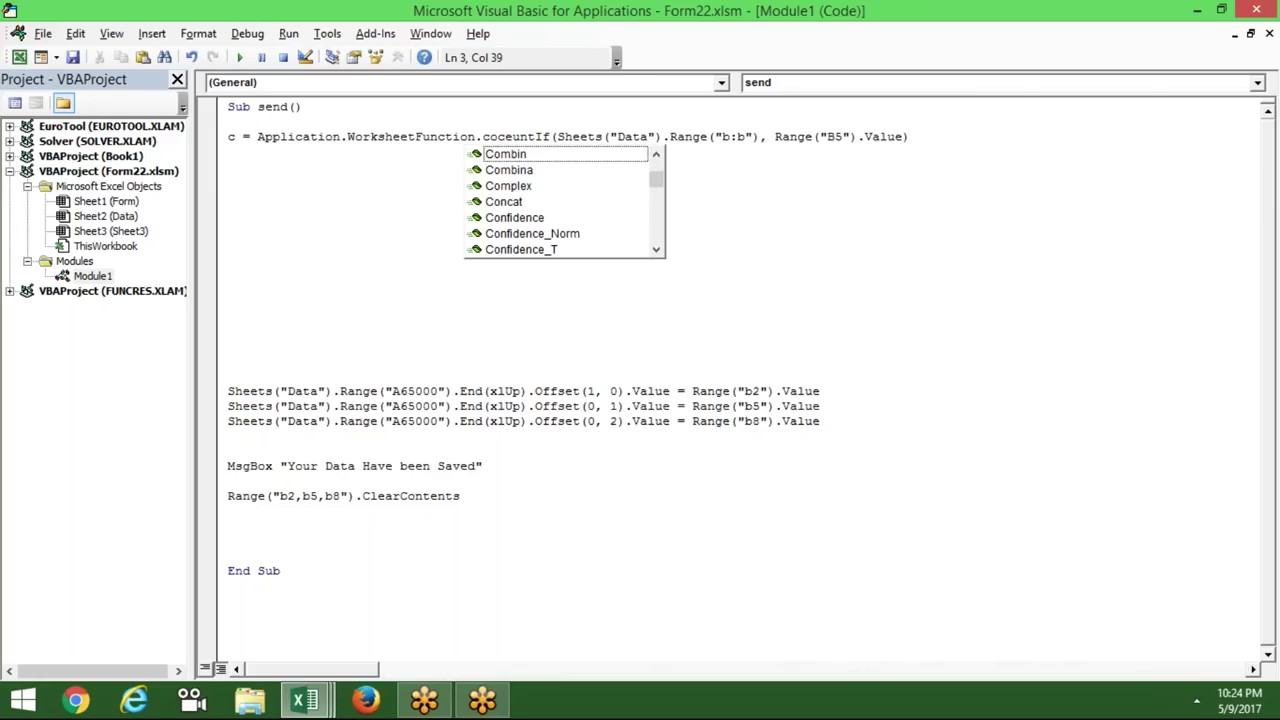
pyautogui.press('Escape')
pyautogui.hotkey('ctrl', 'z')
pyautogui.hotkey('ctrl', 'z')
pyautogui.hotkey('ctrl', 'z')
pyautogui.hotkey('ctrl', 'z')
pyautogui.hotkey('ctrl', 'z')
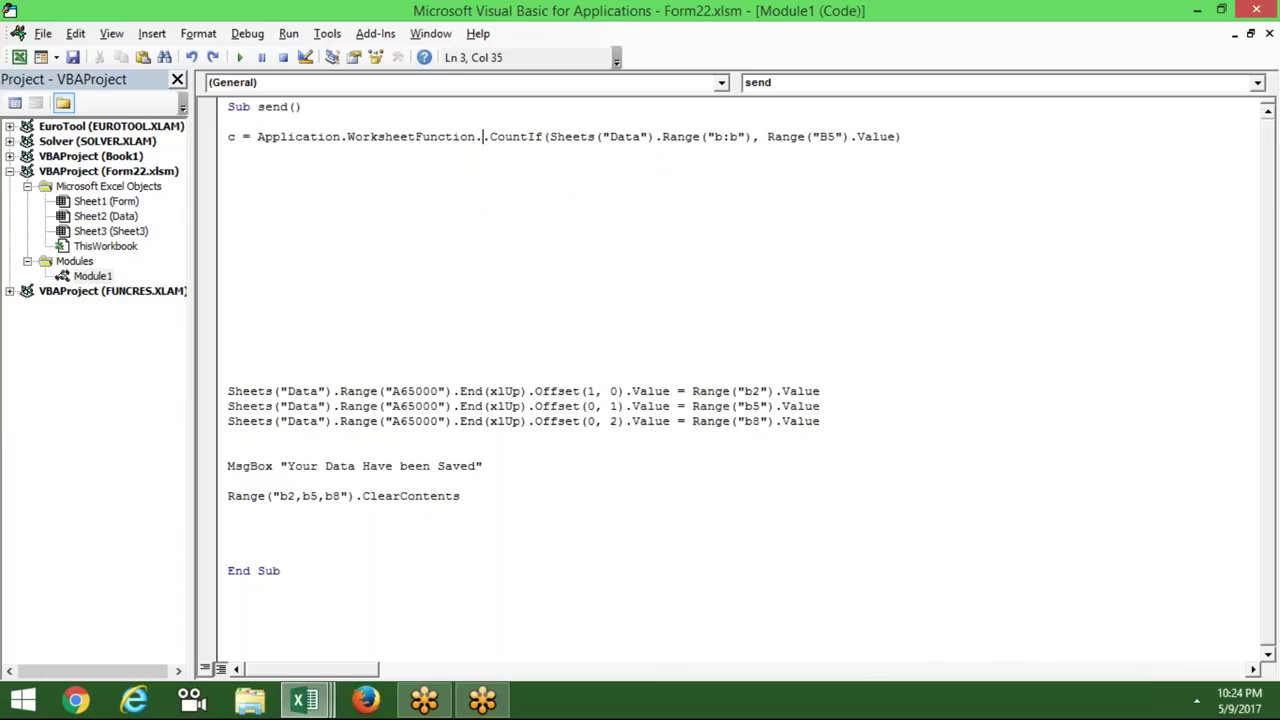
pyautogui.press('BackSpace')
pyautogui.click(229, 151)
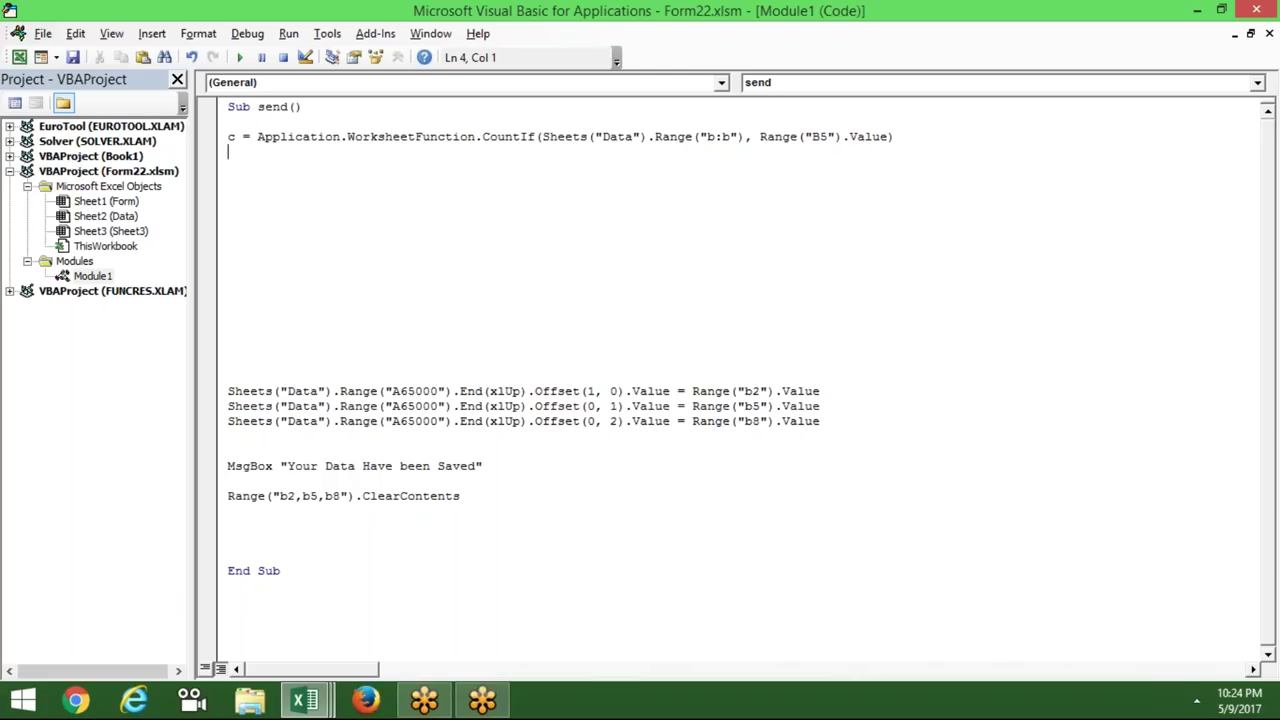
# Step: Point out the WorksheetFunction call and the count variable c on the CountIf line
pyautogui.click(228, 166)
pyautogui.click(476, 137)
pyautogui.click(239, 187)
pyautogui.press('Up')
pyautogui.press('Up')
pyautogui.press('Up')
pyautogui.hotkey('shift', 'Right')
pyautogui.press('Down')
pyautogui.press('Down')
pyautogui.press('Down')
# Step: Add If c >= 1 Then with MsgBox "Entered Roll Number Allready Stored" below it
pyautogui.write('if ')
pyautogui.write('c=')
pyautogui.press('BackSpace')
pyautogui.write('>=1 the')
pyautogui.press('BackSpace')
pyautogui.write('en')
pyautogui.press('Return')
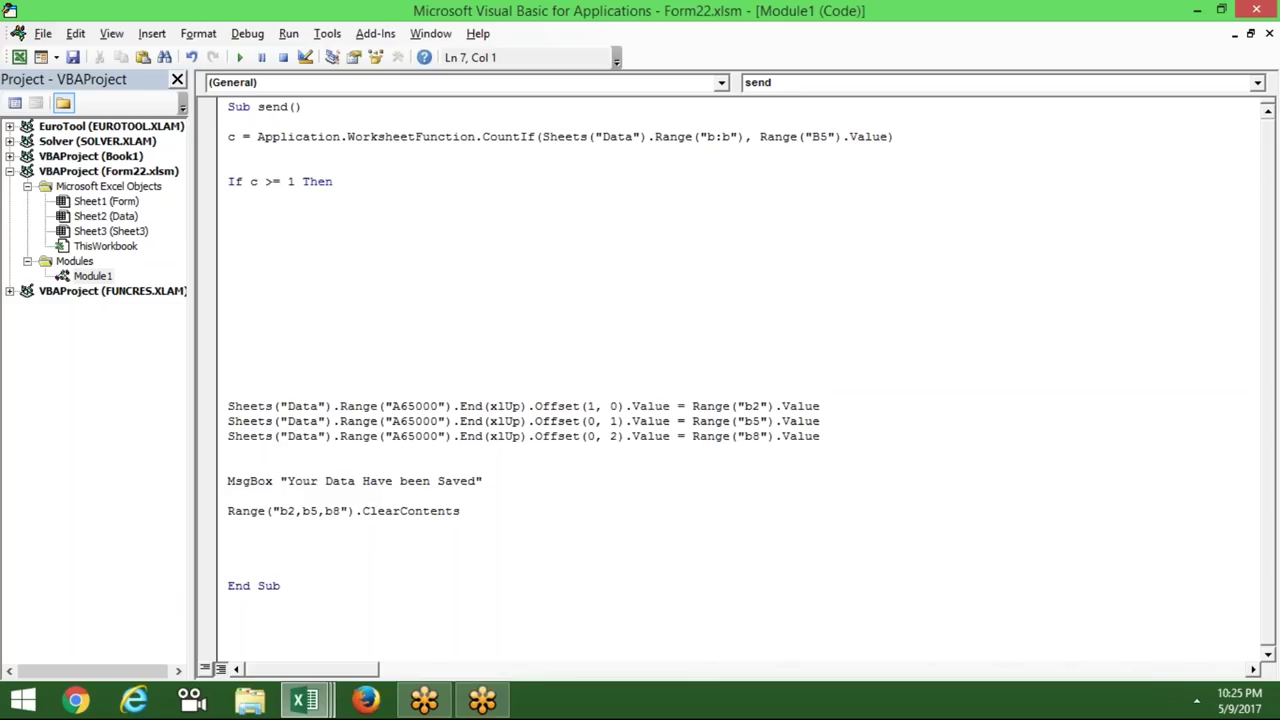
pyautogui.write('msgbox ')
pyautogui.write('"')
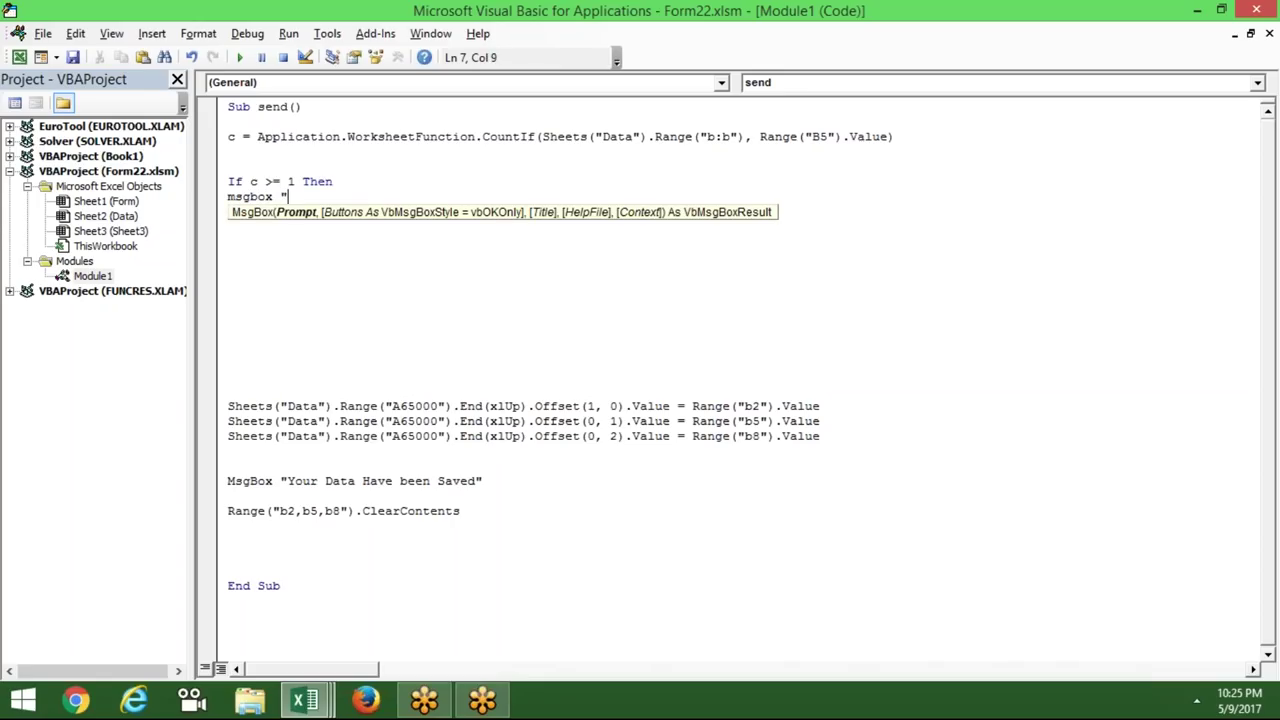
pyautogui.write('Entered Roll ')
pyautogui.write('Number Allready Stored')
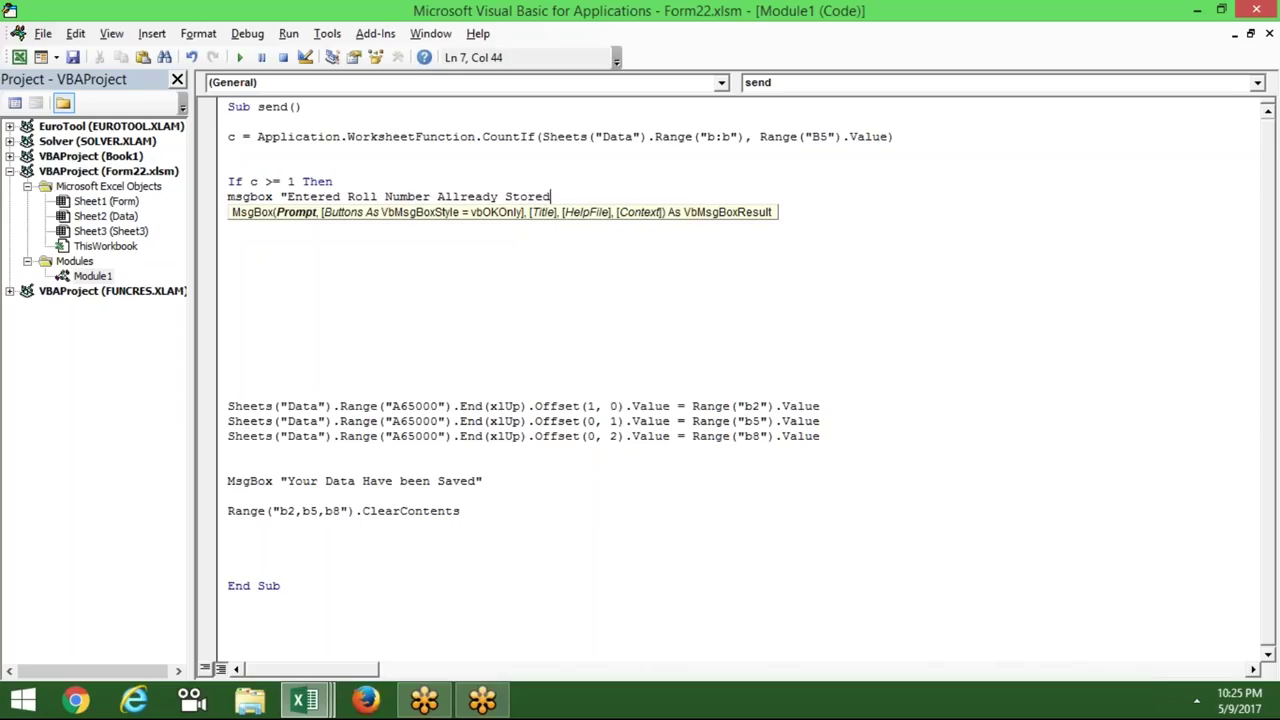
pyautogui.write('"')
pyautogui.press('Return')
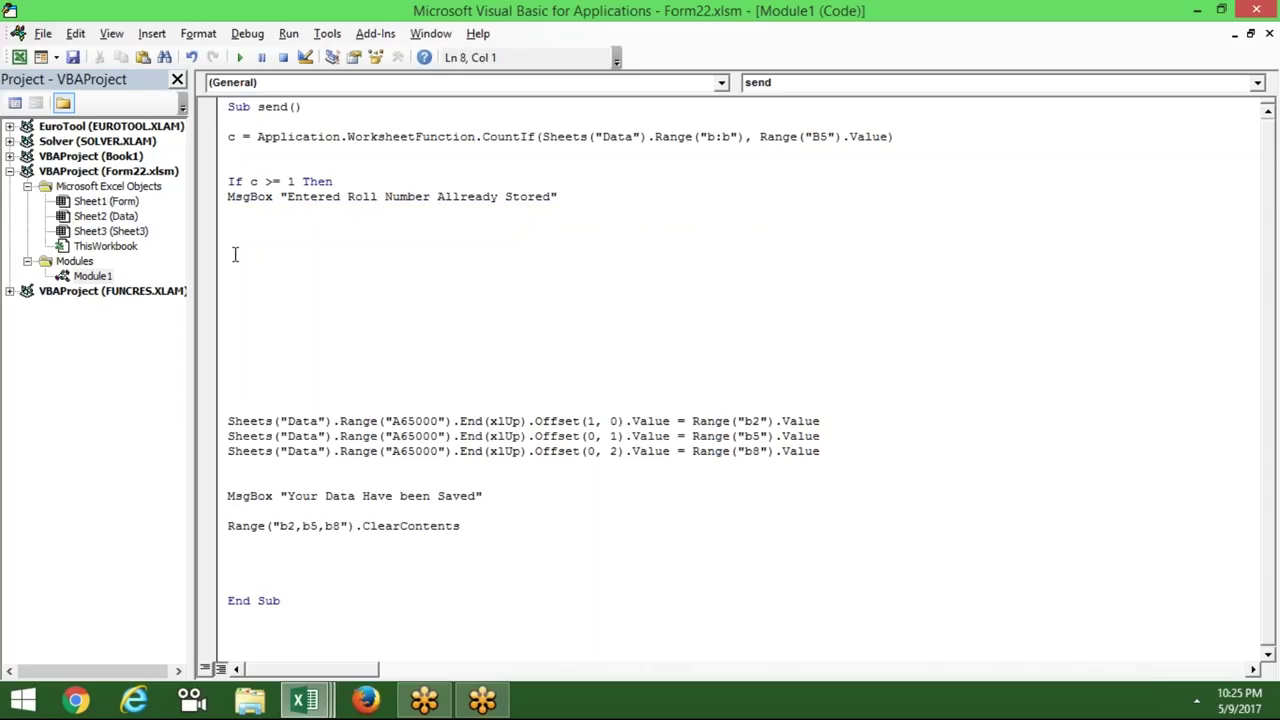
pyautogui.moveTo(228, 422)
pyautogui.mouseDown()
pyautogui.moveTo(249, 537)
pyautogui.moveTo(463, 540)
pyautogui.mouseUp()
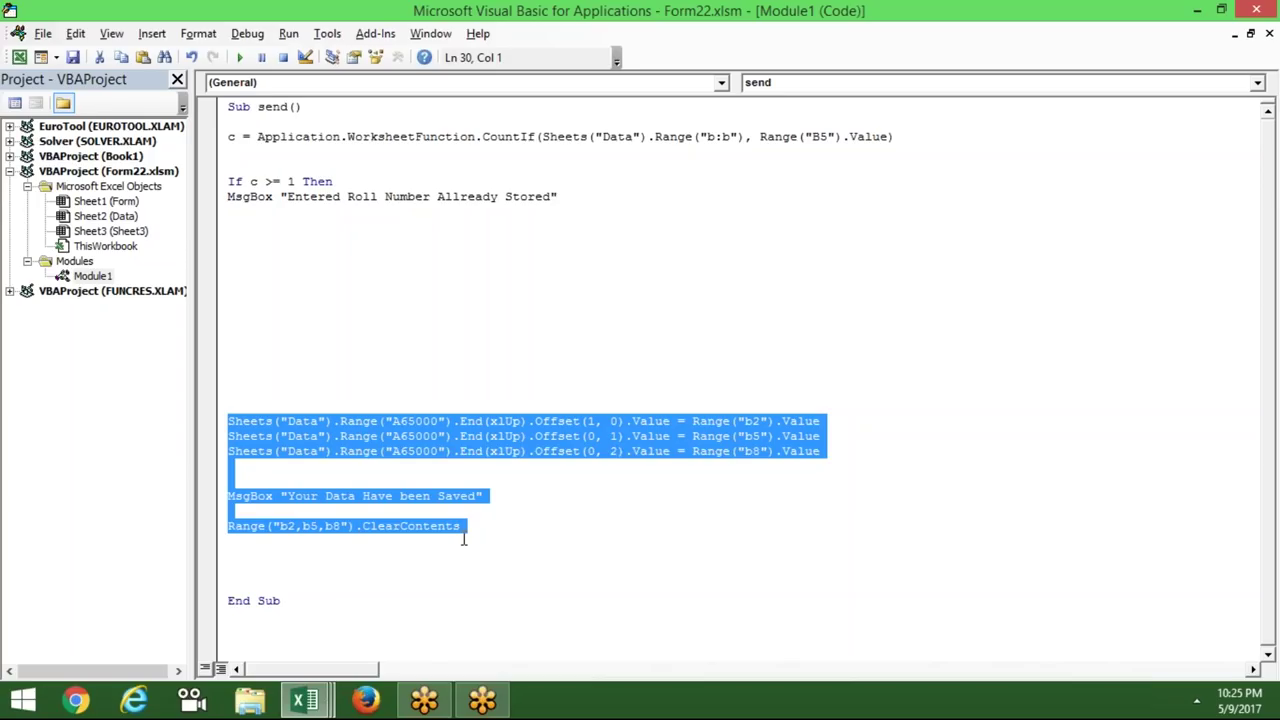
pyautogui.click(288, 222)
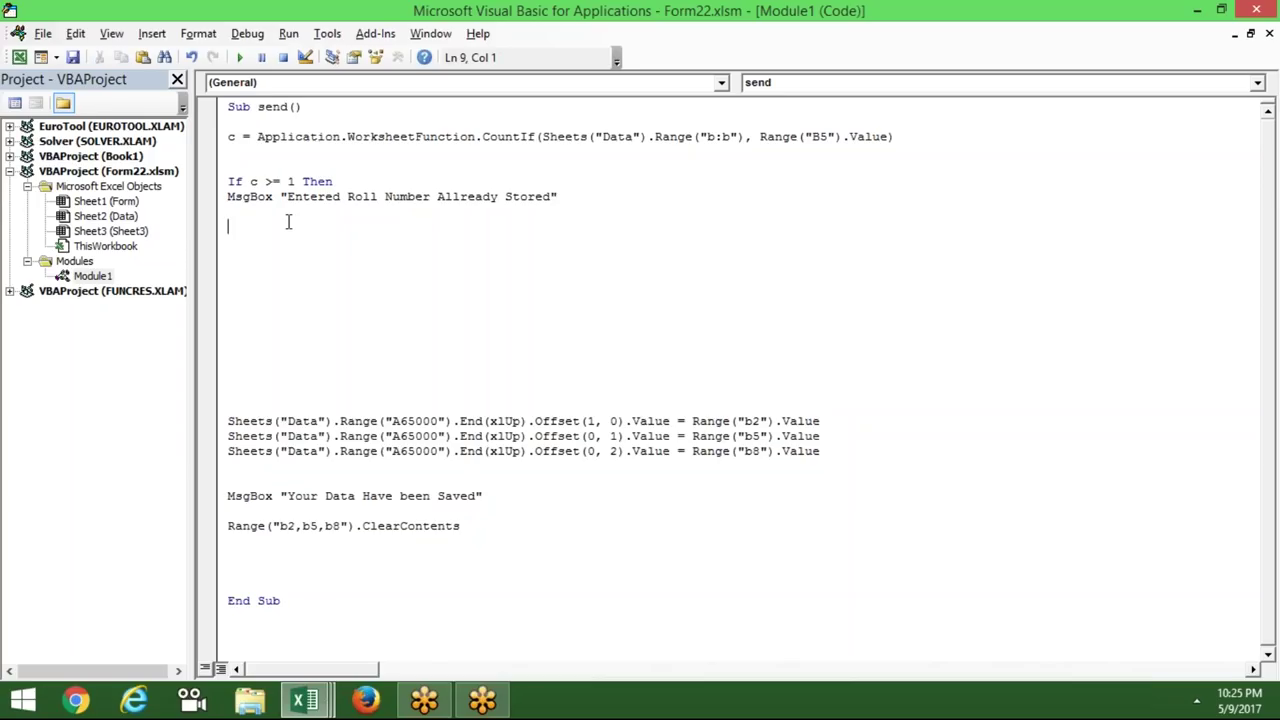
pyautogui.press('Up')
pyautogui.write('exit sy')
pyautogui.press('BackSpace')
pyautogui.write('ub')
pyautogui.press('Return')
pyautogui.write('end if')
pyautogui.press('Return')
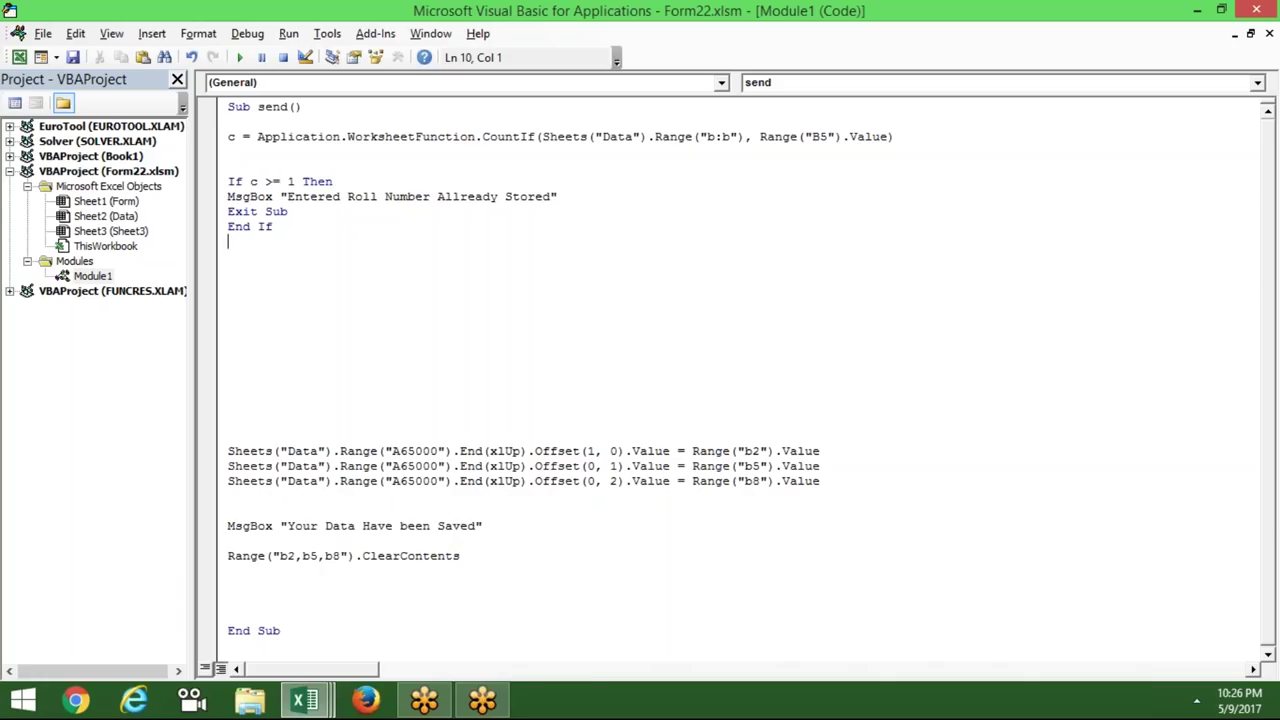
pyautogui.moveTo(254, 320); pyautogui.dragTo(367, 631)
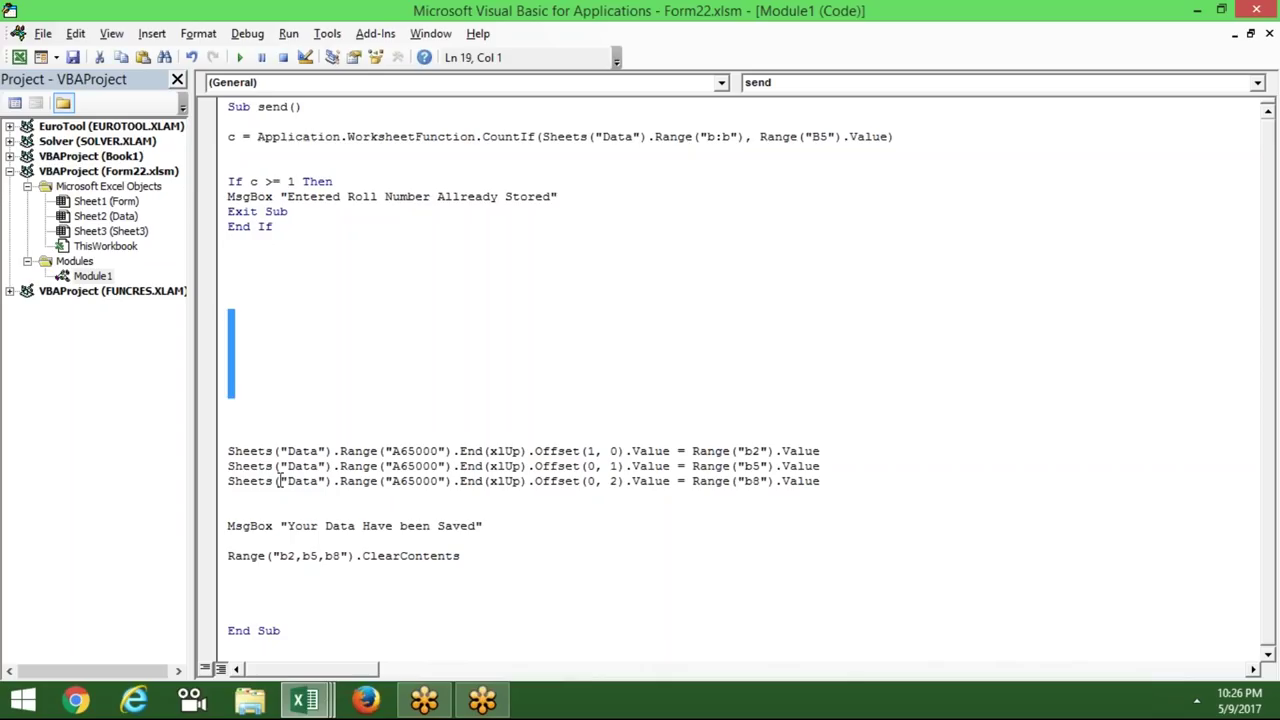
pyautogui.click(269, 282)
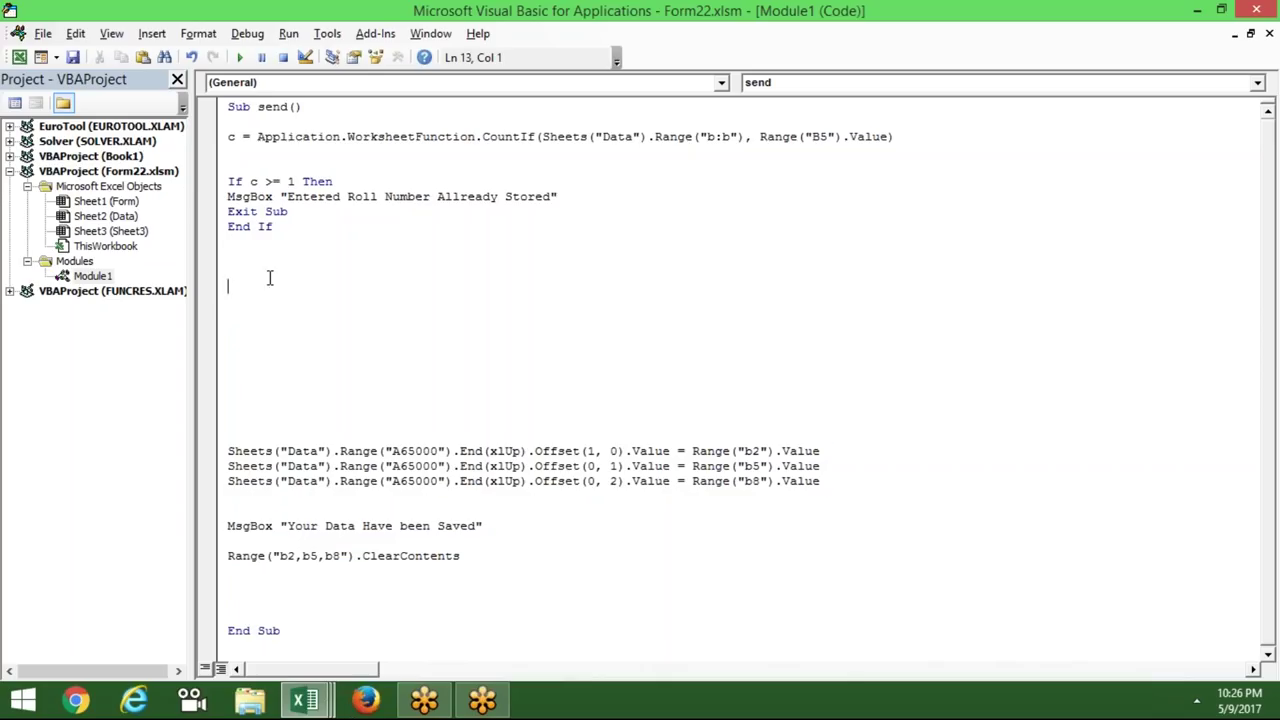
pyautogui.doubleClick(254, 181)
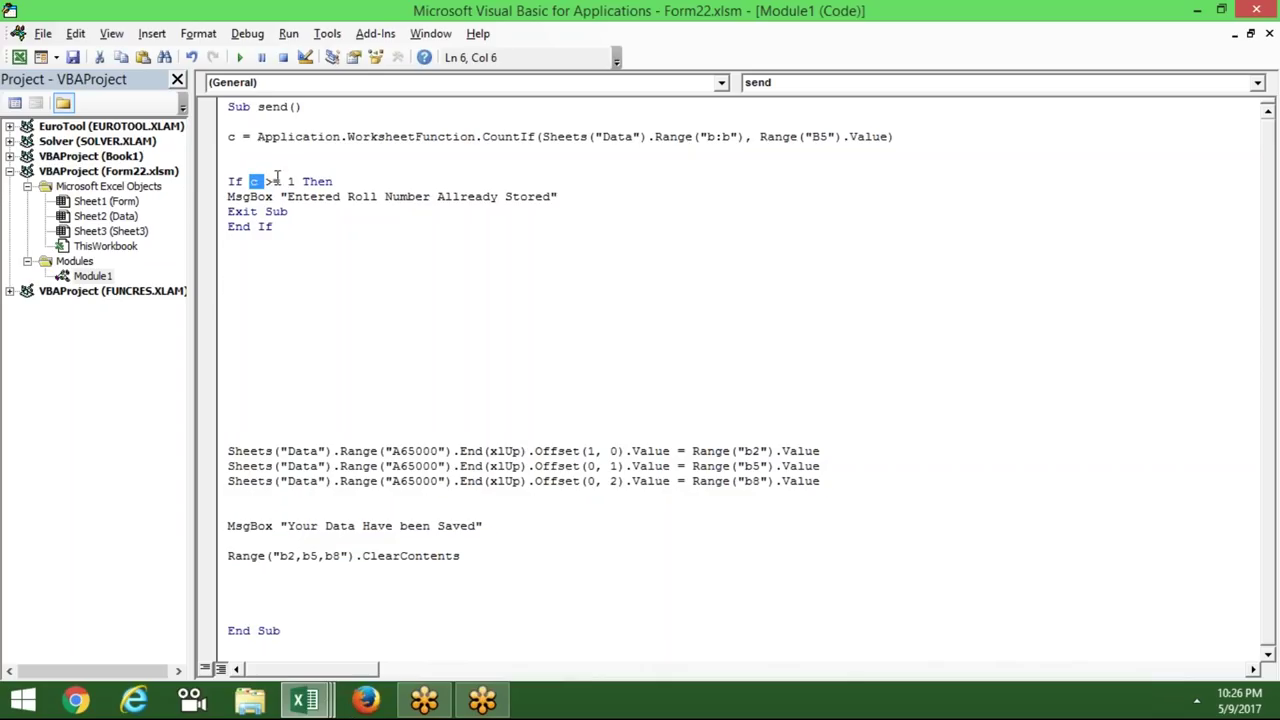
pyautogui.click(219, 197)
pyautogui.moveTo(226, 211); pyautogui.dragTo(300, 213)
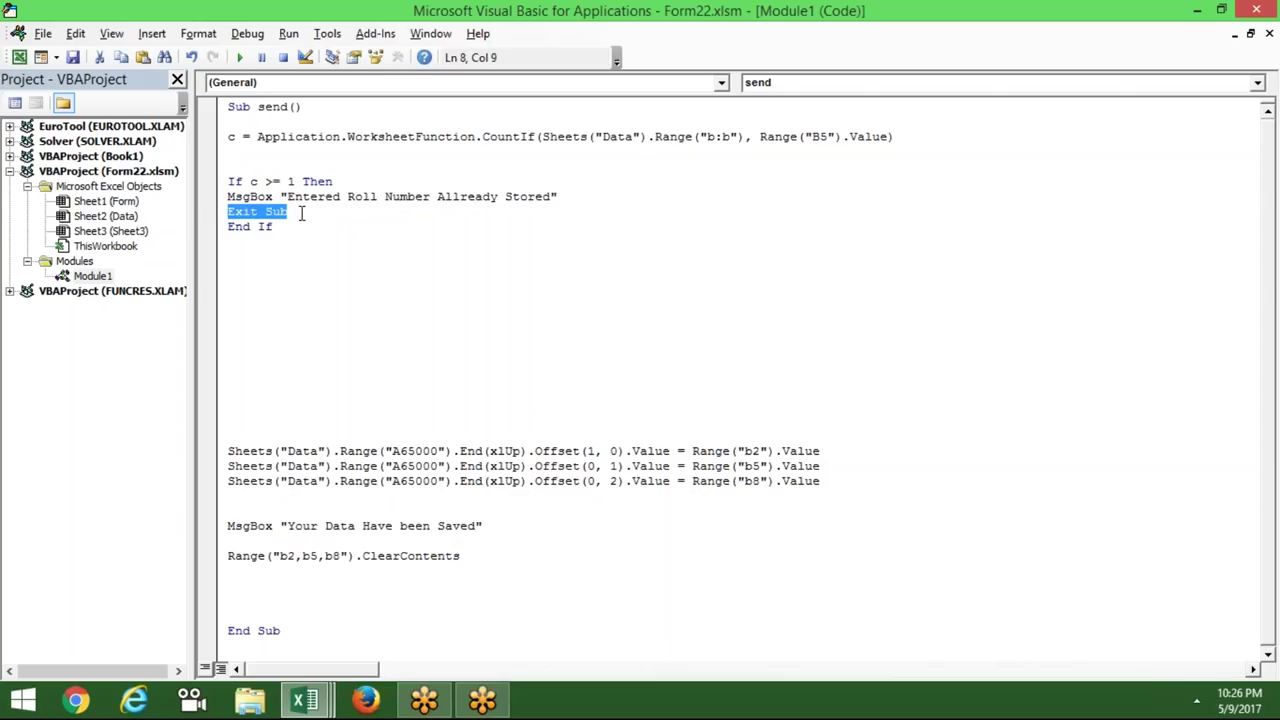
pyautogui.moveTo(266, 271); pyautogui.dragTo(302, 573)
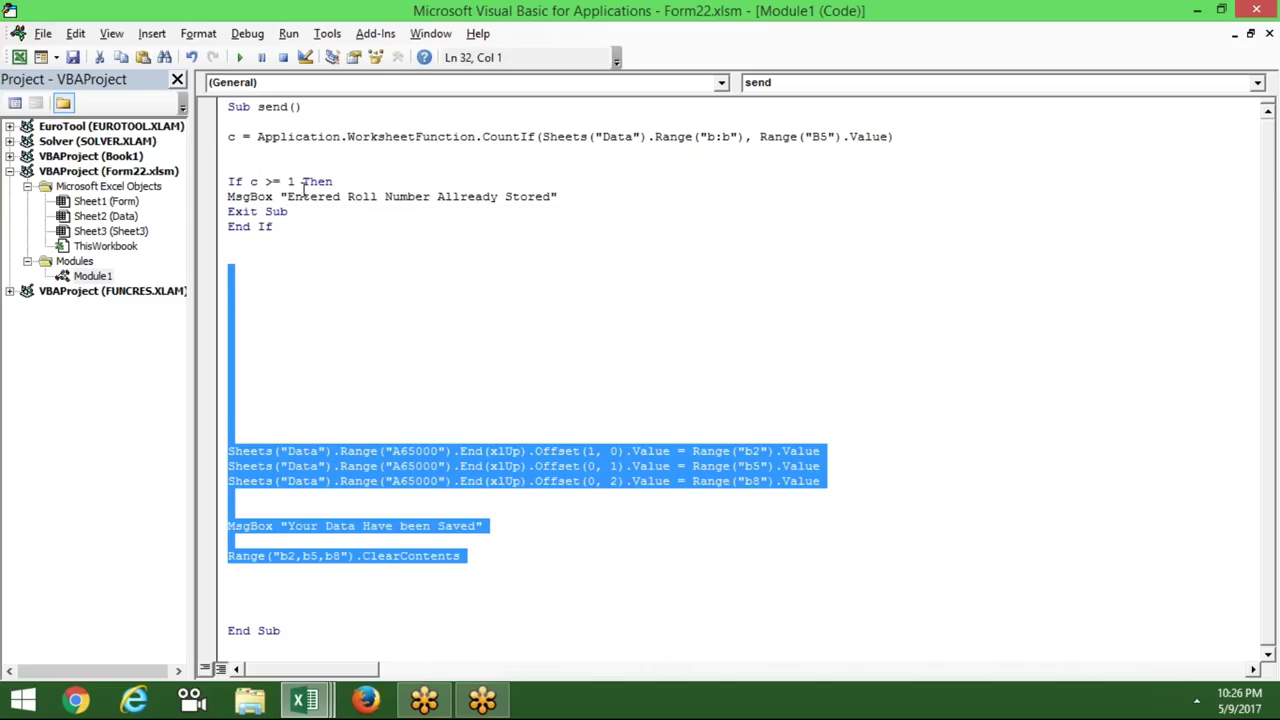
pyautogui.moveTo(295, 182); pyautogui.dragTo(250, 182)
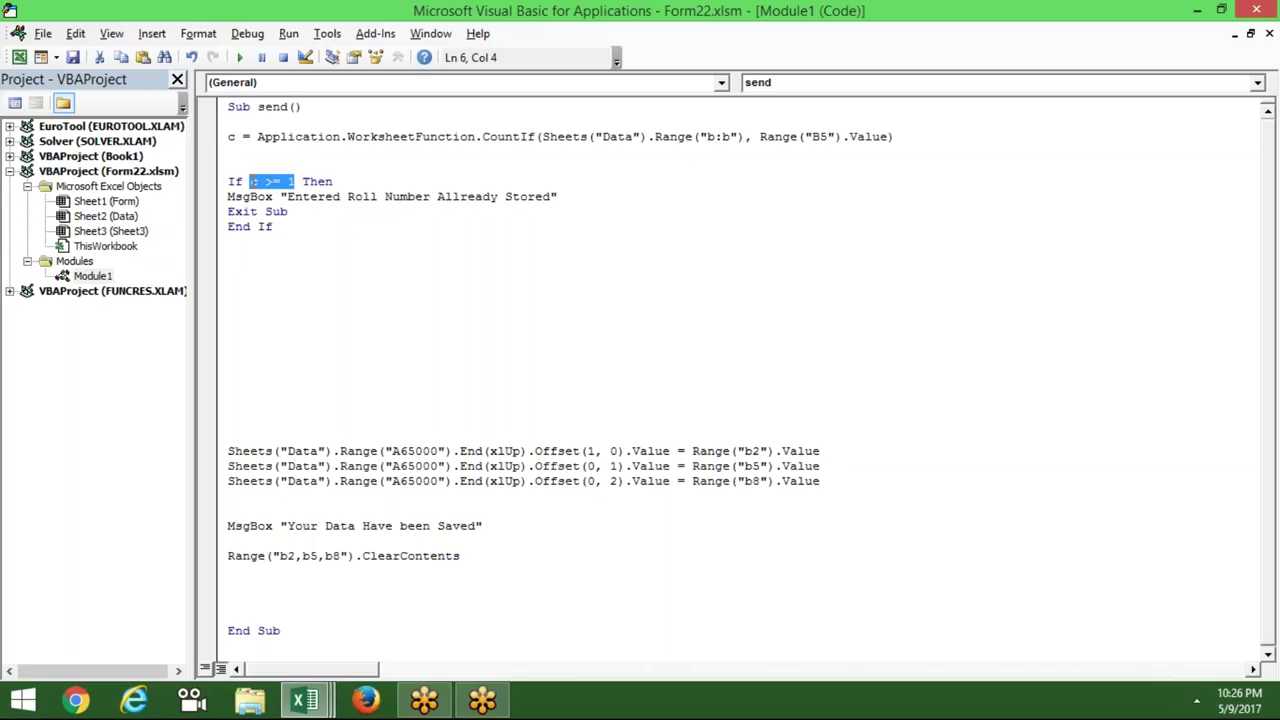
pyautogui.click(240, 300)
pyautogui.click(228, 420)
pyautogui.moveTo(228, 420); pyautogui.dragTo(380, 571)
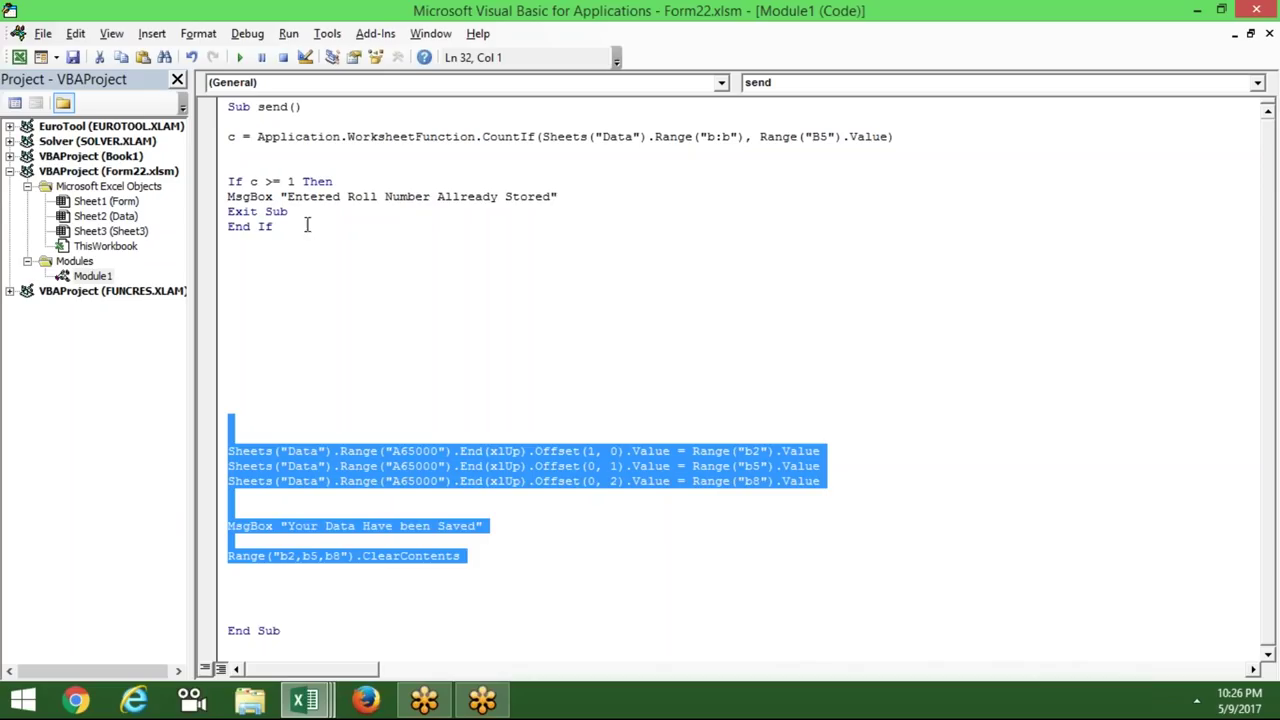
pyautogui.moveTo(288, 212); pyautogui.dragTo(228, 197)
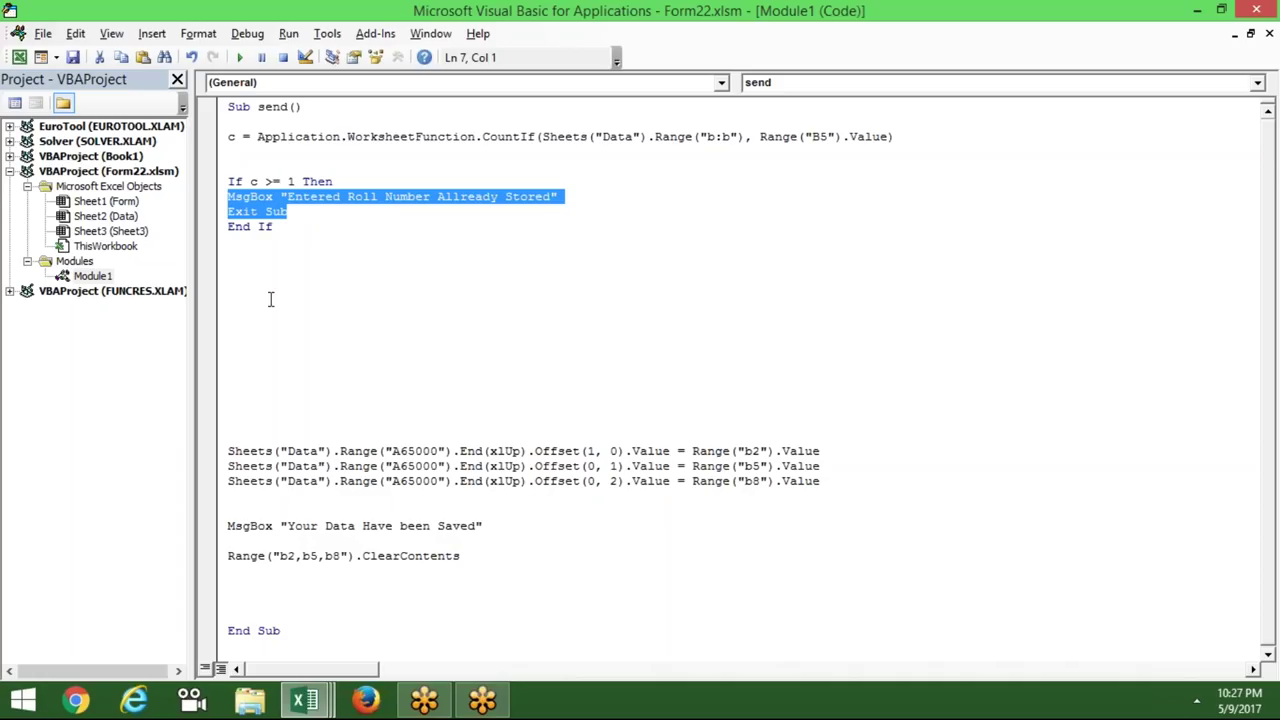
pyautogui.click(273, 182)
pyautogui.doubleClick(273, 182)
pyautogui.click(256, 211)
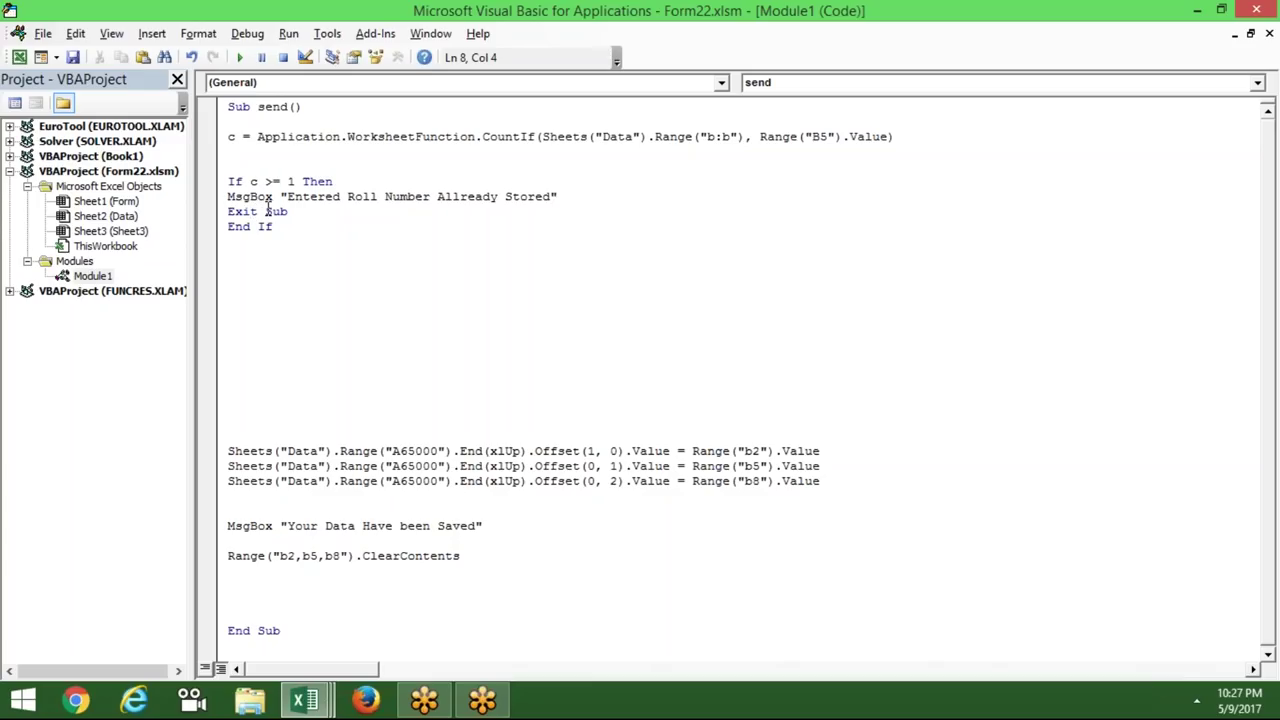
pyautogui.moveTo(266, 211); pyautogui.dragTo(257, 265)
pyautogui.click(257, 265)
pyautogui.moveTo(305, 700)
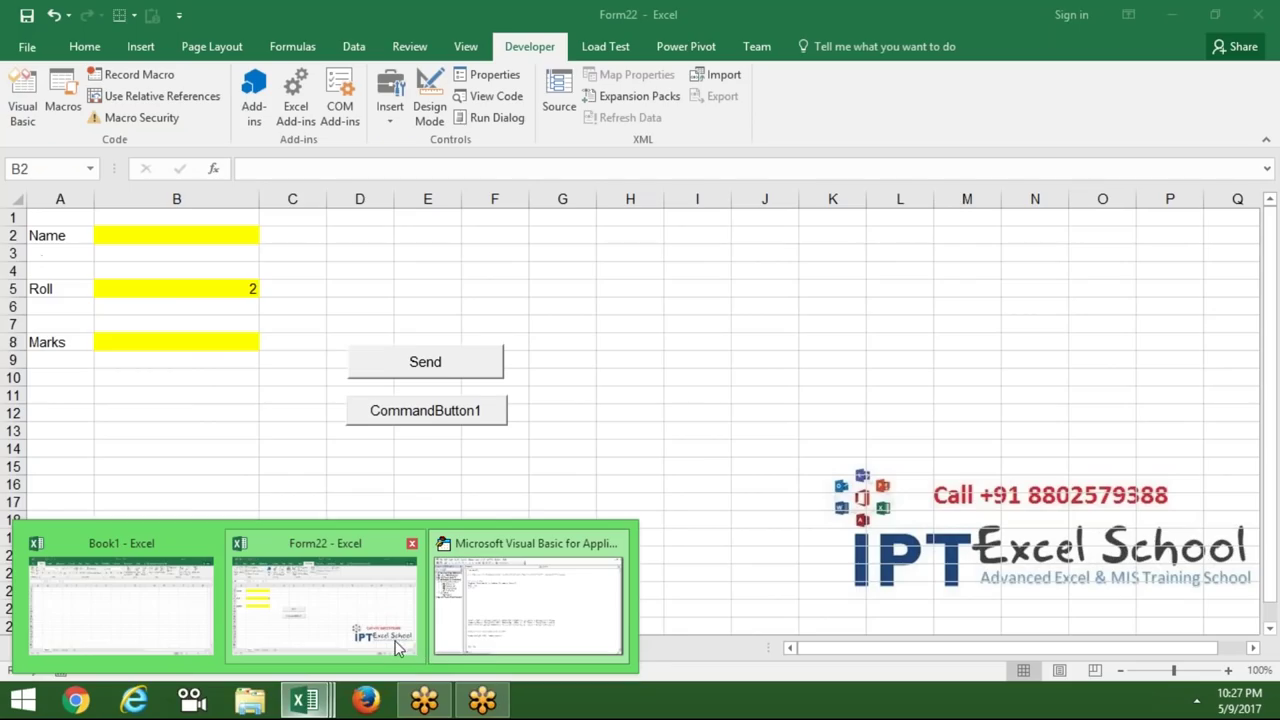
# Step: Enter a student name and marks 66 on the form, send it, and dismiss the duplicate-roll warning
pyautogui.click(395, 648)
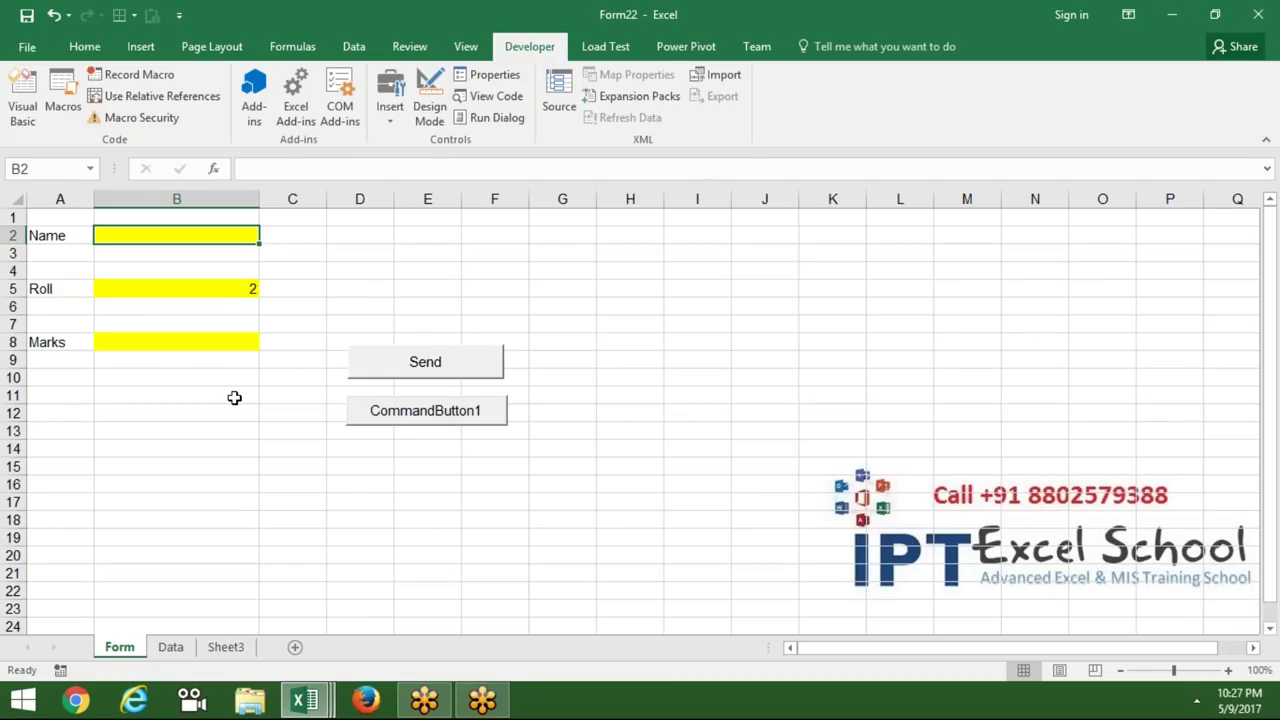
pyautogui.write('Puja')
pyautogui.click(217, 344)
pyautogui.write('66')
pyautogui.press('Return')
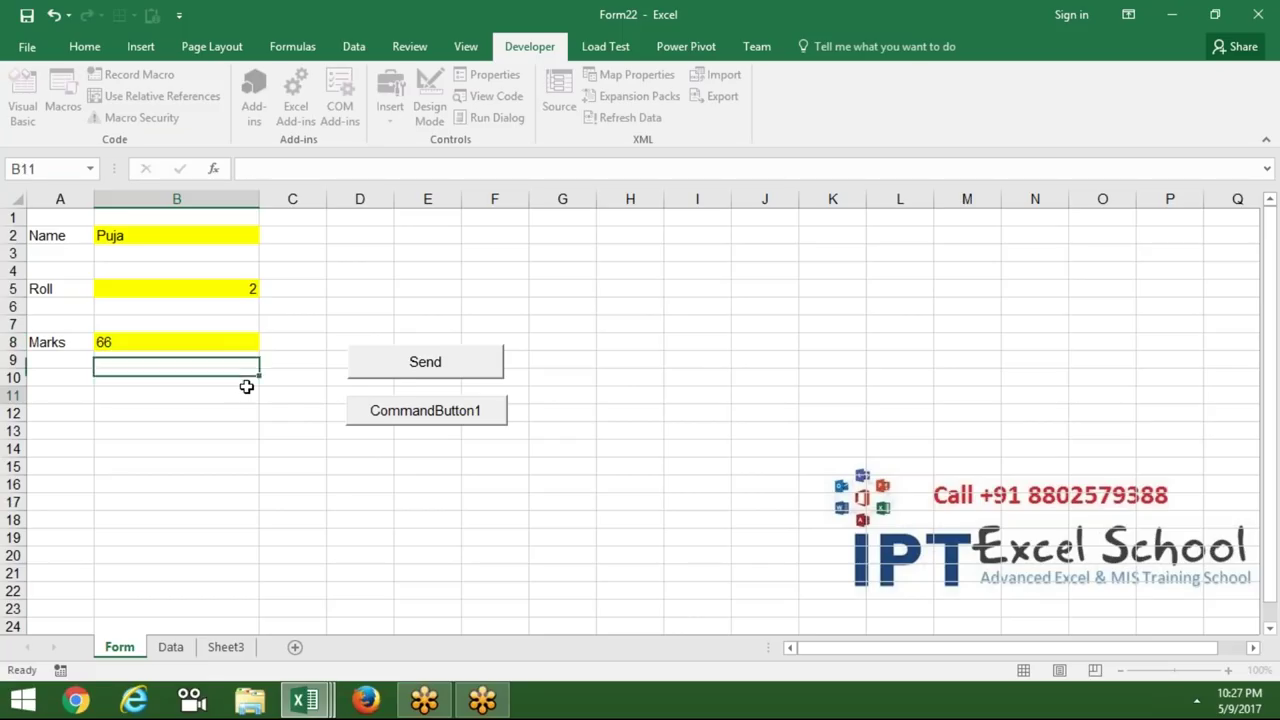
pyautogui.click(246, 388)
pyautogui.click(400, 366)
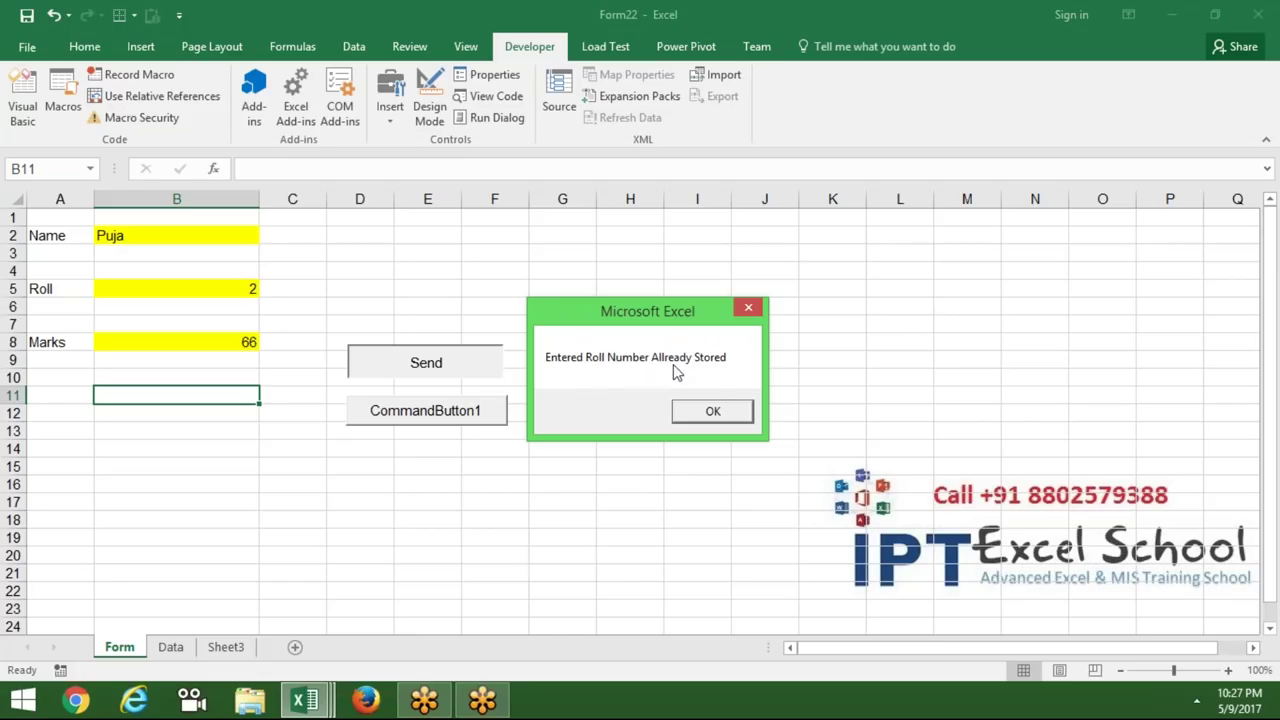
pyautogui.click(712, 412)
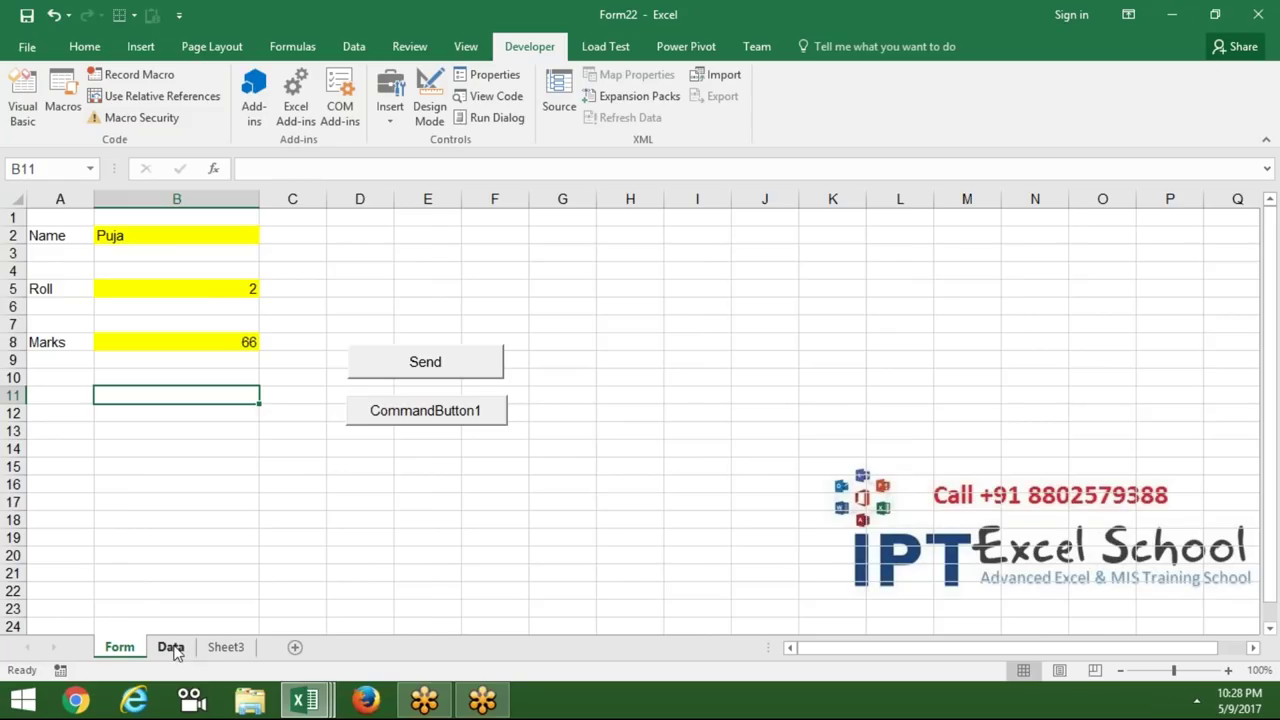
# Step: Clear row 4 of the Data sheet and return to the Form sheet
pyautogui.click(171, 648)
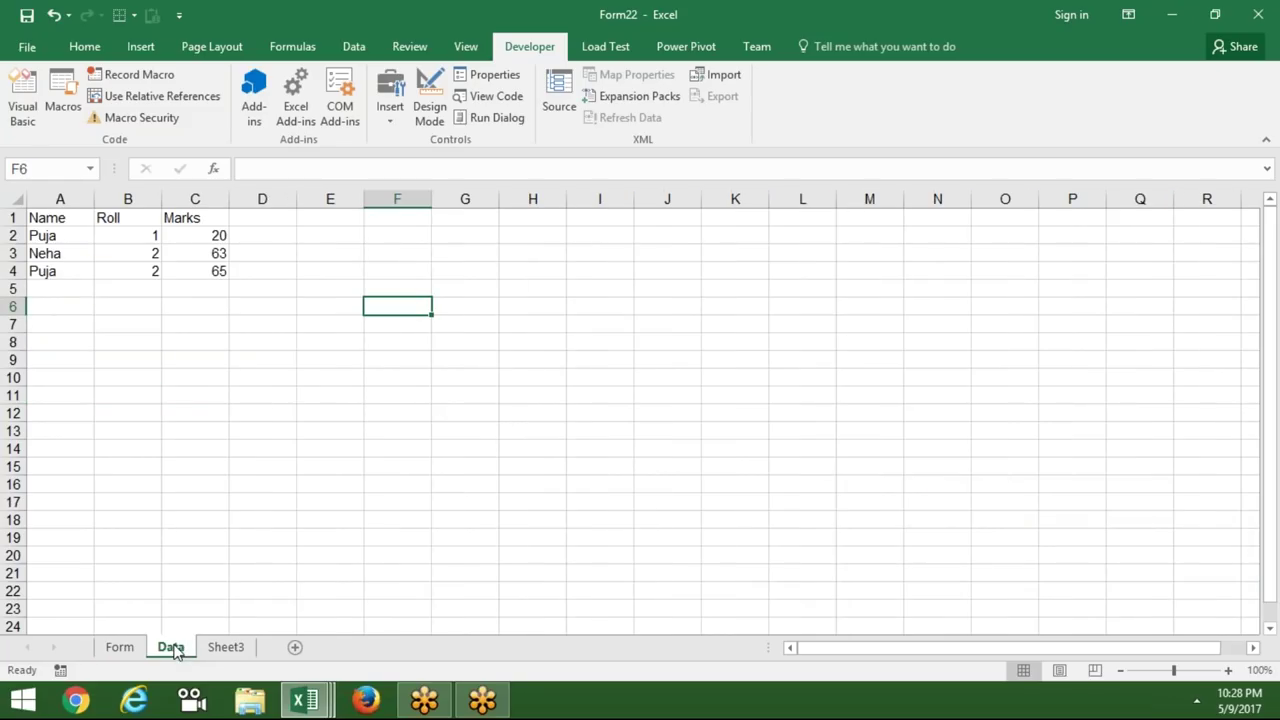
pyautogui.click(13, 271)
pyautogui.press('Delete')
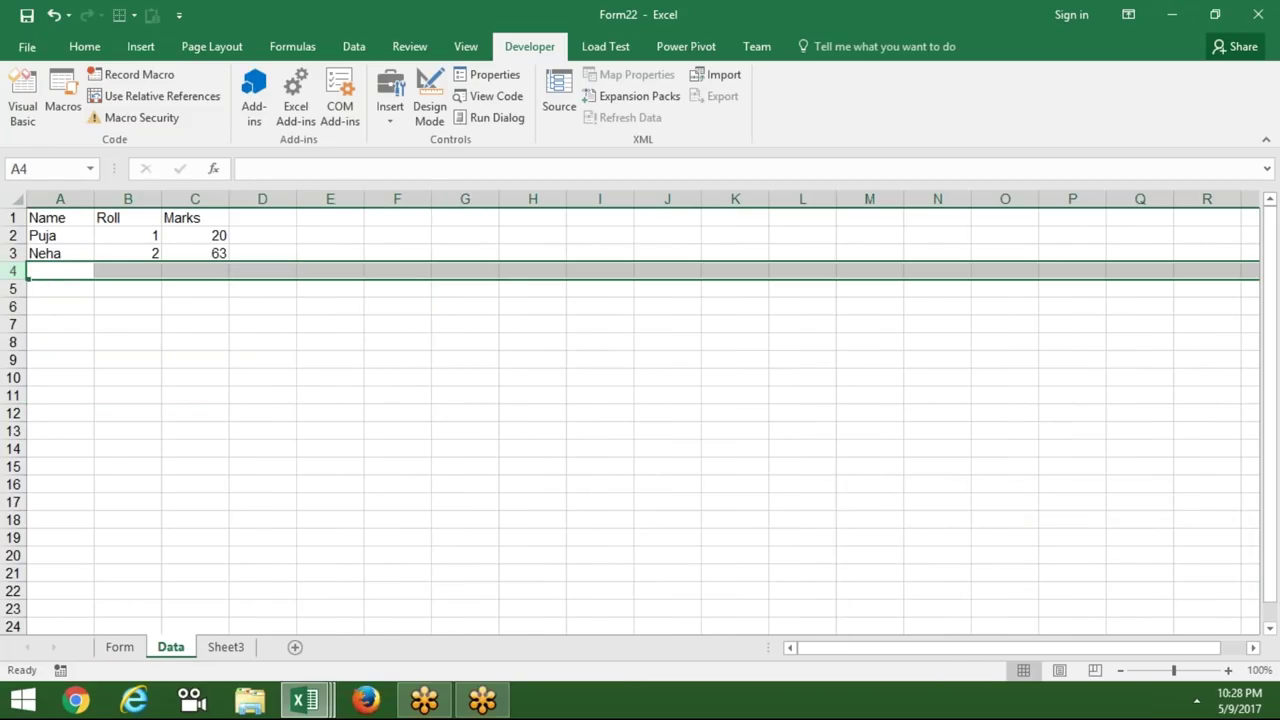
pyautogui.click(120, 648)
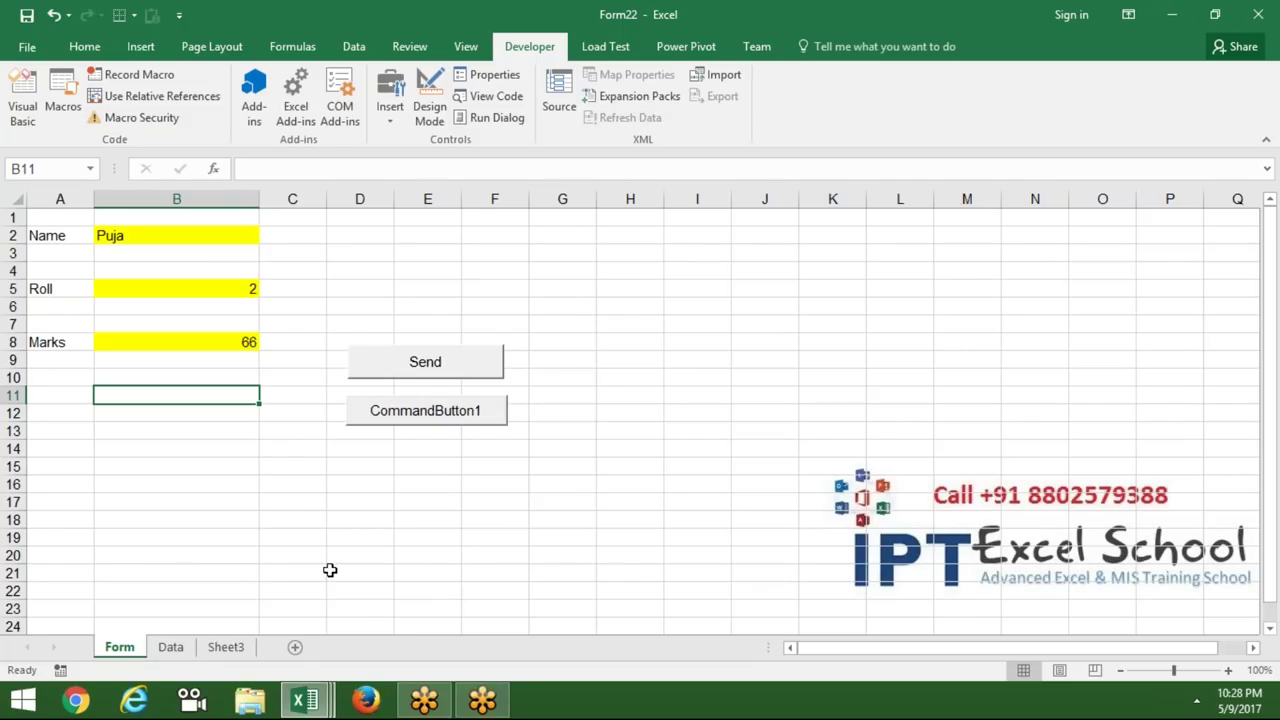
# Step: Edit the name in B2, set roll 3 in B5, send the form and acknowledge the saved message
pyautogui.click(202, 235)
pyautogui.doubleClick(202, 235)
pyautogui.write('y')
pyautogui.press('BackSpace')
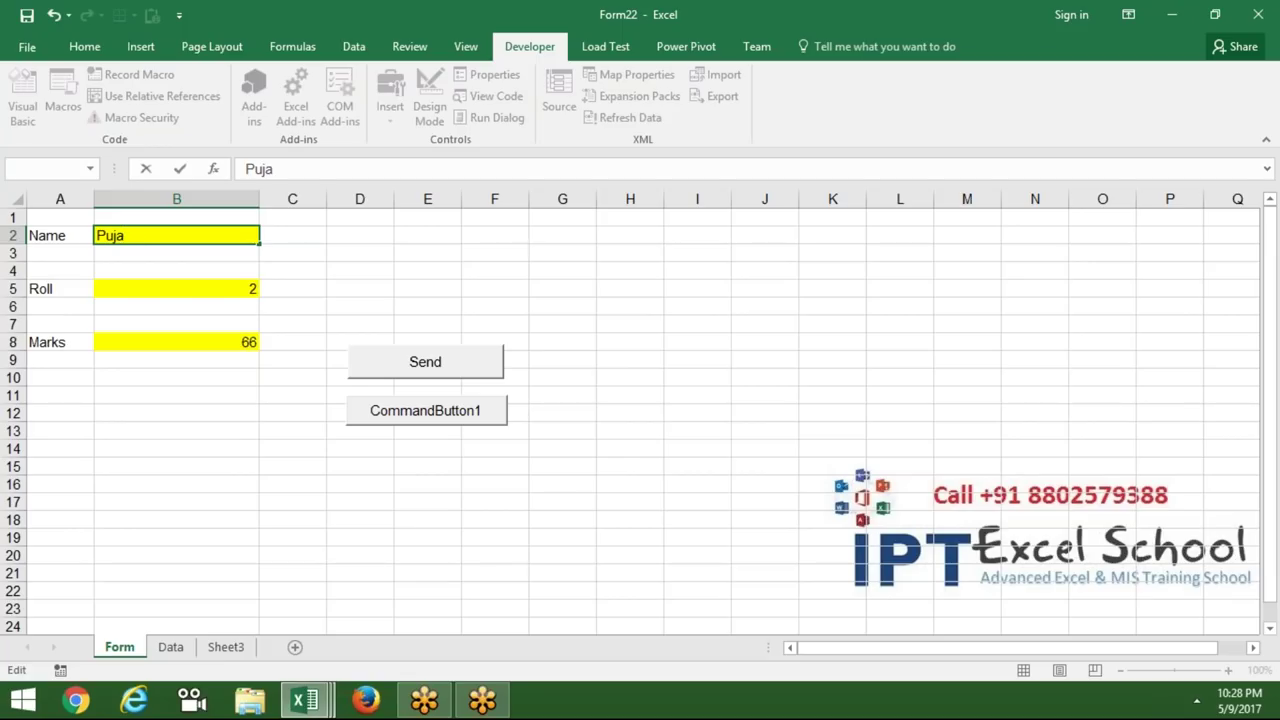
pyautogui.write('ra')
pyautogui.click(237, 289)
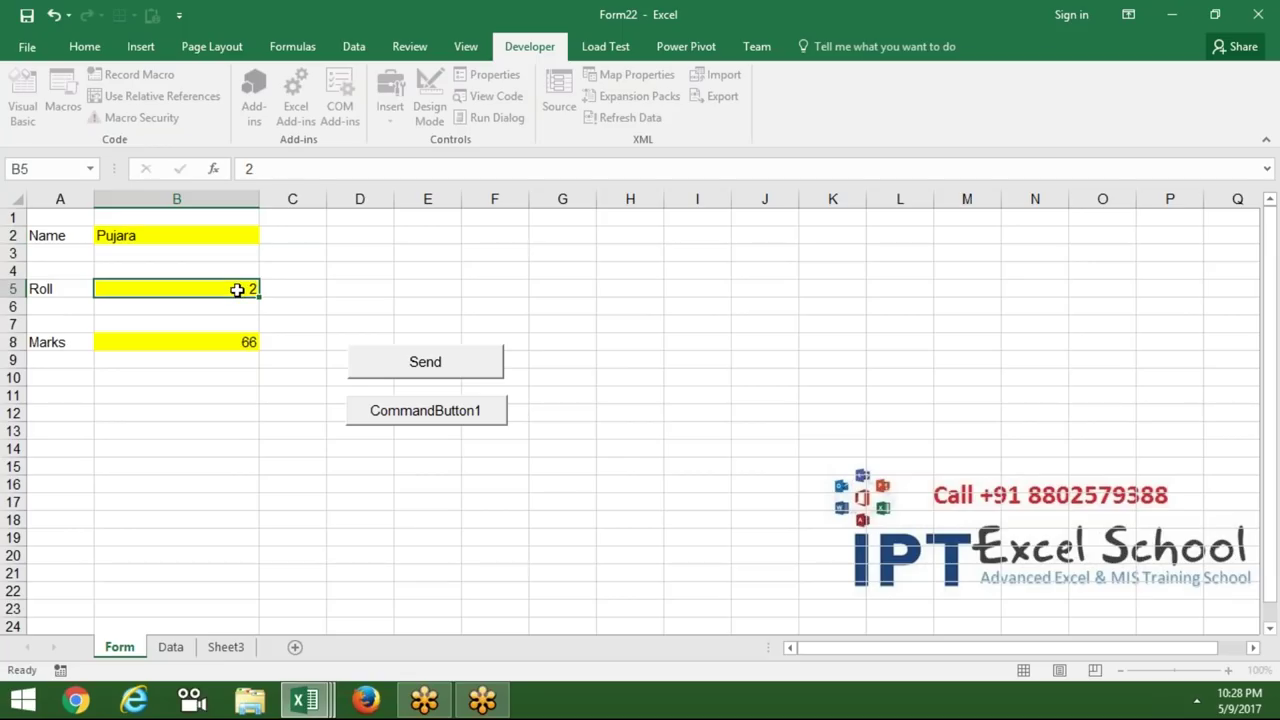
pyautogui.click(360, 500)
pyautogui.click(418, 370)
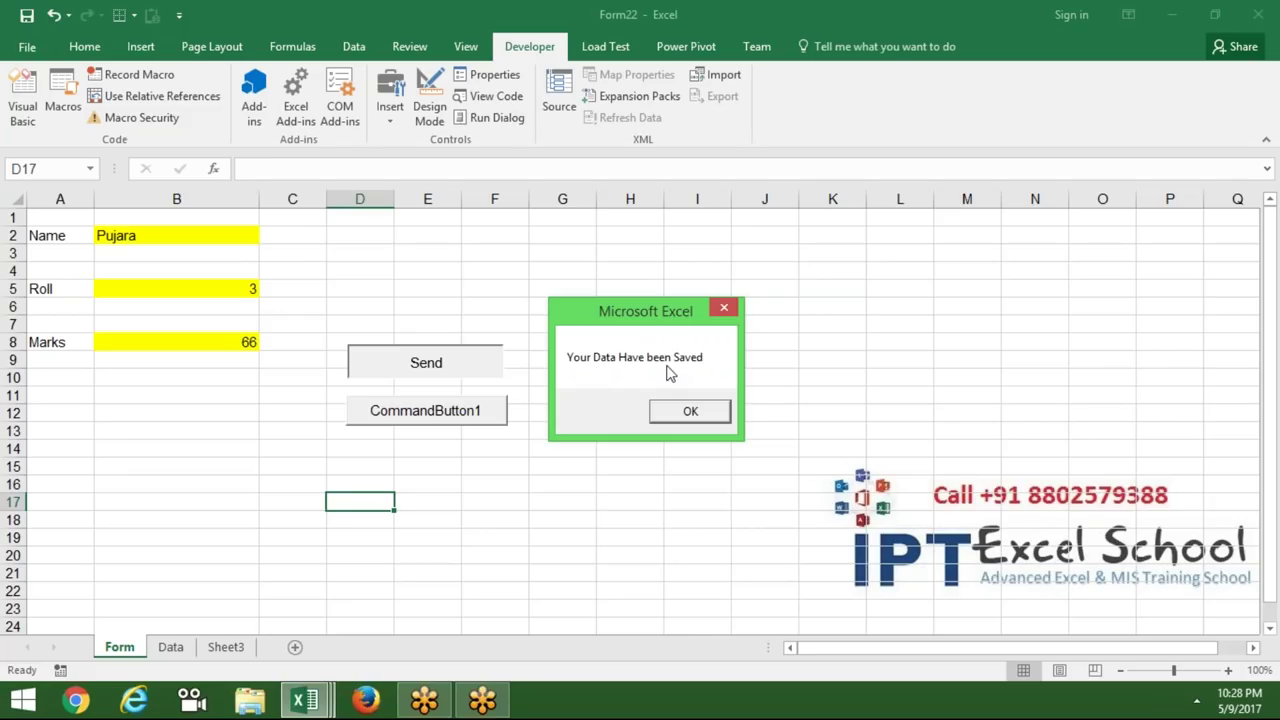
pyautogui.click(688, 411)
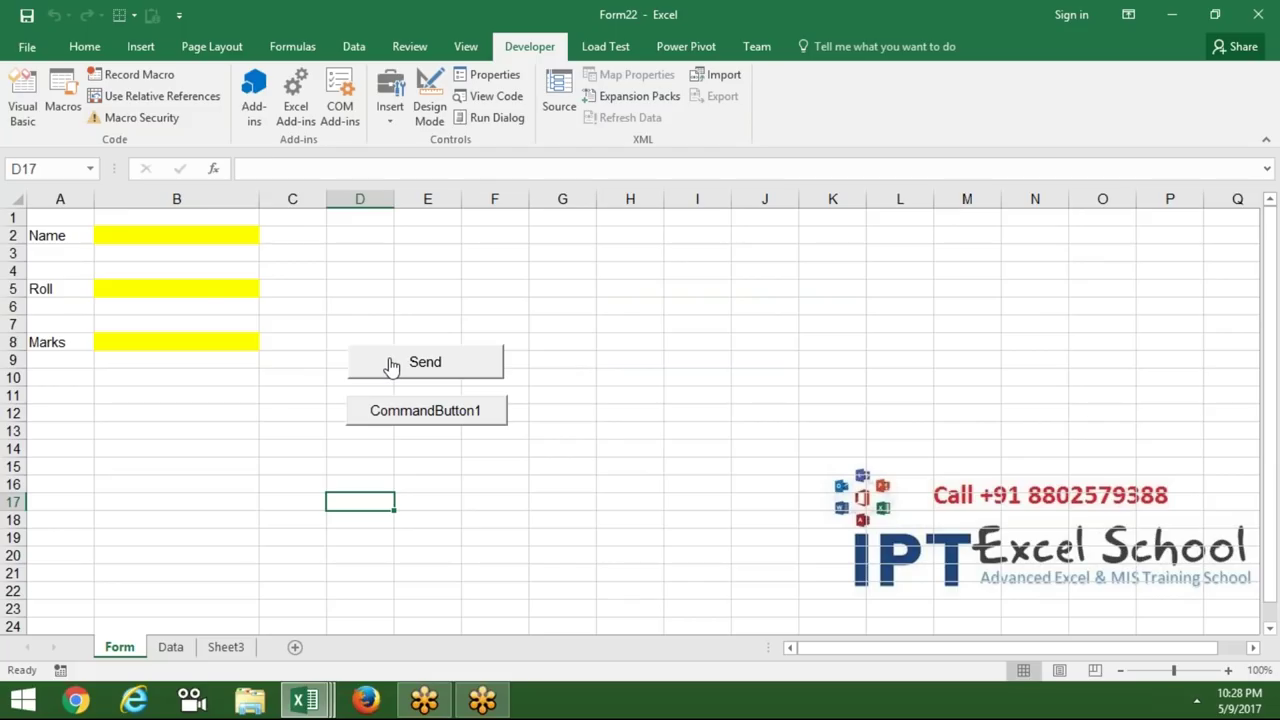
# Step: Check the new record on the Data sheet and enter 'sd' in cell D15
pyautogui.click(176, 648)
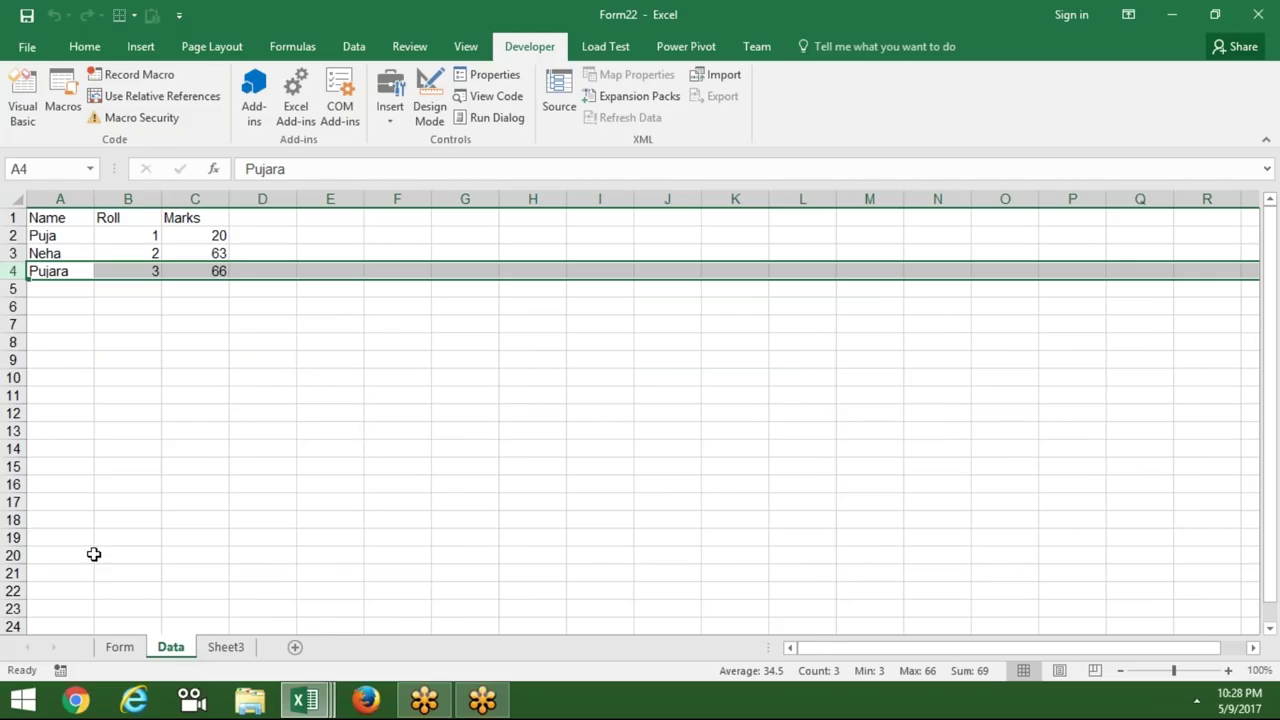
pyautogui.click(251, 465)
pyautogui.write('sd')
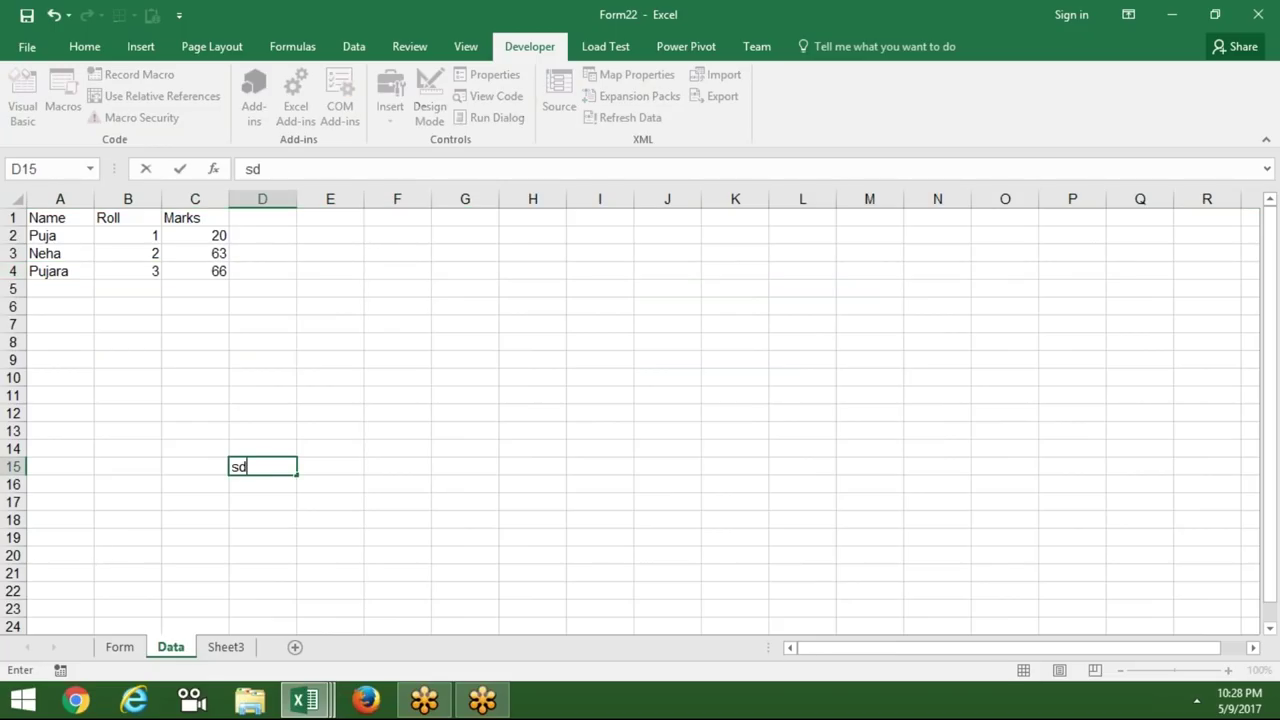
pyautogui.click(430, 393)
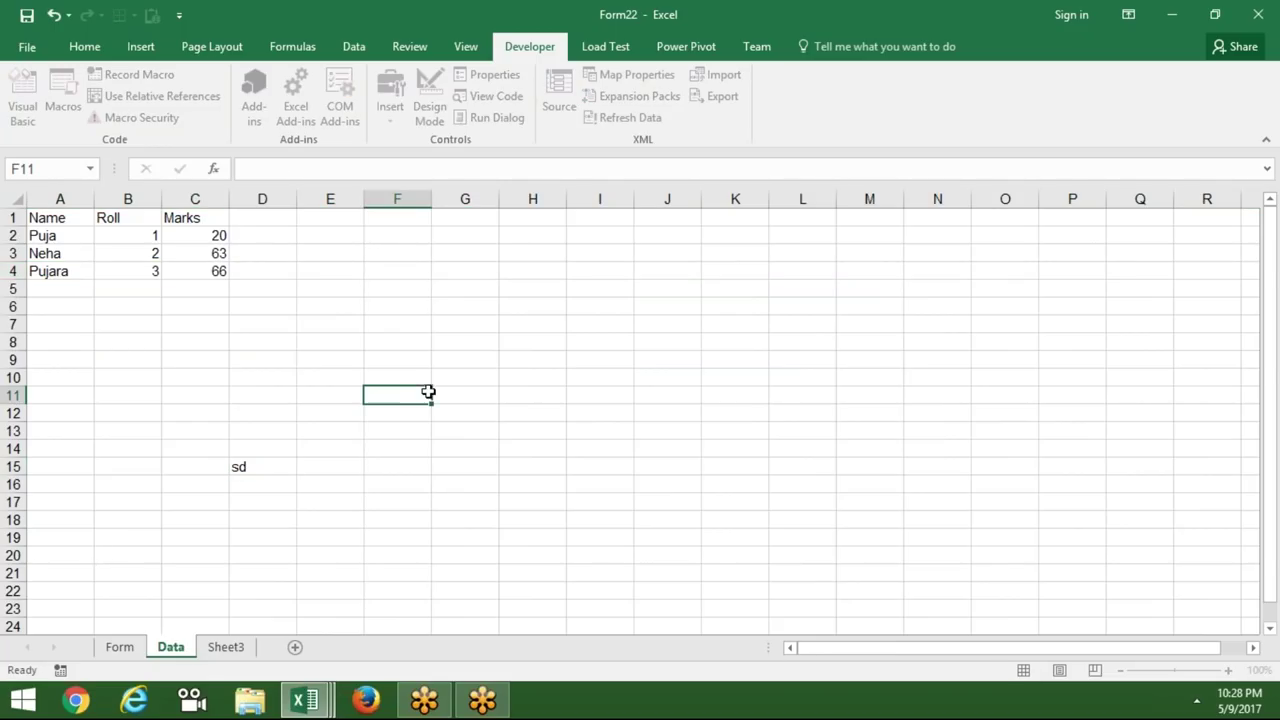
# Step: Cancel closing Form22.xlsm at the save prompt and return to the Form sheet
pyautogui.click(1258, 14)
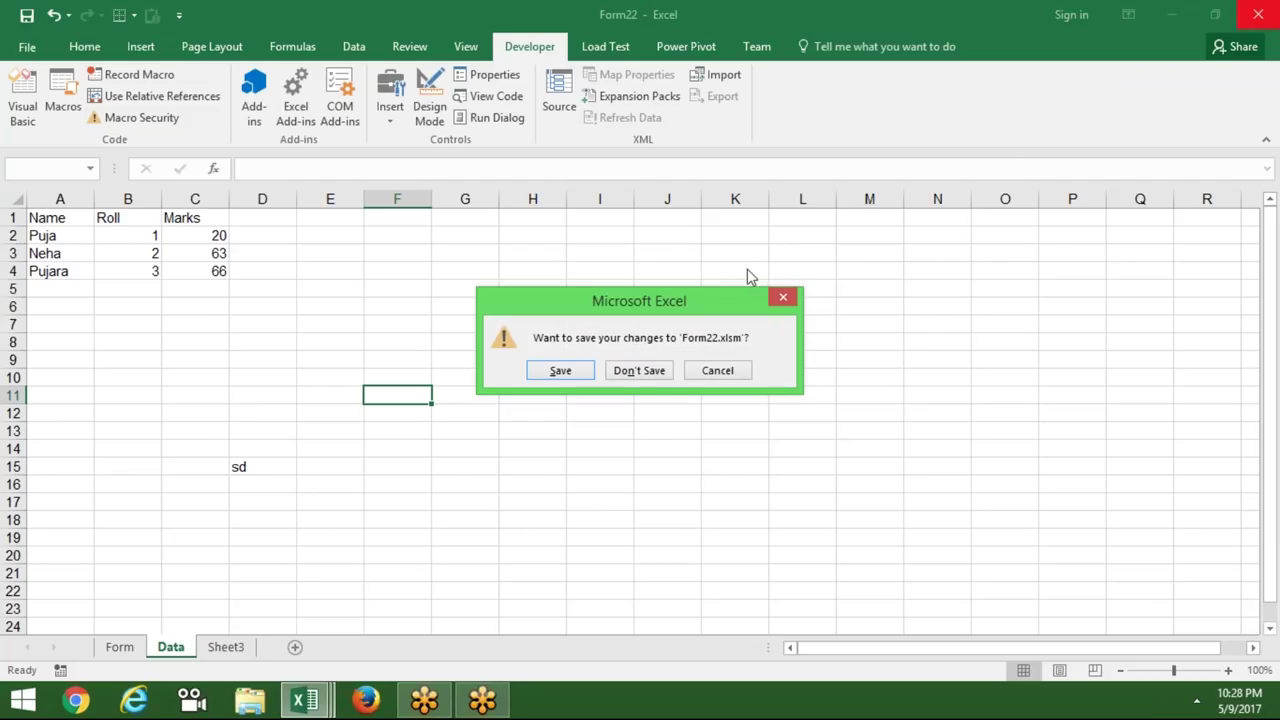
pyautogui.moveTo(633, 310); pyautogui.dragTo(483, 258)
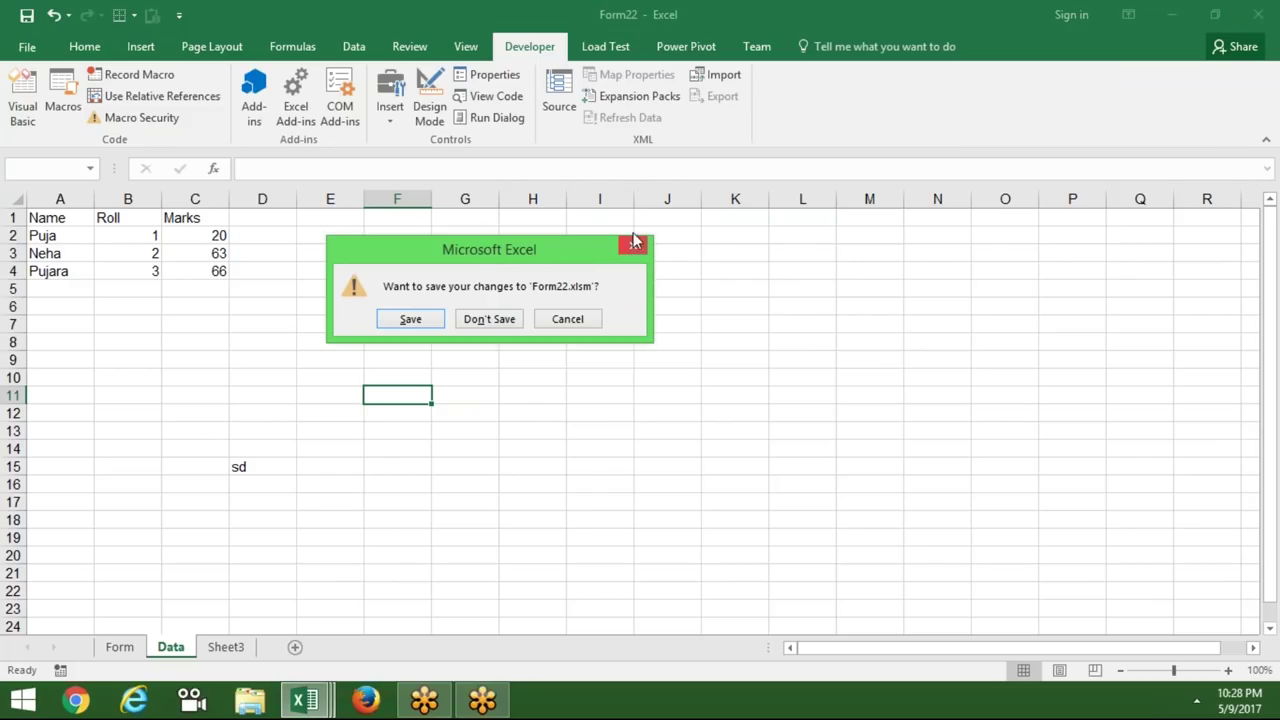
pyautogui.click(634, 247)
pyautogui.click(238, 464)
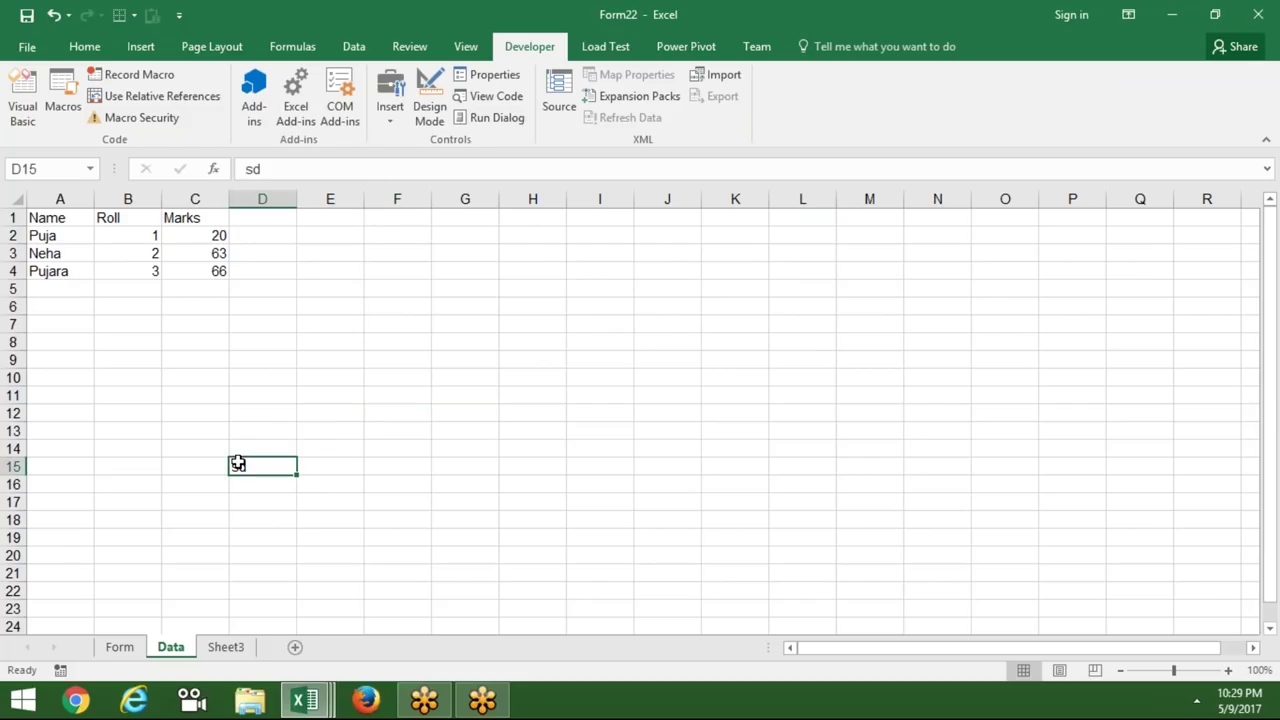
pyautogui.click(121, 648)
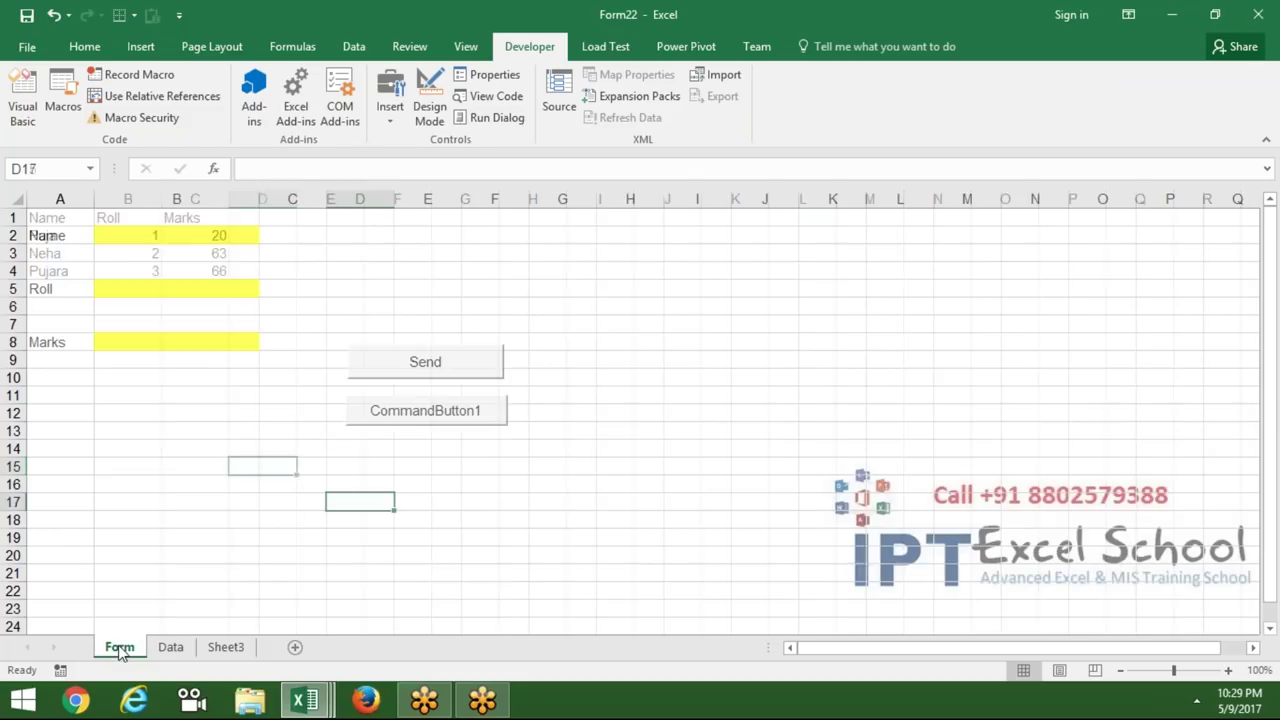
# Step: In the VBA editor, start an m = MsgBox("Do You want Saved ?", …) line in the send macro
pyautogui.click(149, 438)
pyautogui.hotkey('alt', 'F11')
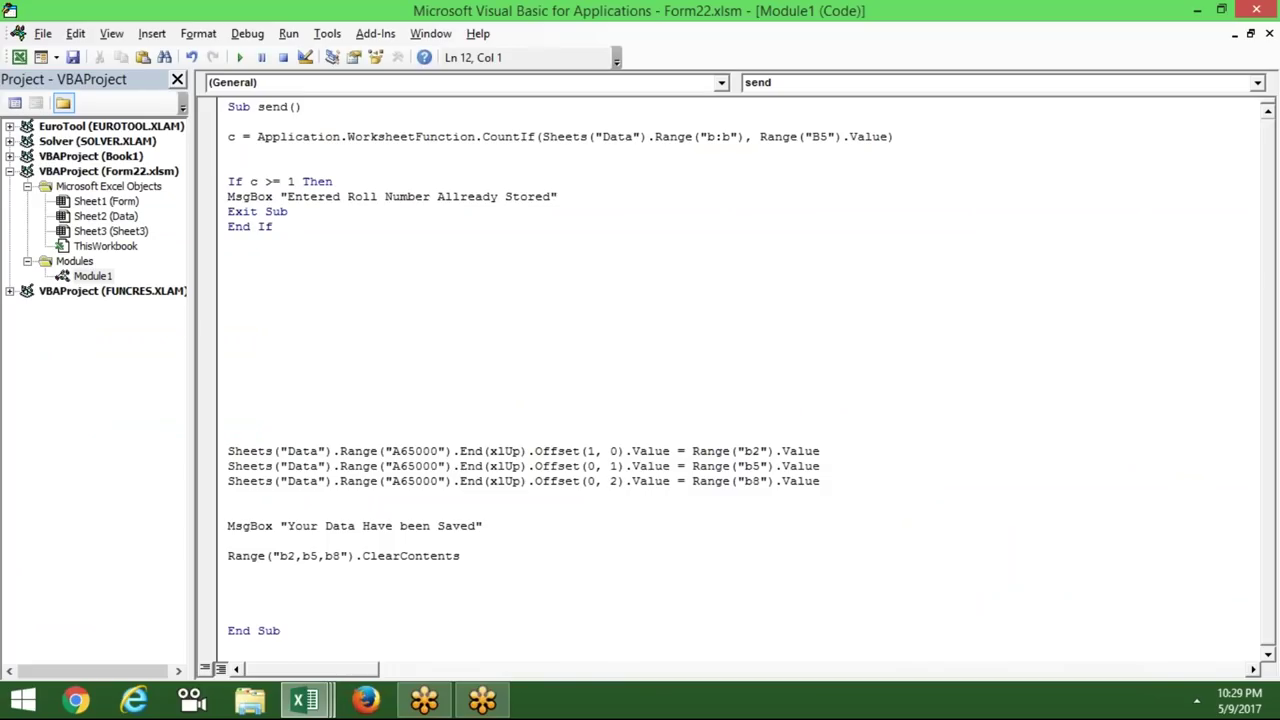
pyautogui.press('Return')
pyautogui.click(228, 270)
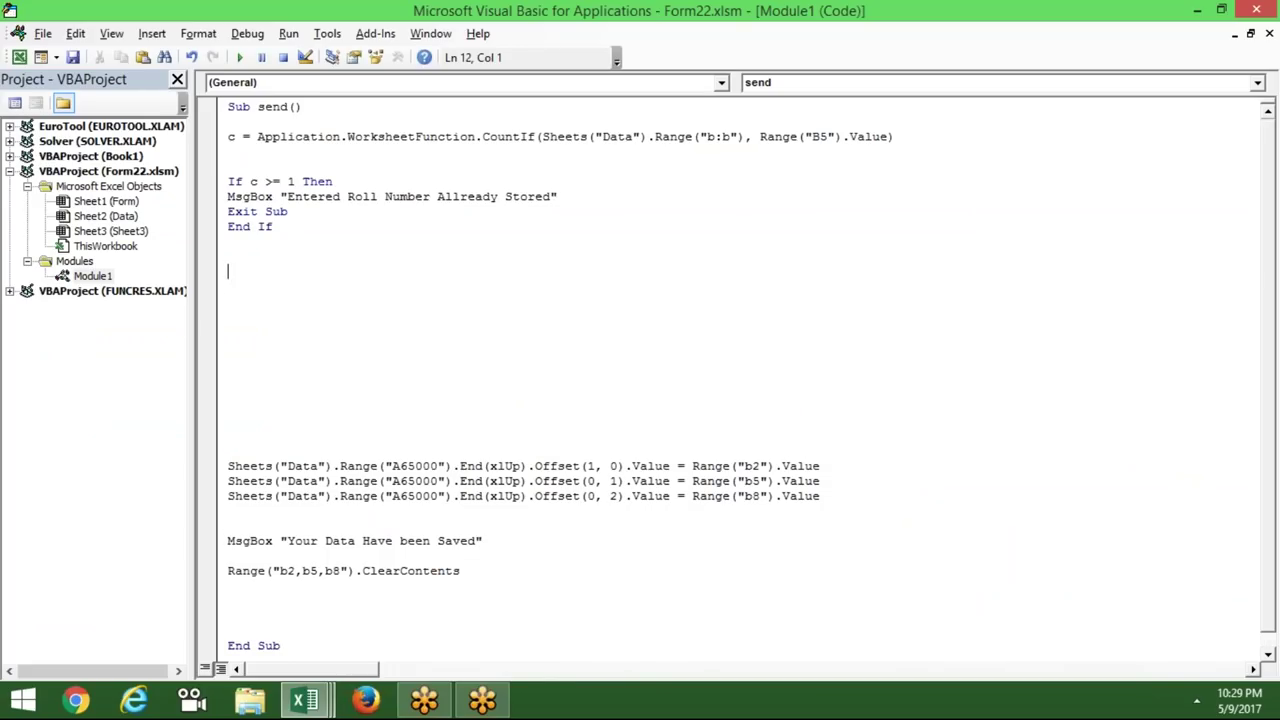
pyautogui.write('m=msgbox')
pyautogui.write('(')
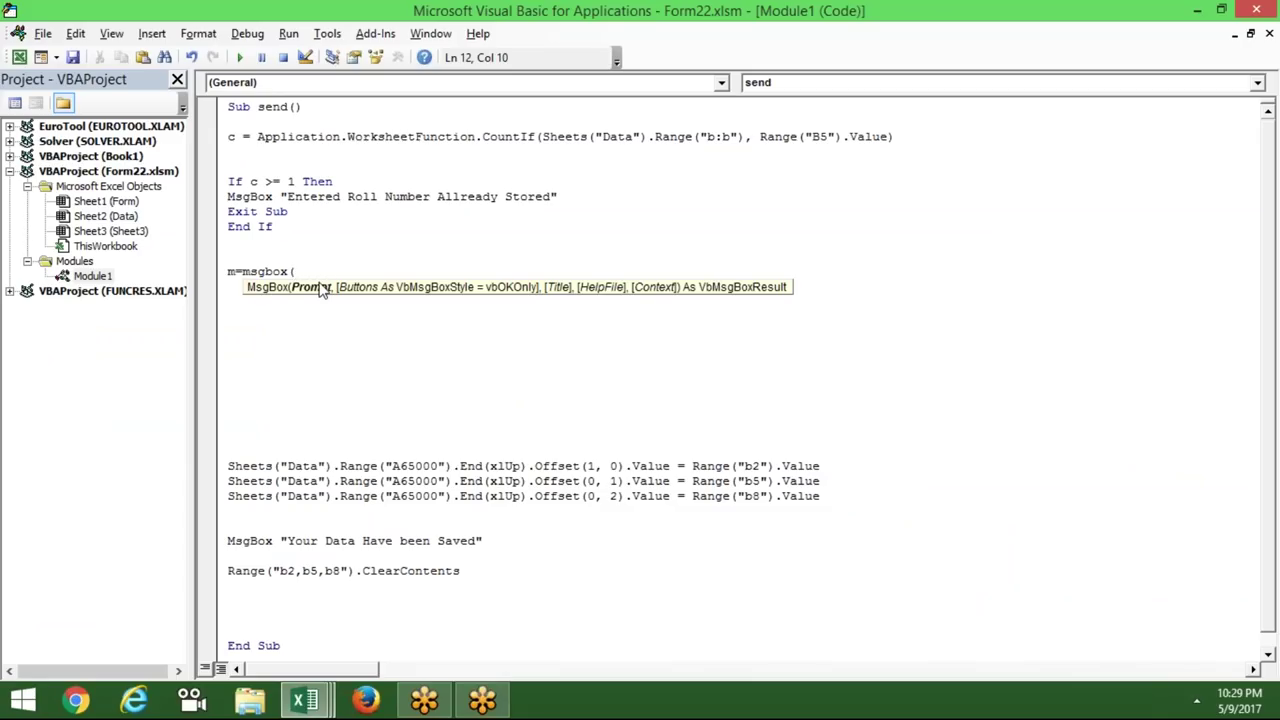
pyautogui.write('"Do You want Saved ?')
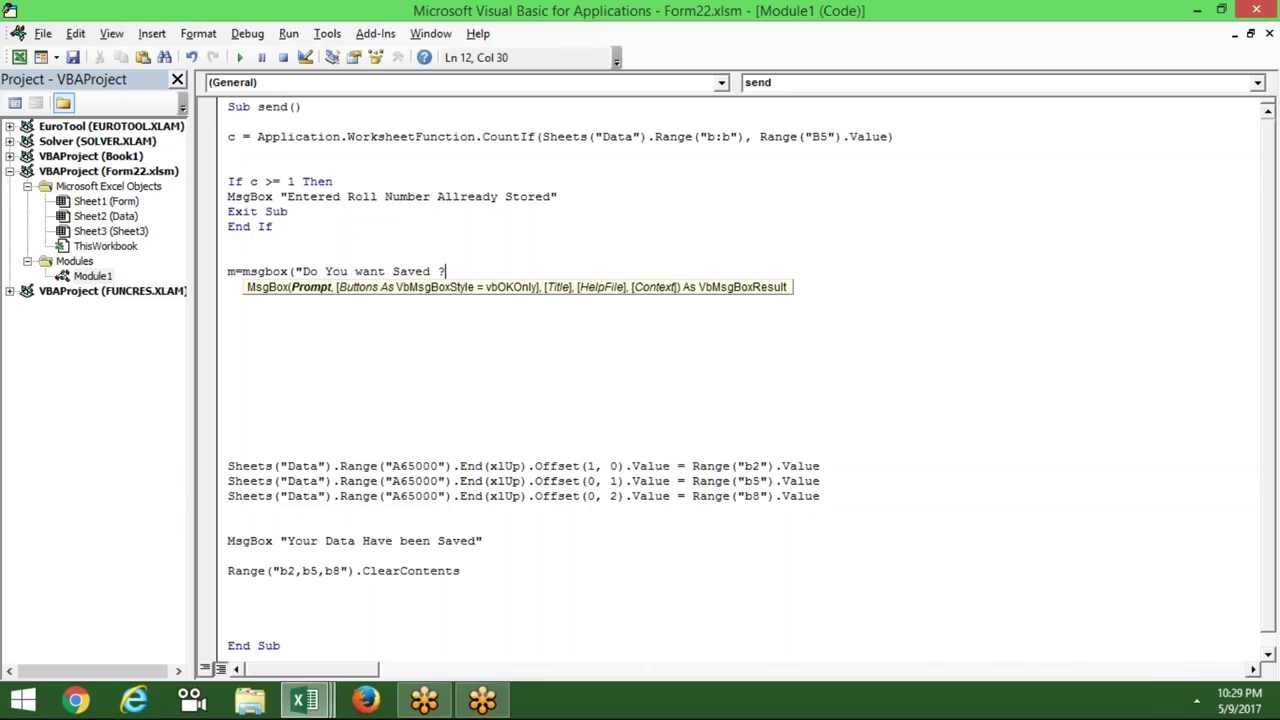
pyautogui.write('",')
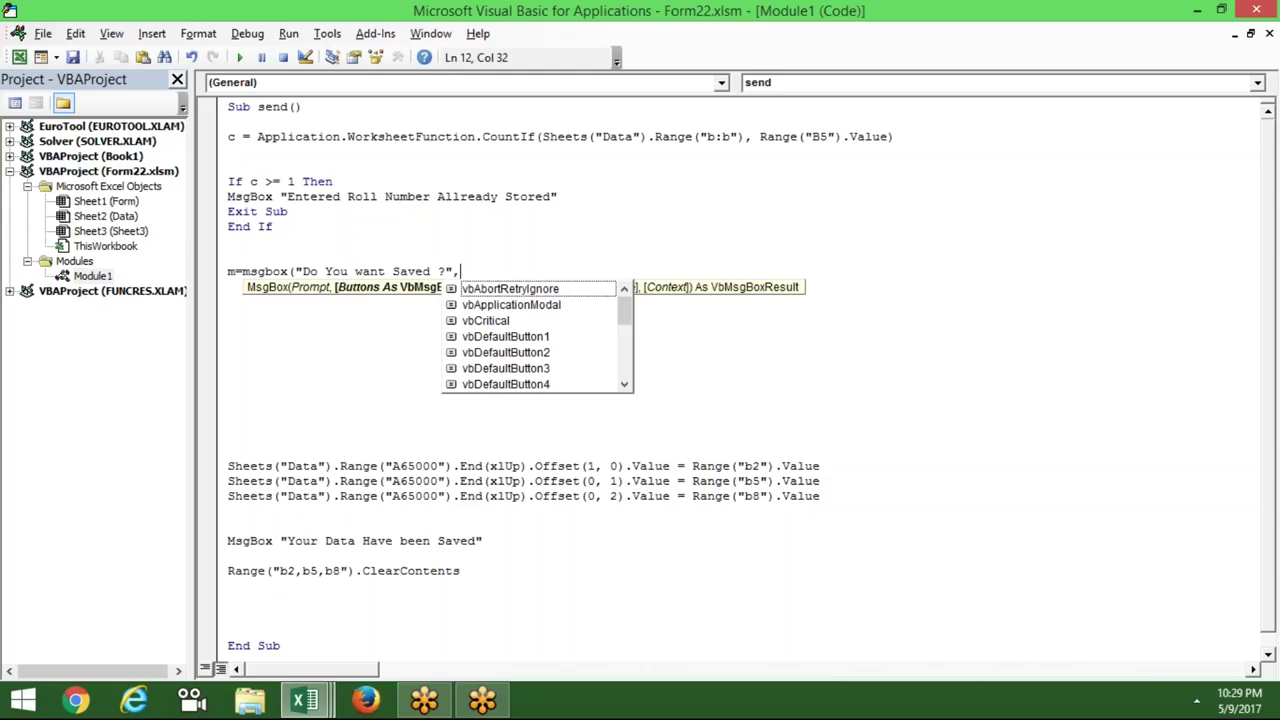
# Step: Complete the MsgBox with vbYesNo buttons and the title "Please Confirm"
pyautogui.press('Down')
pyautogui.press('Down')
pyautogui.press('Down')
pyautogui.press('Down')
pyautogui.press('Down')
pyautogui.press('Down')
pyautogui.press('Down')
pyautogui.press('Down')
pyautogui.press('Down')
pyautogui.press('Down')
pyautogui.press('Down')
pyautogui.press('Down')
pyautogui.press('Down')
pyautogui.press('Down')
pyautogui.press('Down')
pyautogui.press('Down')
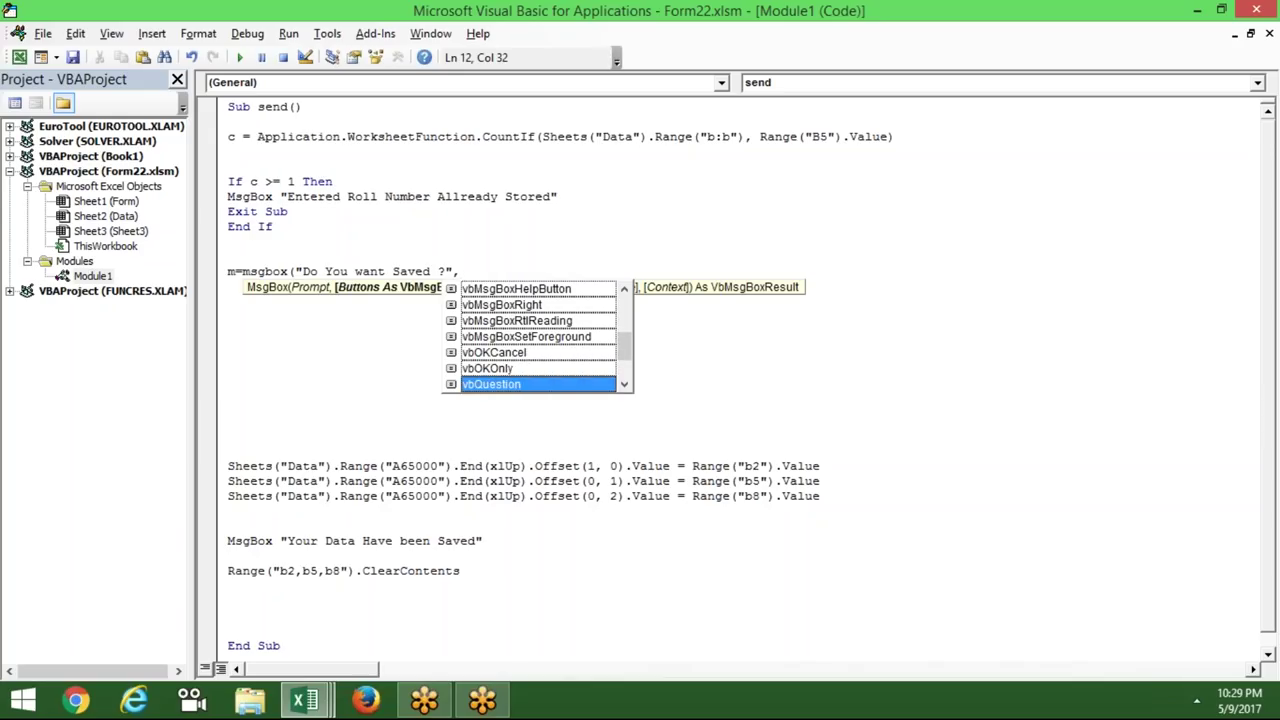
pyautogui.press('Up')
pyautogui.press('Up')
pyautogui.press('Down')
pyautogui.press('Down')
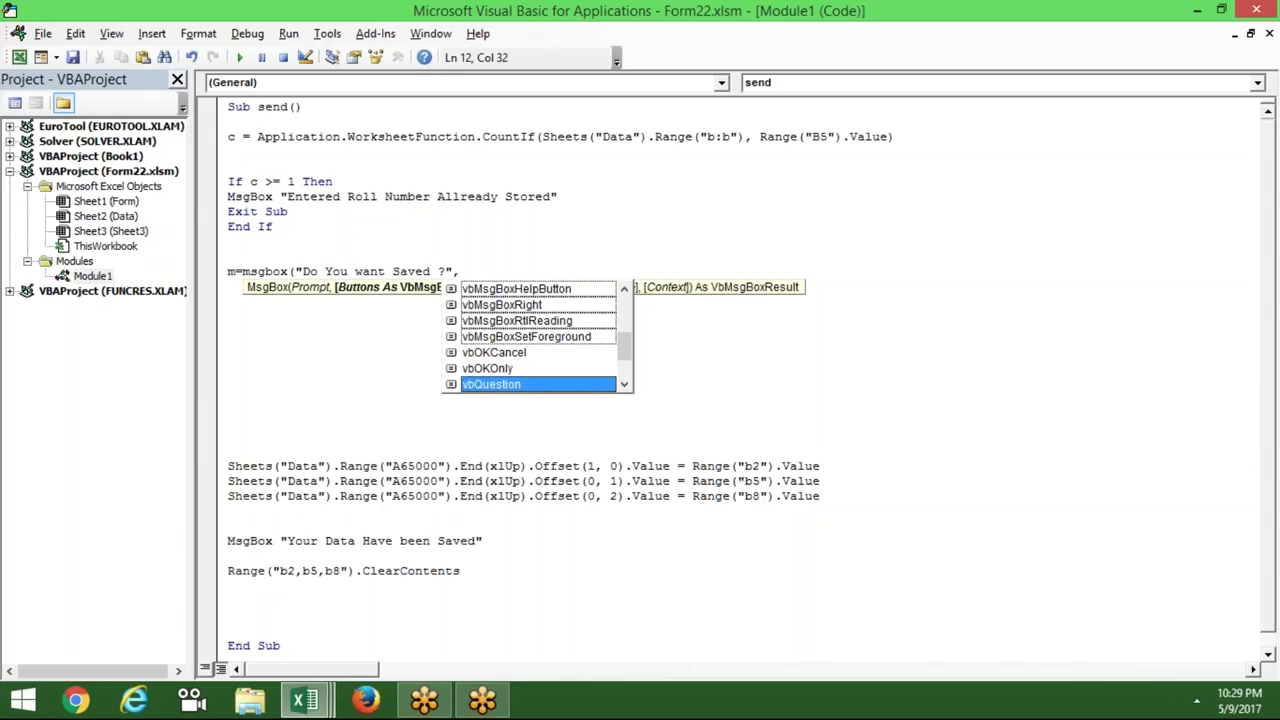
pyautogui.press('Down')
pyautogui.press('Down')
pyautogui.press('Down')
pyautogui.press('Down')
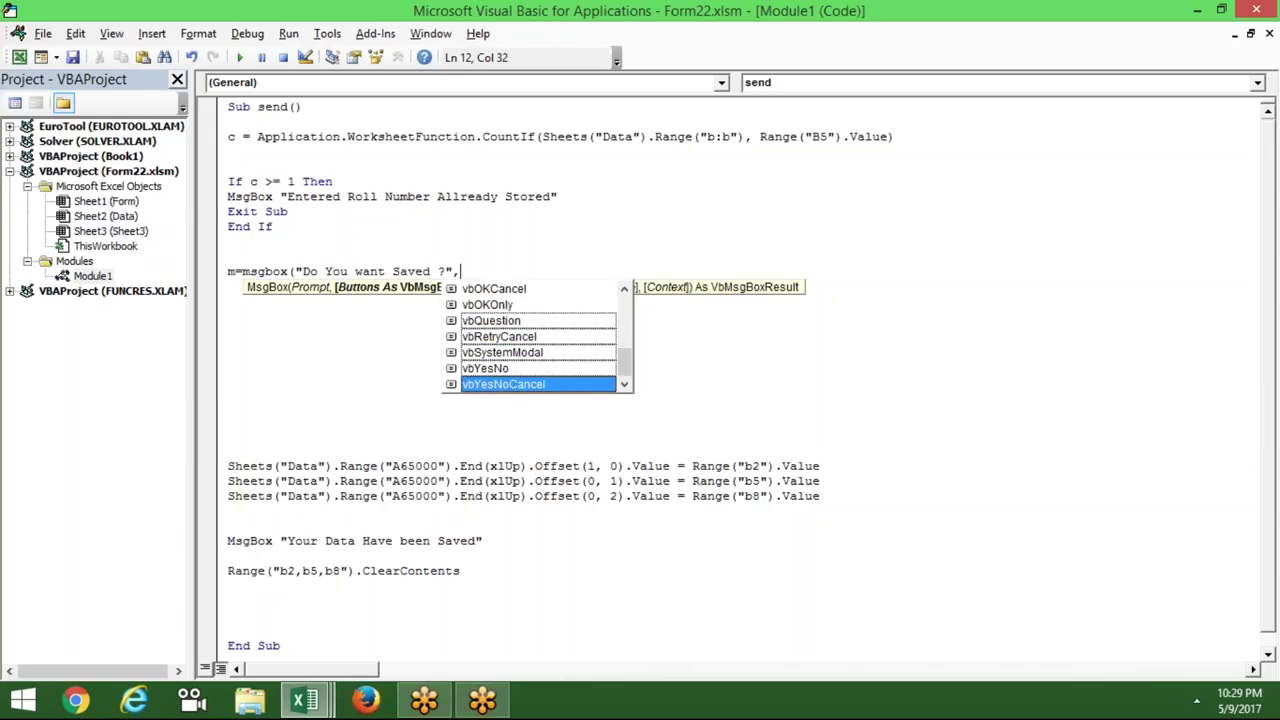
pyautogui.press('Up')
pyautogui.press('Down')
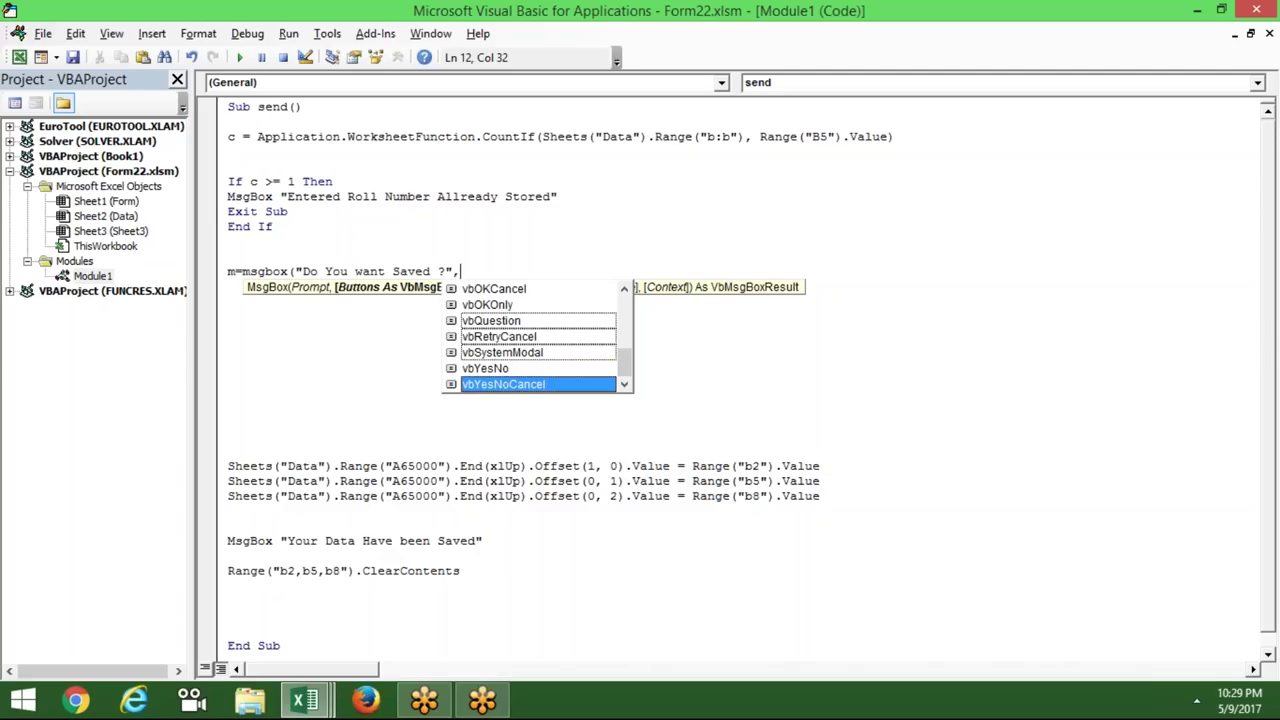
pyautogui.press('Up')
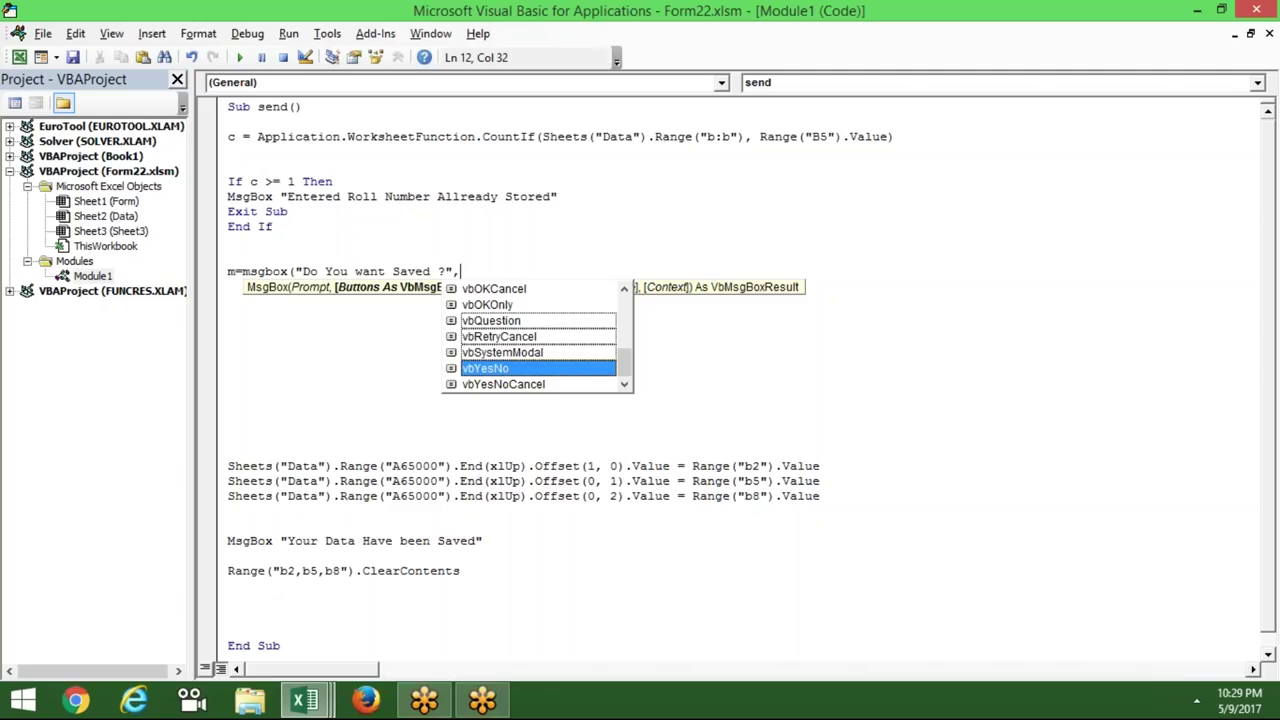
pyautogui.press('Tab')
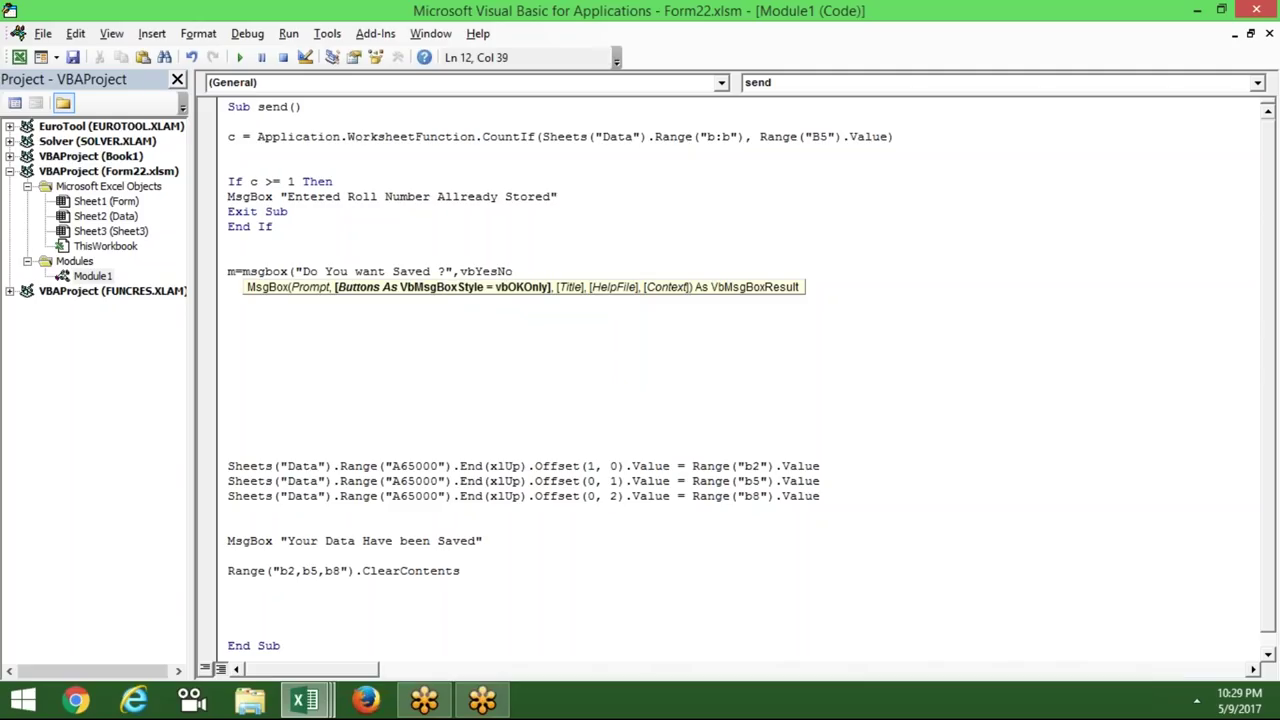
pyautogui.write(', ')
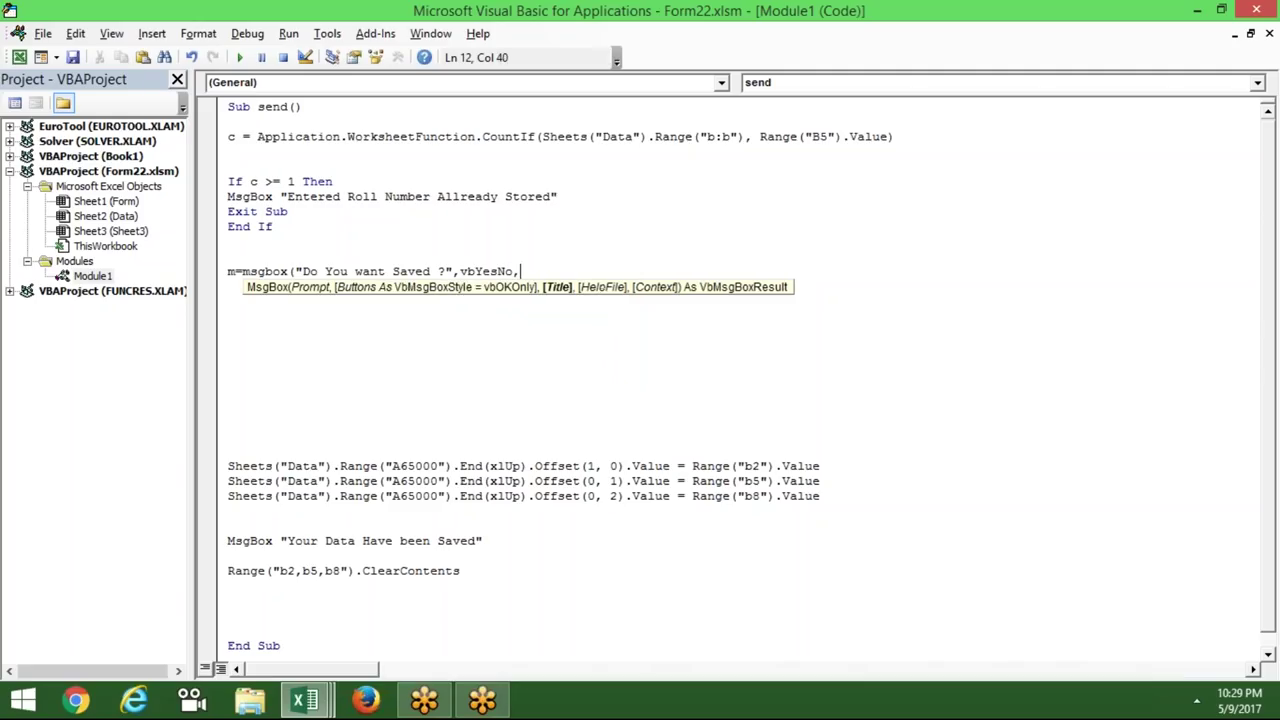
pyautogui.write('"')
pyautogui.write('Please Con')
pyautogui.write('firm"')
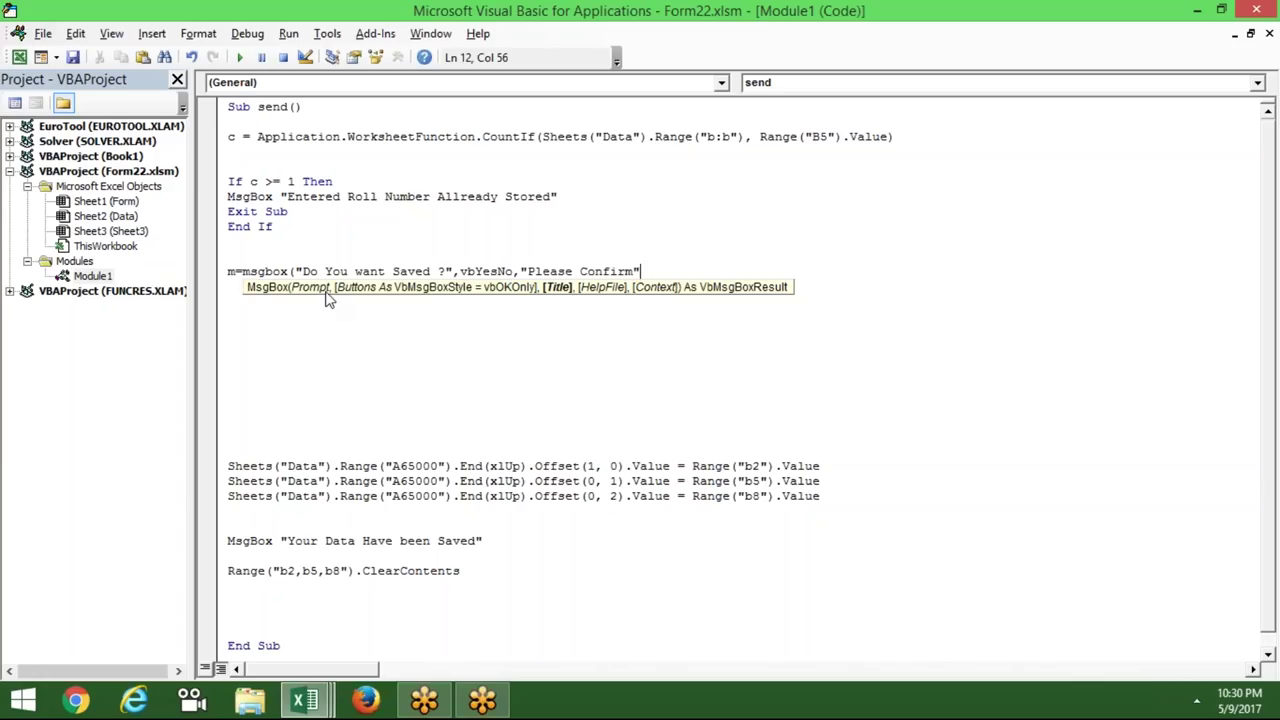
pyautogui.write(')')
pyautogui.click(326, 328)
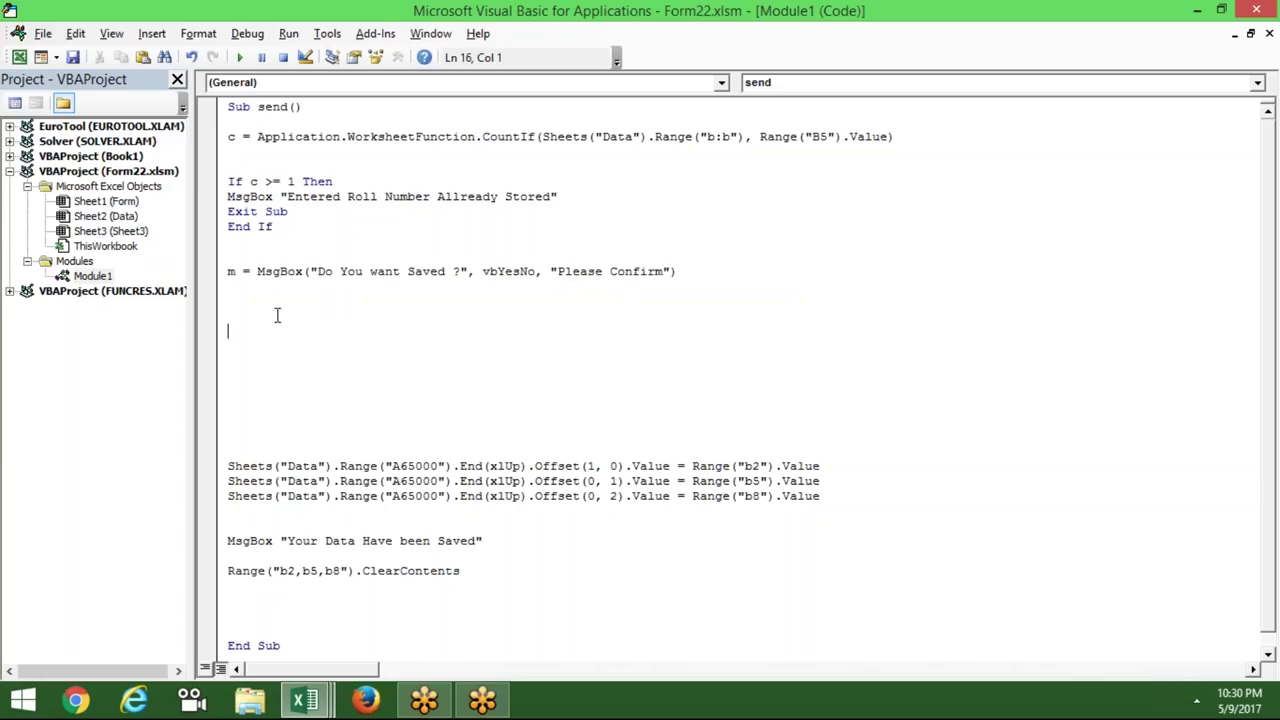
# Step: Highlight the variable m and the vbYesNo argument to explain the prompt line
pyautogui.click(512, 283)
pyautogui.doubleClick(233, 275)
pyautogui.doubleClick(523, 277)
pyautogui.doubleClick(231, 272)
pyautogui.click(229, 287)
# Step: Add If m = vbNo Then / Exit Sub / End If below the prompt, then return to Excel
pyautogui.press('Return')
pyautogui.write('if ')
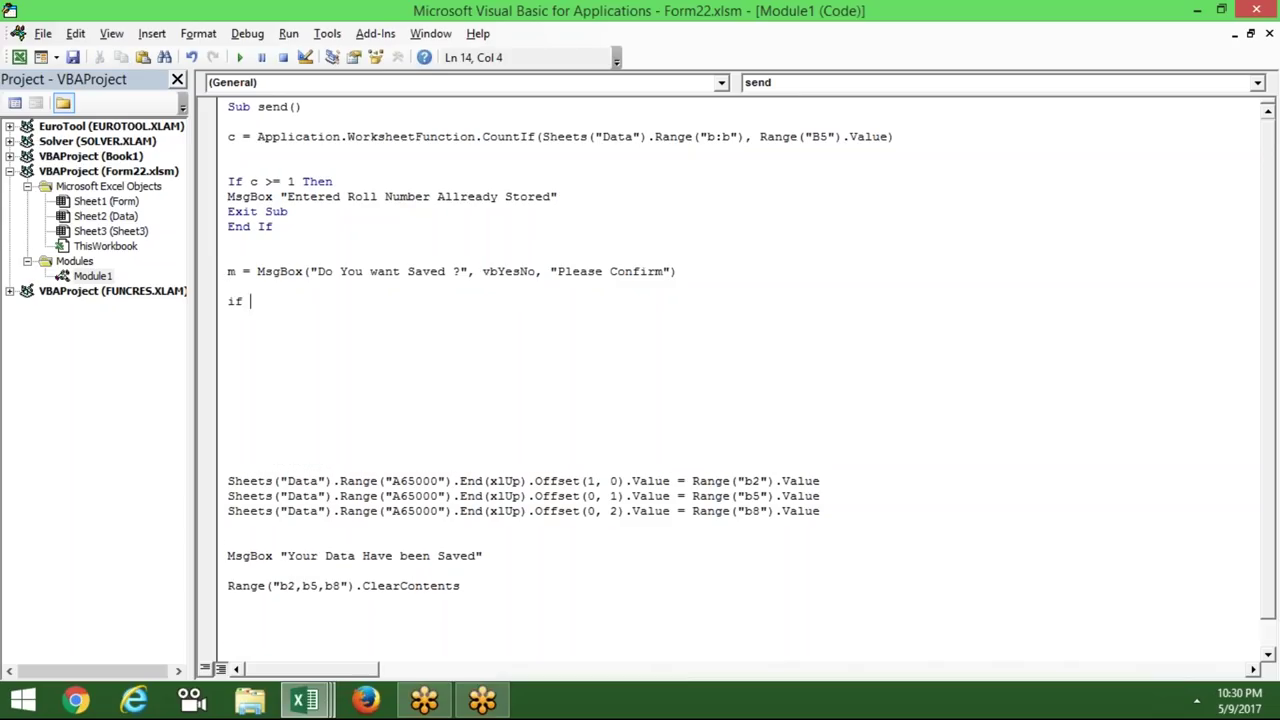
pyautogui.write('m')
pyautogui.write('=')
pyautogui.write('vb')
pyautogui.write('yes')
pyautogui.press('BackSpace')
pyautogui.press('BackSpace')
pyautogui.press('BackSpace')
pyautogui.write('no the')
pyautogui.write('n')
pyautogui.press('Return')
pyautogui.write('exit sub')
pyautogui.press('Return')
pyautogui.write('end if')
pyautogui.click(285, 355)
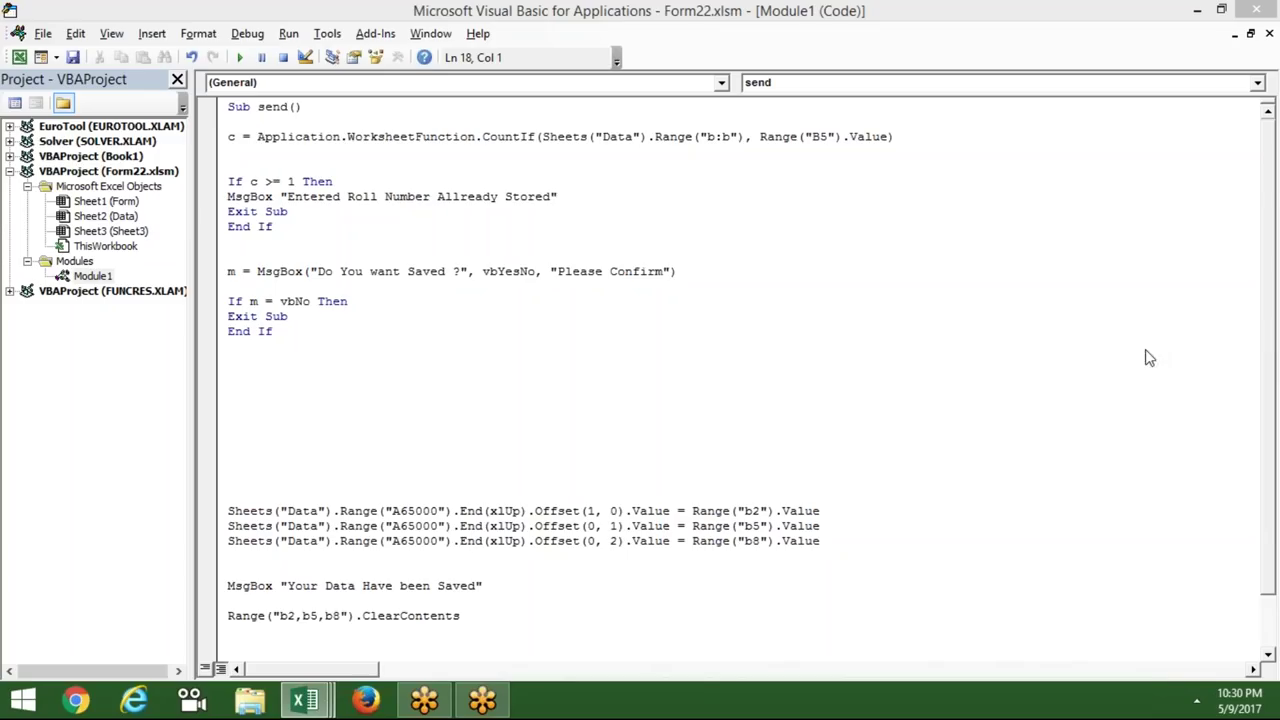
pyautogui.click(346, 348)
pyautogui.hotkey('alt', 'F11')
pyautogui.click(221, 379)
# Step: Fill the form with a student name, roll 4 and marks 65
pyautogui.click(189, 239)
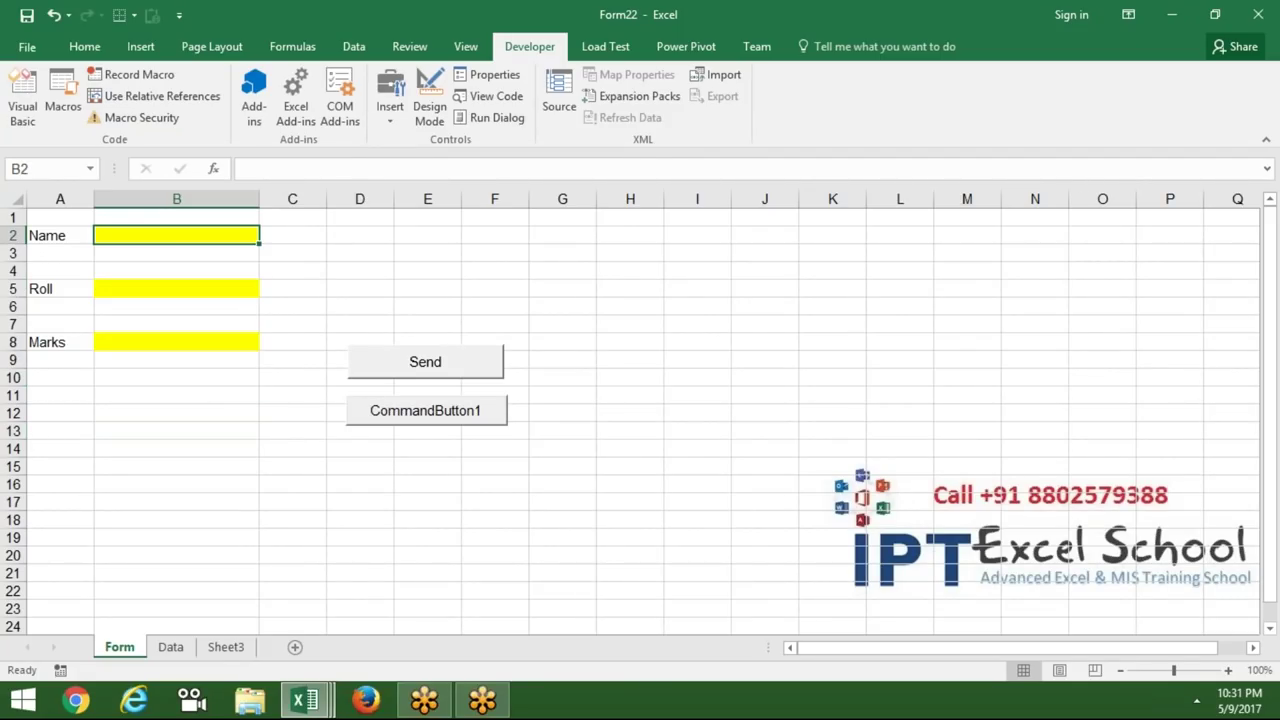
pyautogui.write('Om')
pyautogui.click(179, 290)
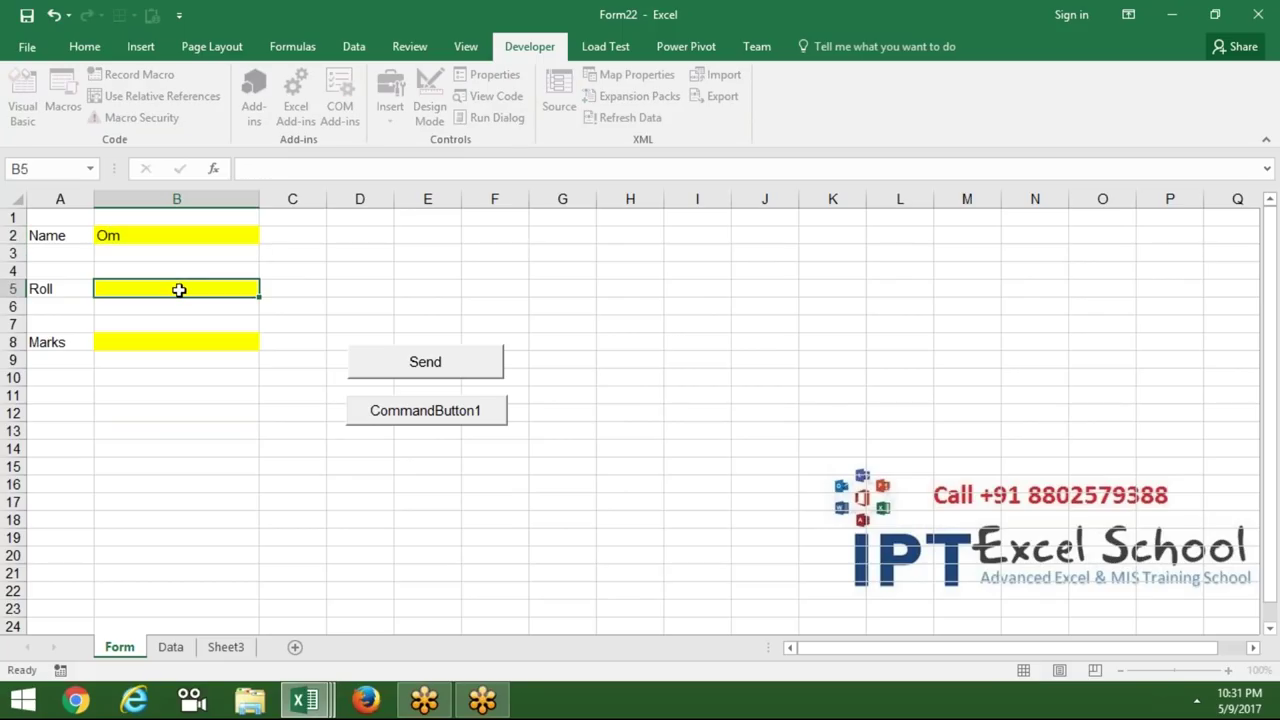
pyautogui.write('4')
pyautogui.click(172, 345)
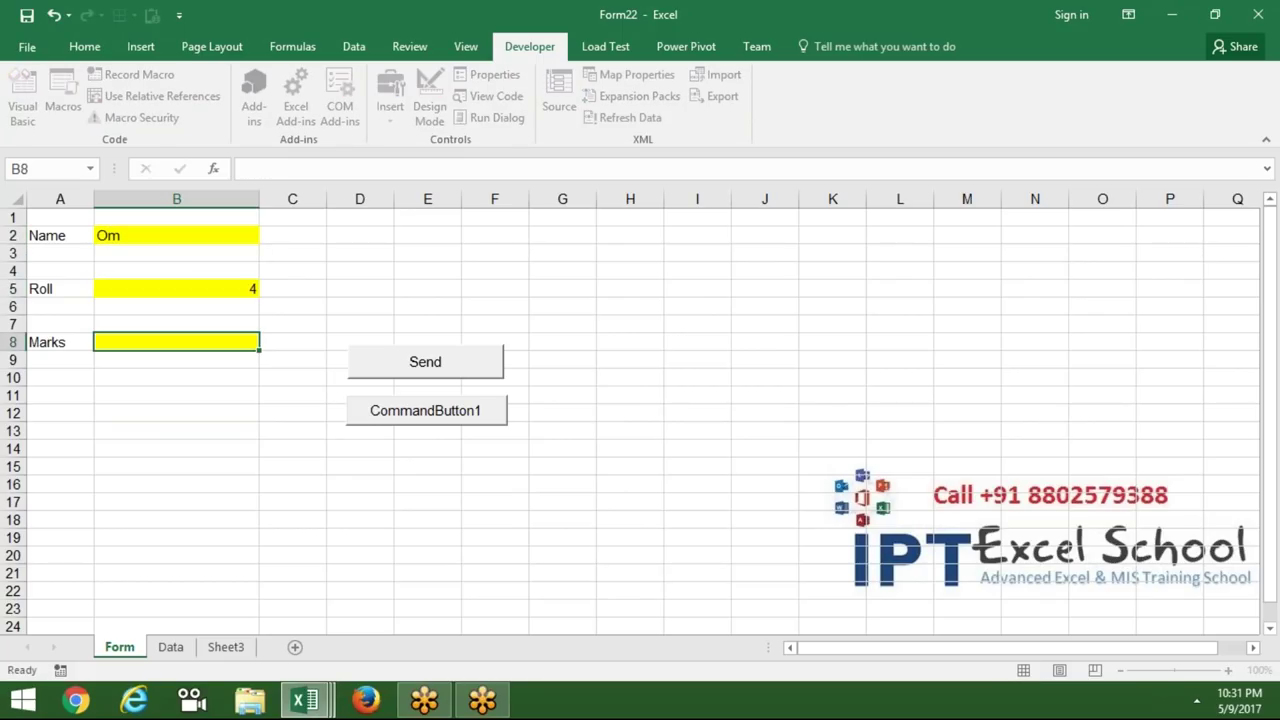
pyautogui.write('65')
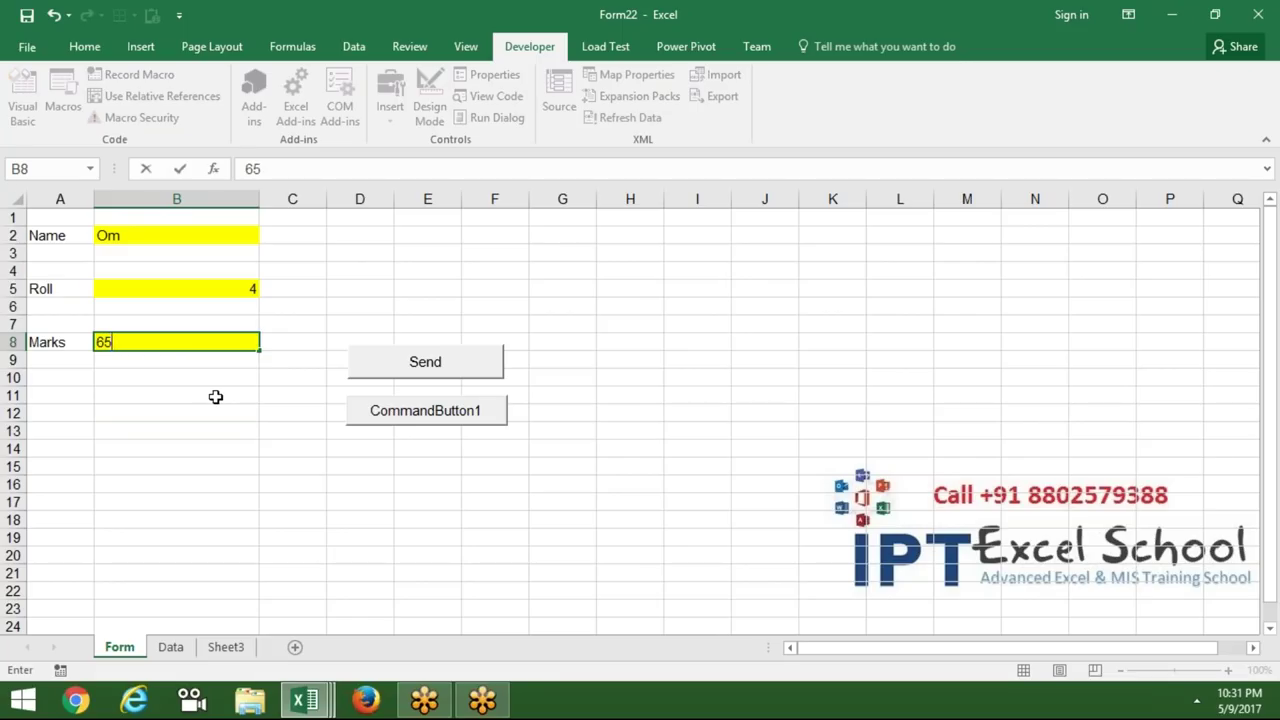
pyautogui.click(215, 397)
# Step: Send the form, answer No at the confirmation, and verify the Data sheet stored nothing
pyautogui.click(428, 372)
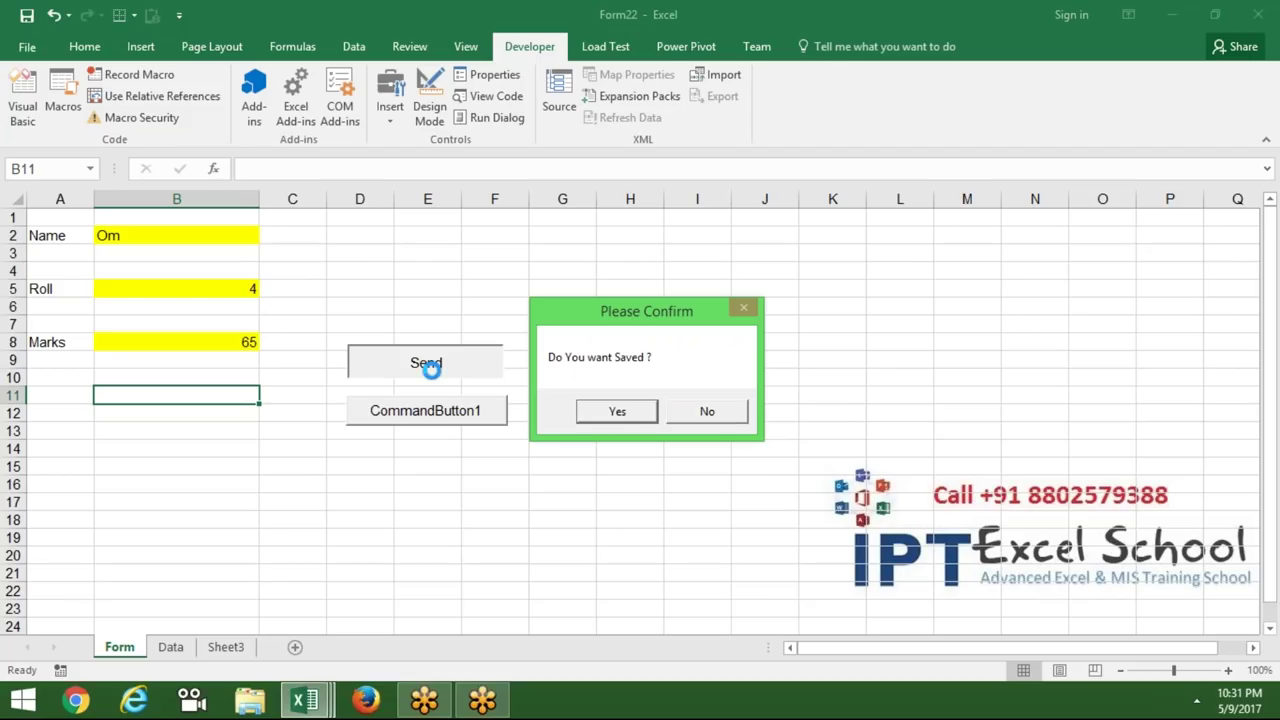
pyautogui.click(705, 413)
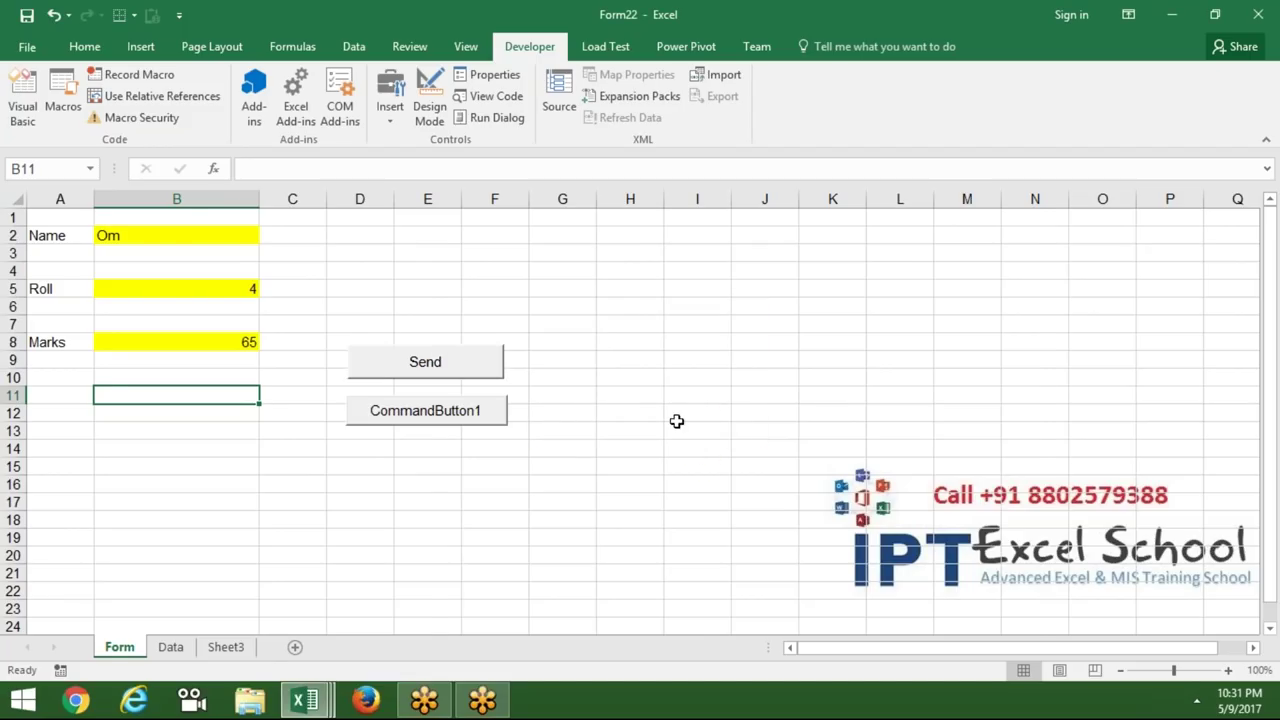
pyautogui.click(171, 647)
pyautogui.click(120, 647)
# Step: Send again, confirm Yes, and check that roll 4 with marks 65 appears on the Data sheet
pyautogui.click(474, 372)
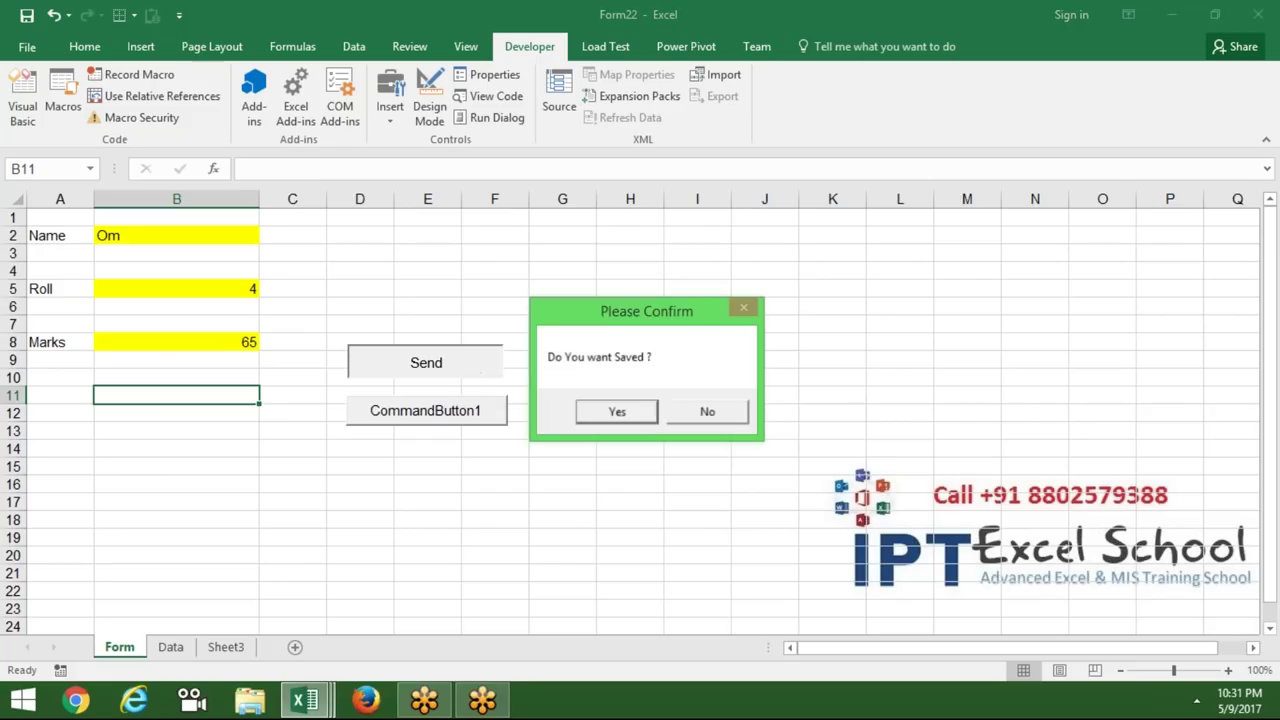
pyautogui.click(629, 417)
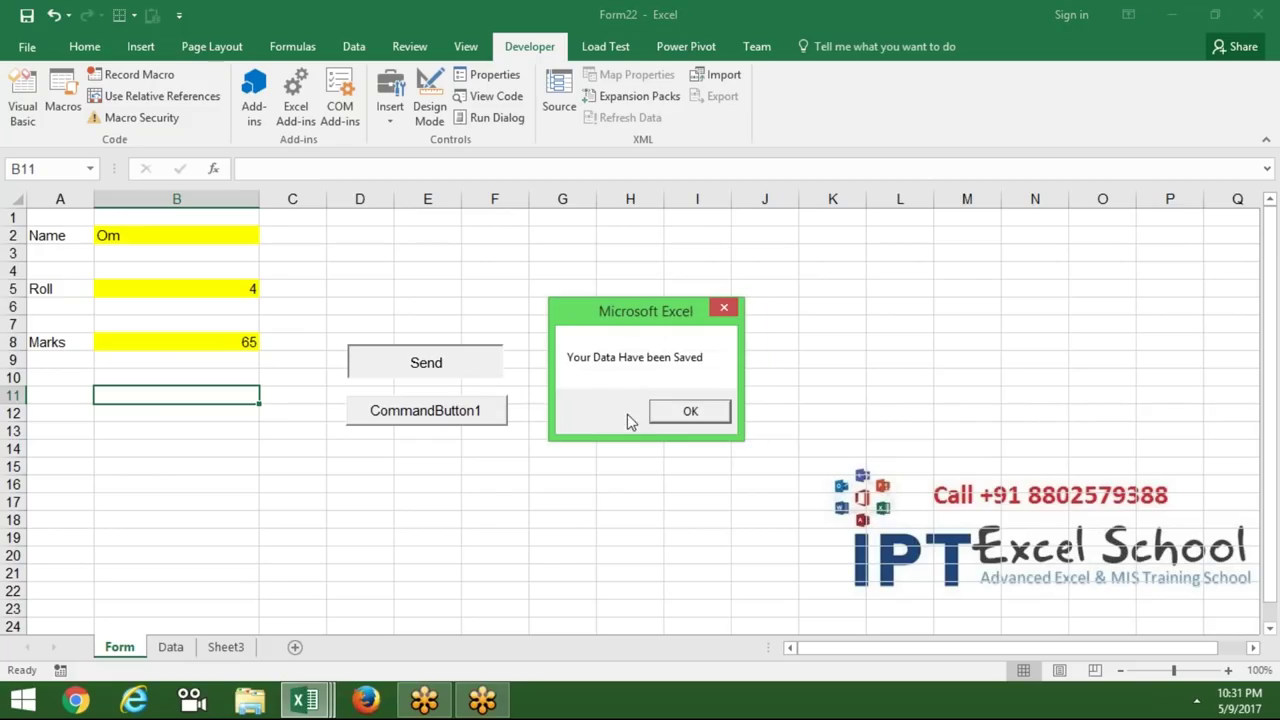
pyautogui.click(689, 412)
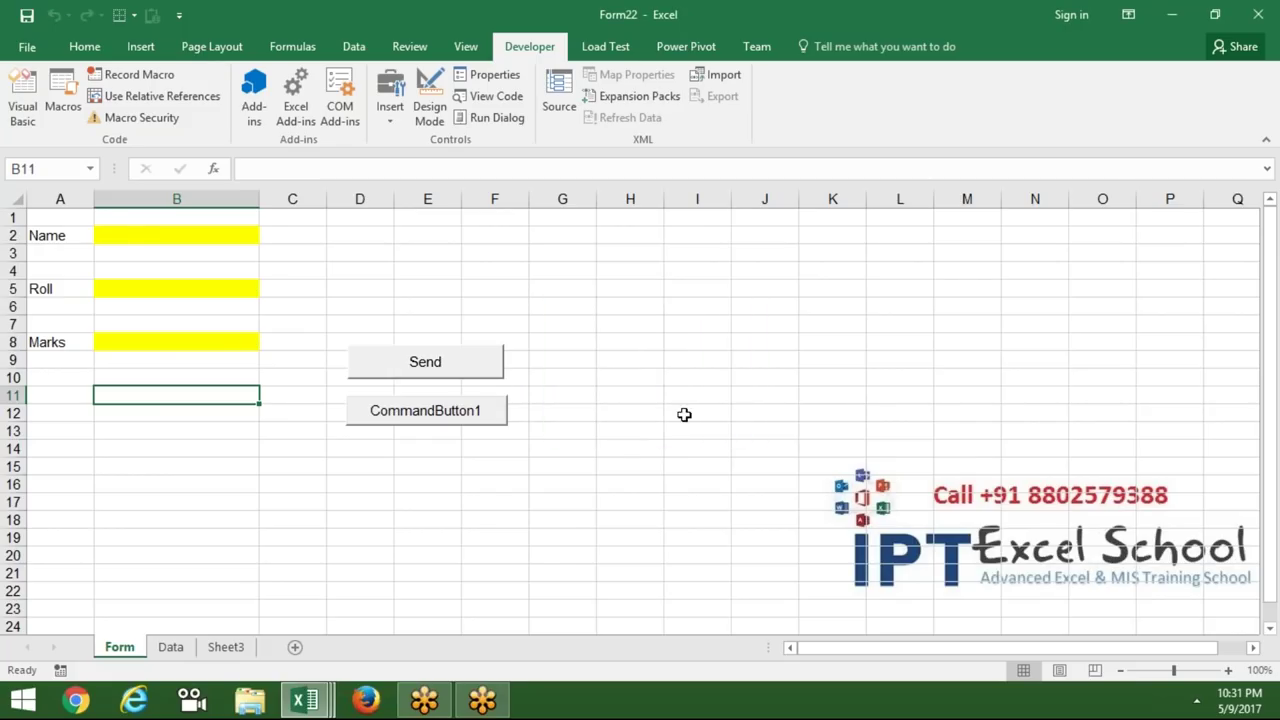
pyautogui.click(177, 650)
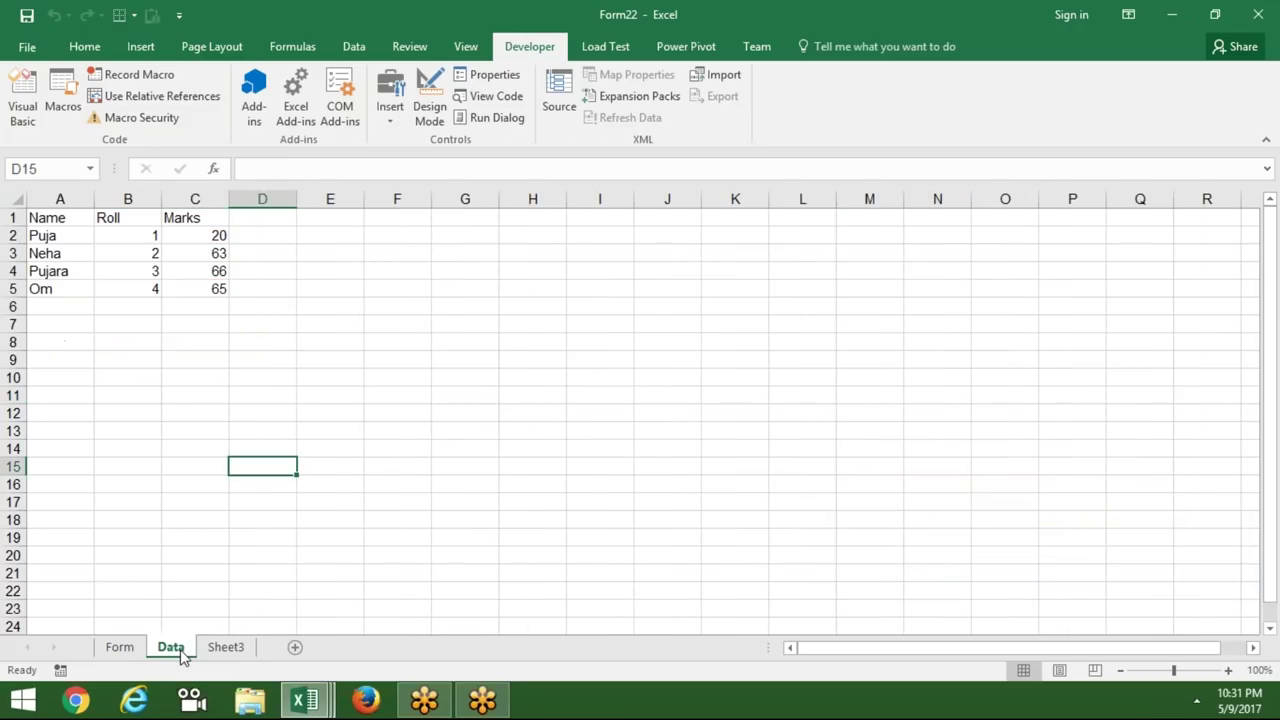
pyautogui.click(141, 652)
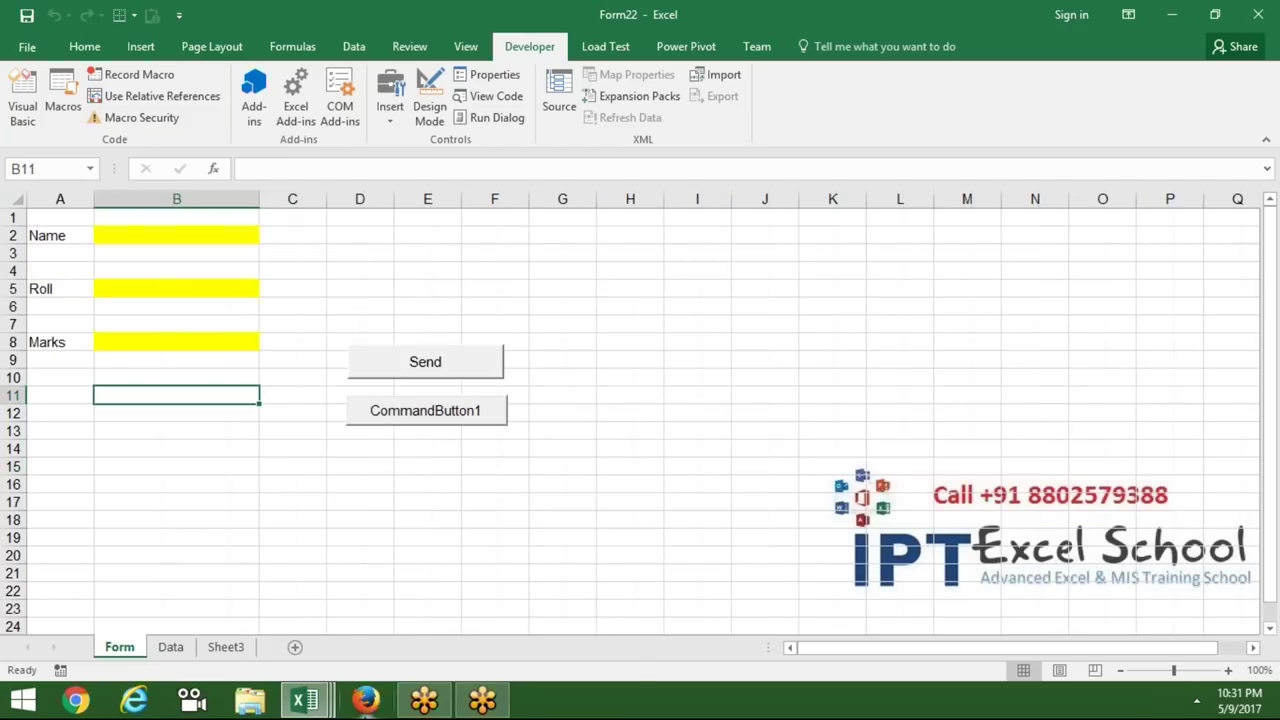
pyautogui.moveTo(337, 708)
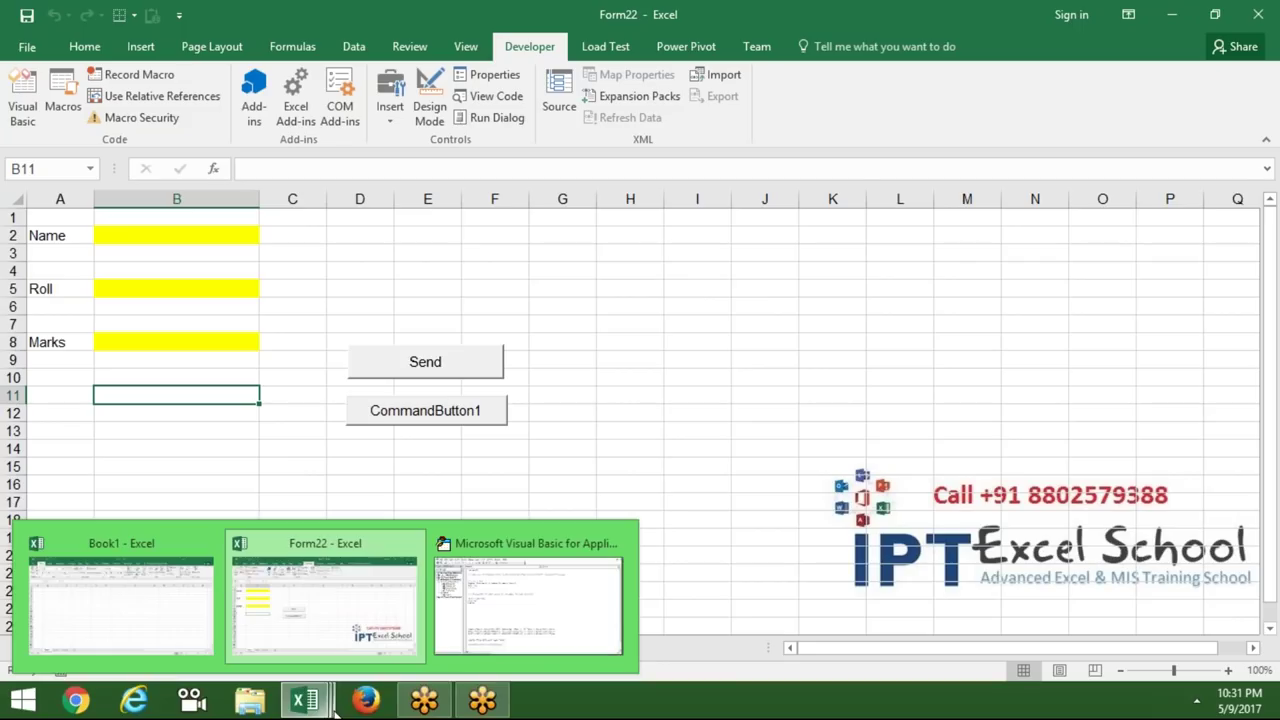
pyautogui.click(176, 484)
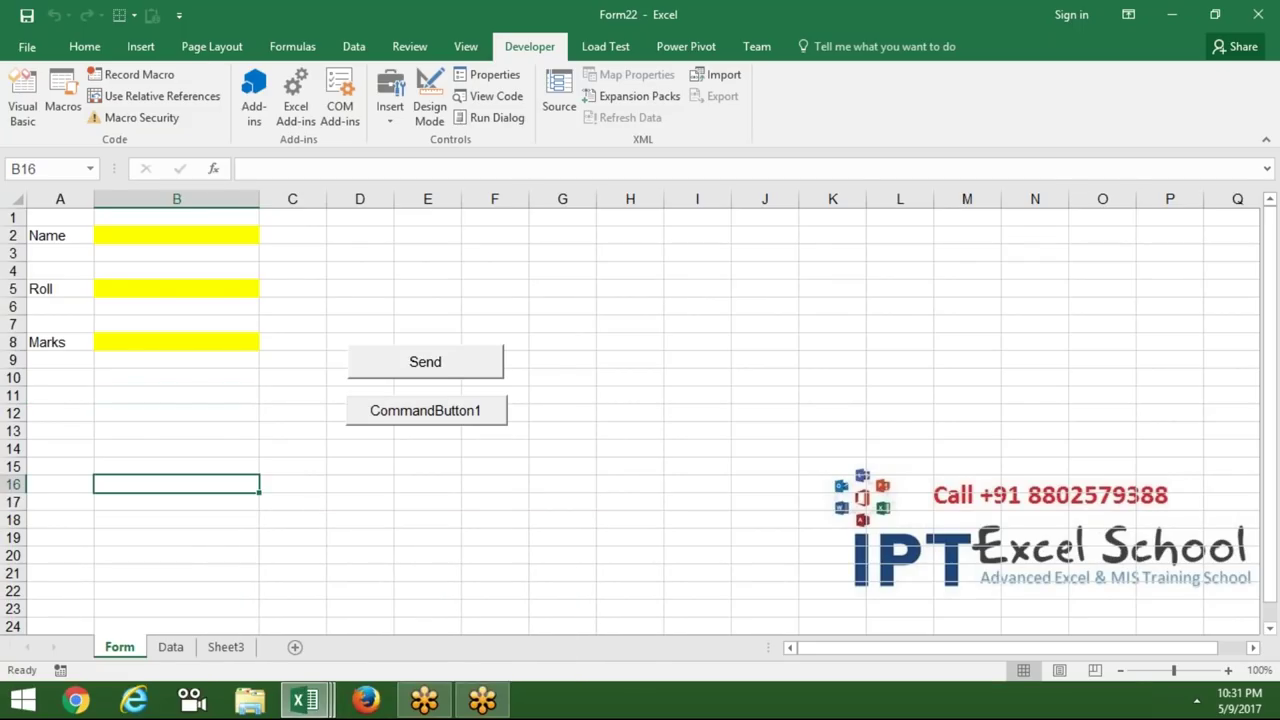
pyautogui.click(192, 341)
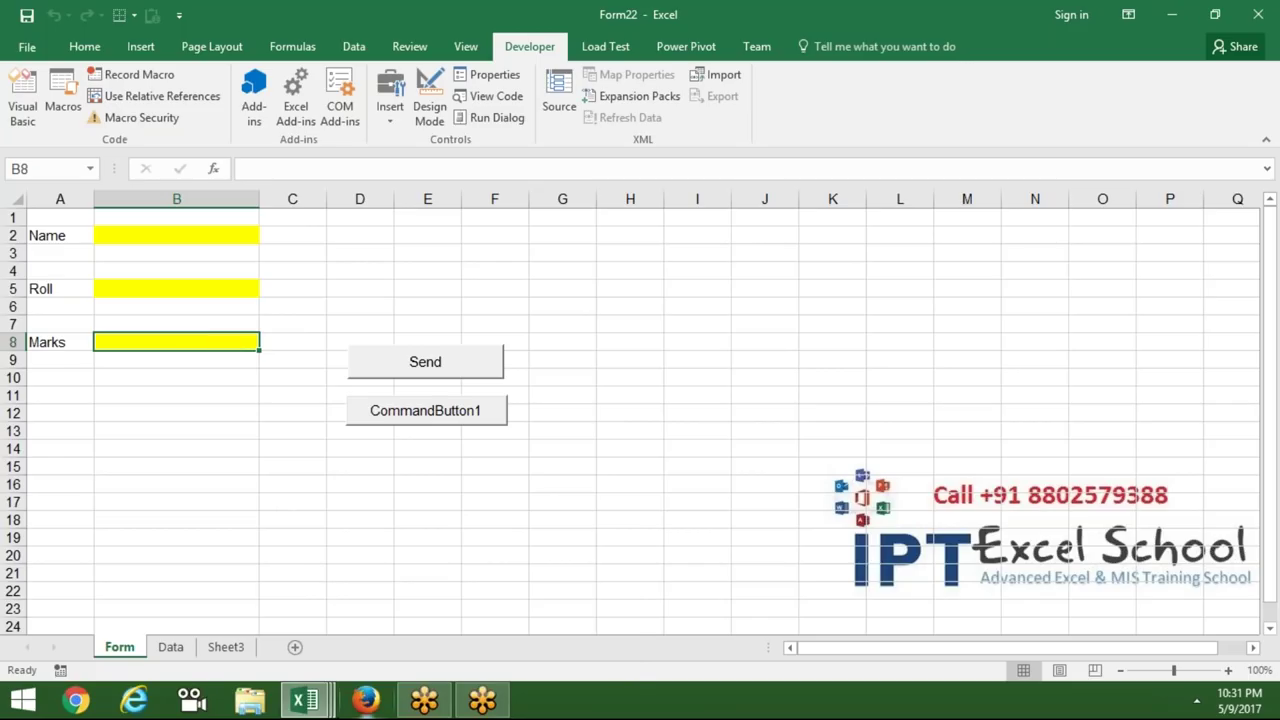
pyautogui.moveTo(326, 708)
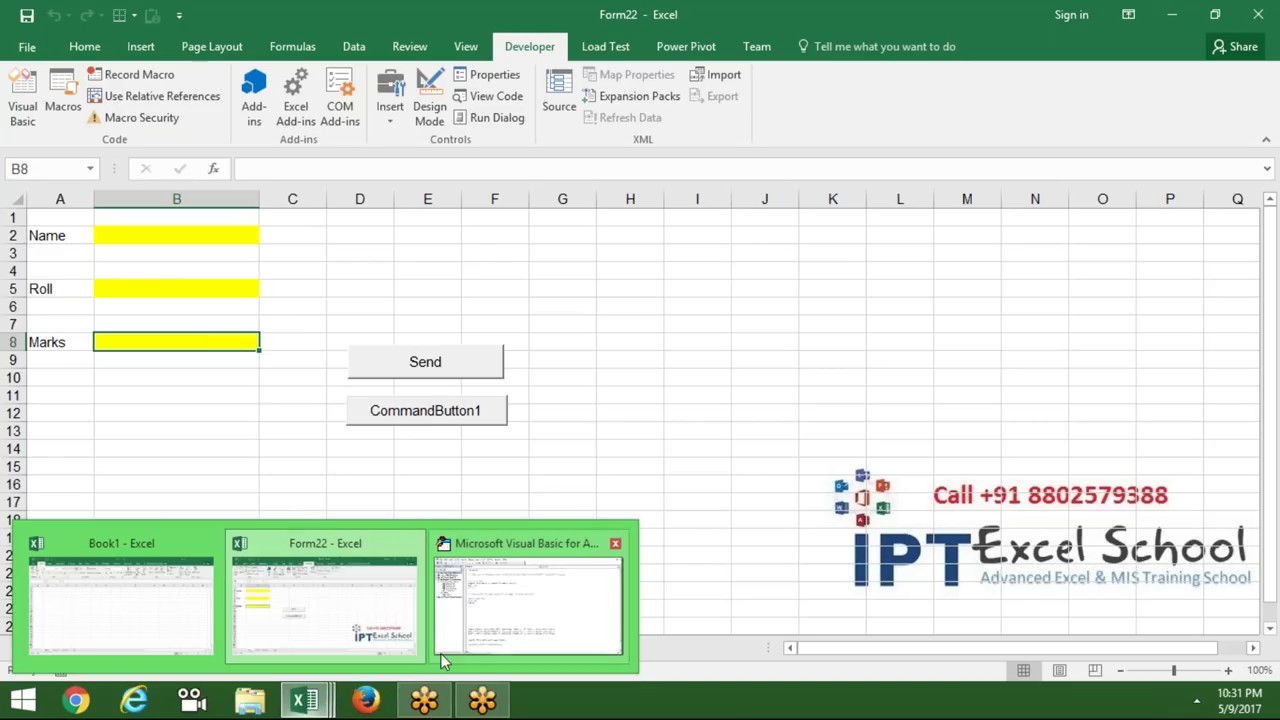
# Step: Switch back to the Visual Basic editor showing the send macro code
pyautogui.click(478, 642)
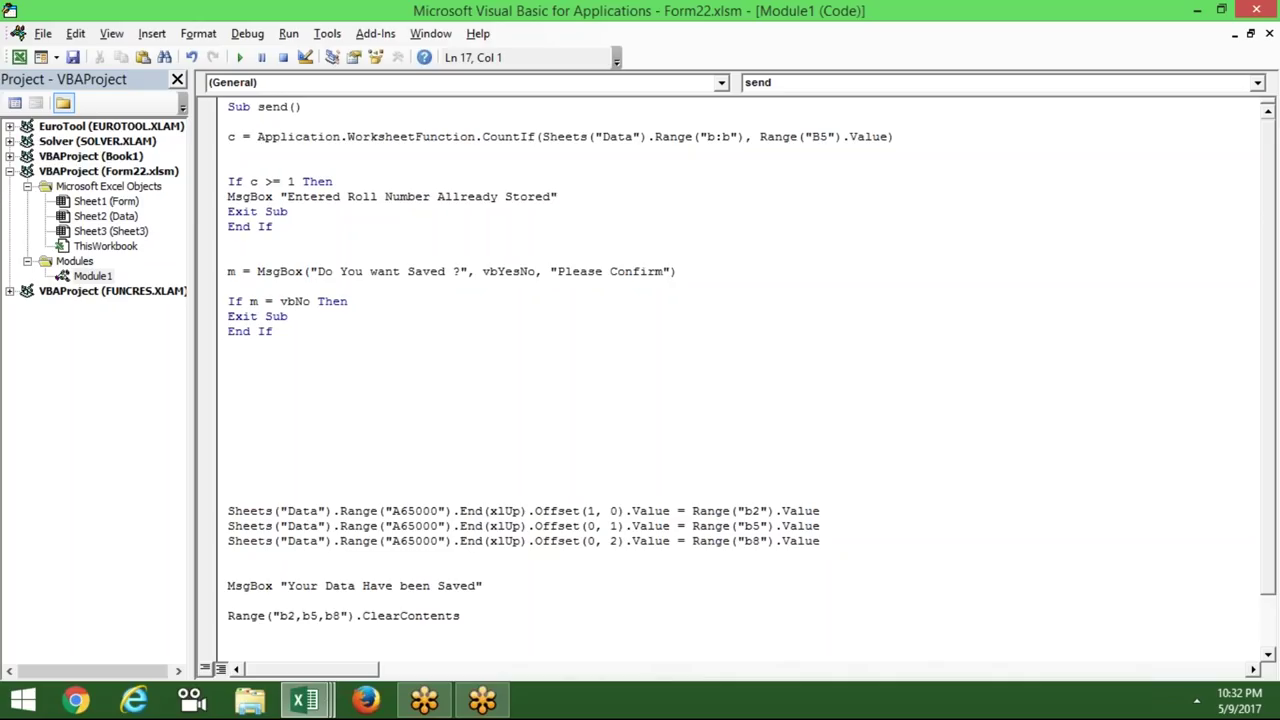
# Step: Toggle breakpoints on the MsgBox, If m = vbNo and Exit Sub lines, then remove them all
pyautogui.doubleClick(218, 199)
pyautogui.click(218, 199)
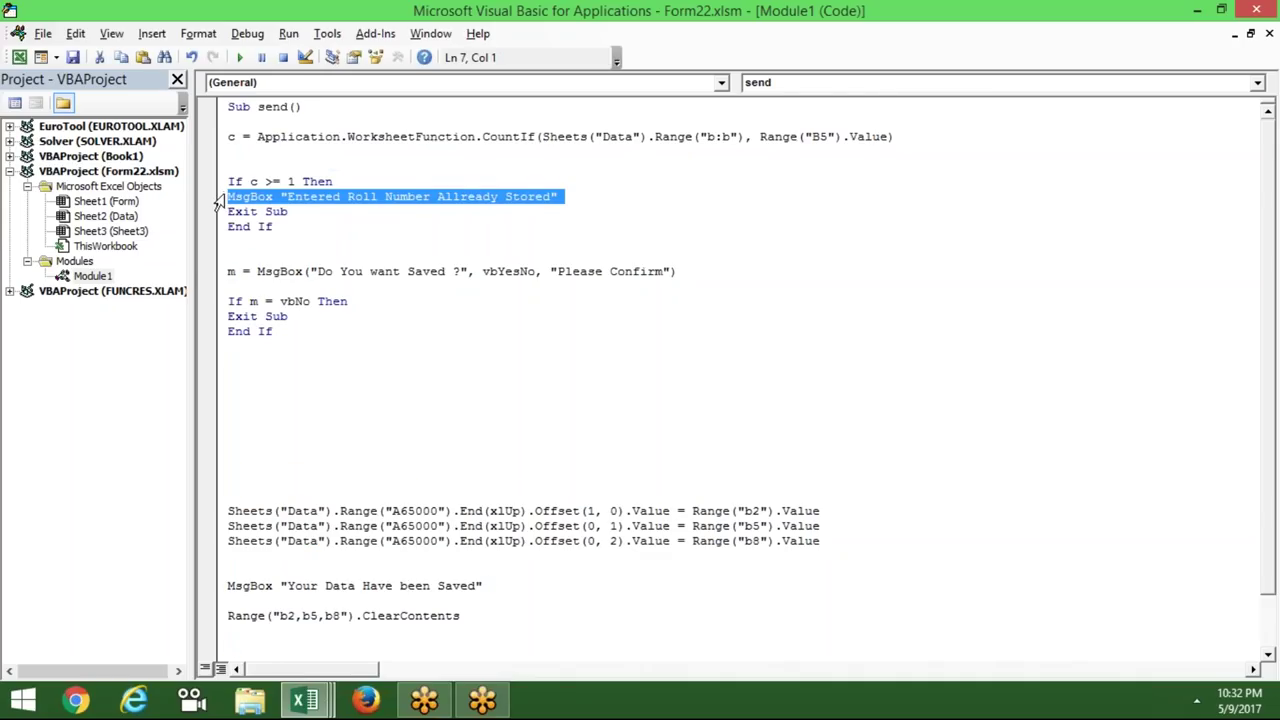
pyautogui.click(215, 271)
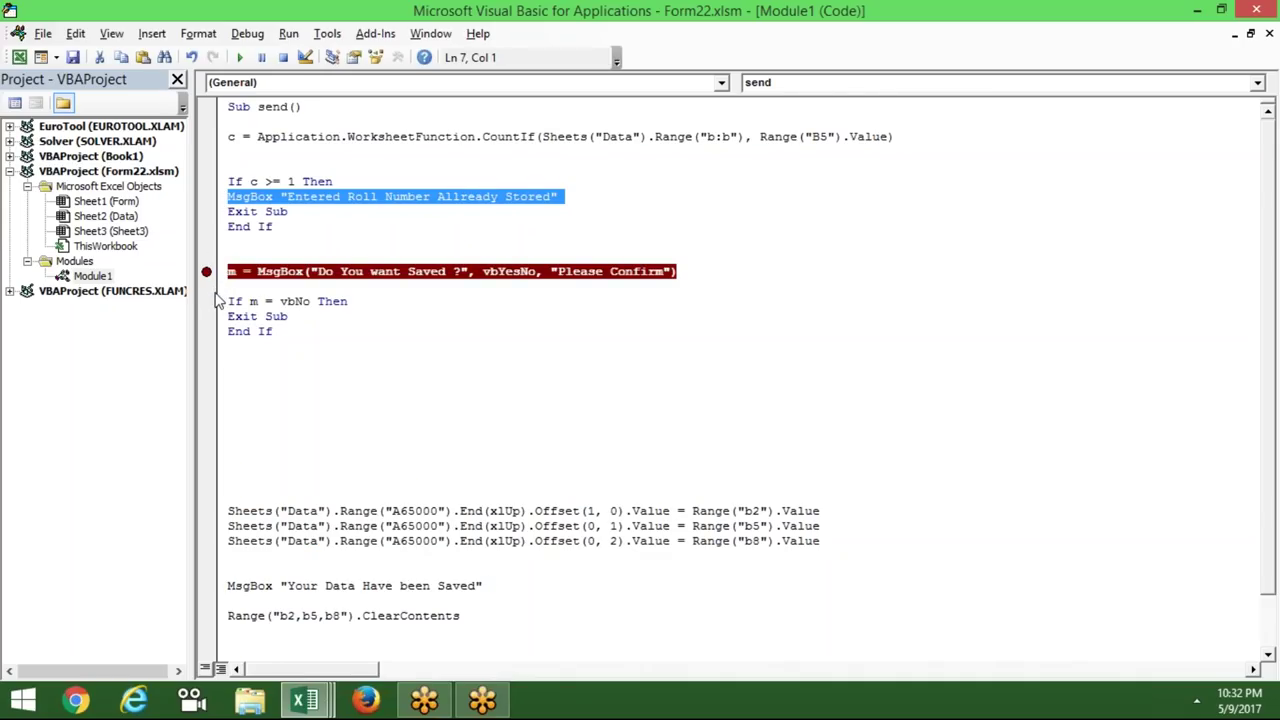
pyautogui.click(215, 301)
pyautogui.click(217, 316)
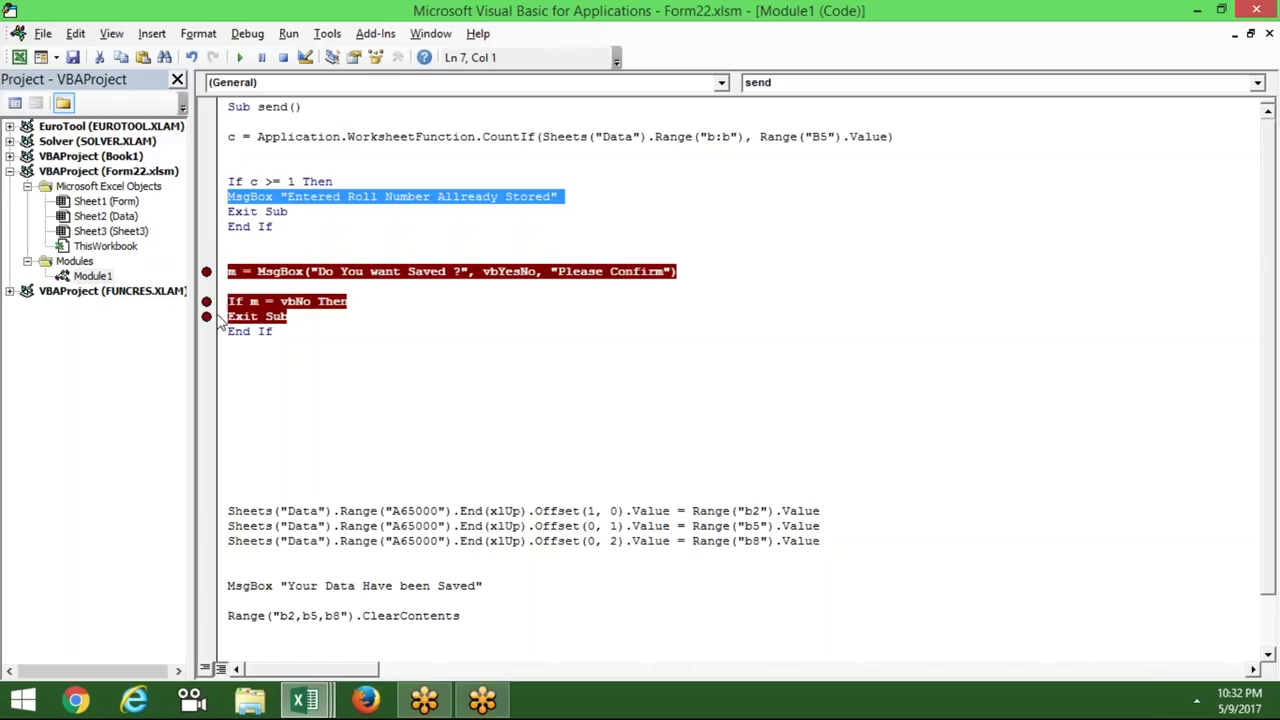
pyautogui.click(213, 331)
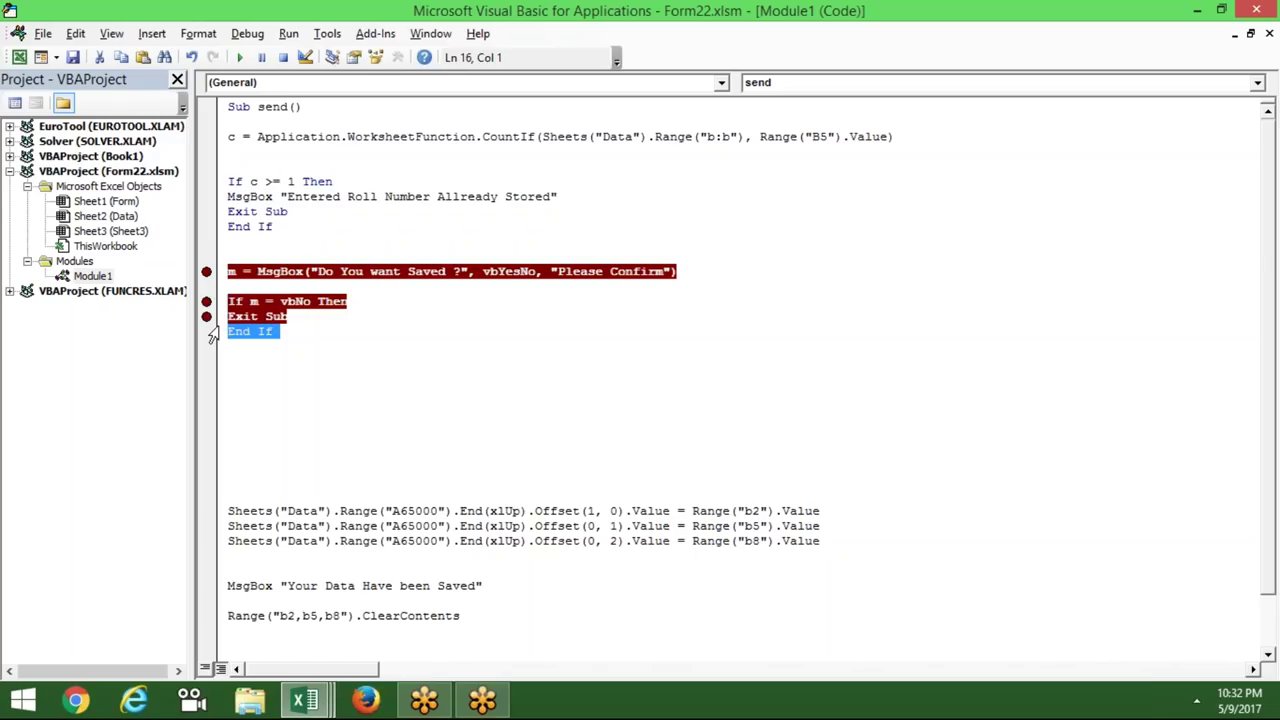
pyautogui.click(207, 316)
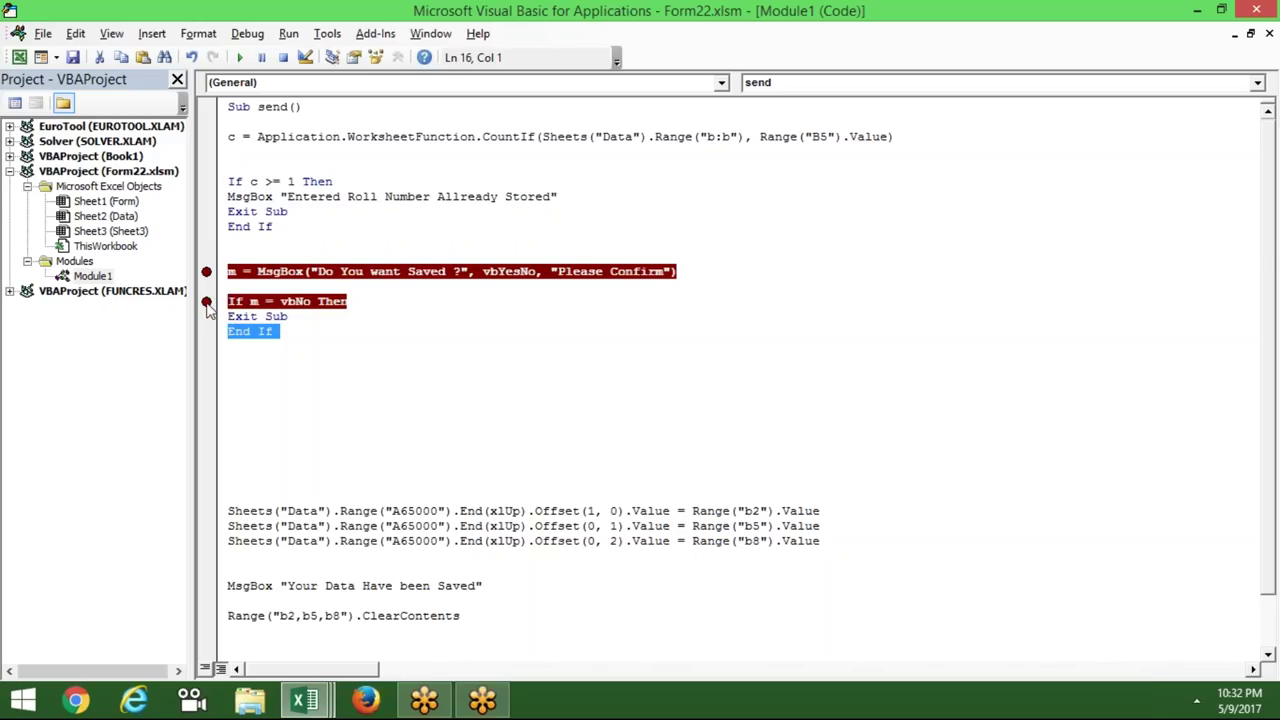
pyautogui.click(206, 301)
pyautogui.click(206, 271)
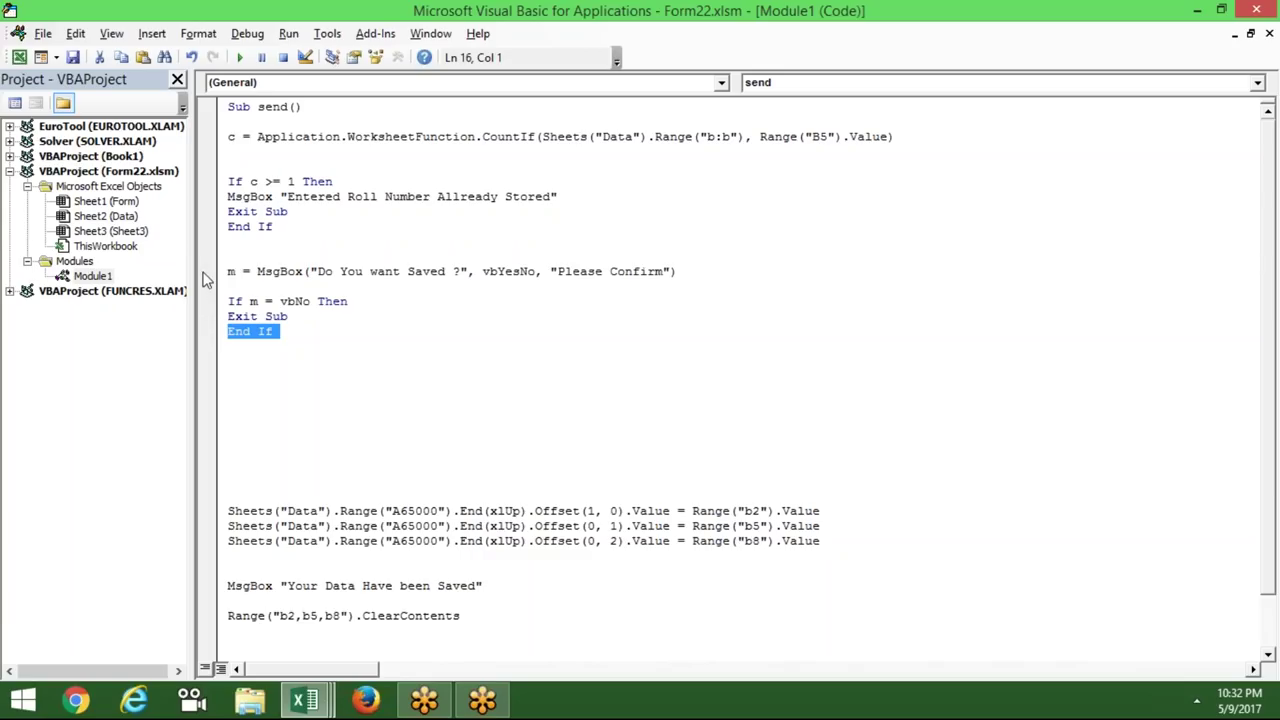
# Step: Highlight the end of the duplicate check and the vbNo comparison while explaining the code
pyautogui.moveTo(274, 226); pyautogui.dragTo(235, 226)
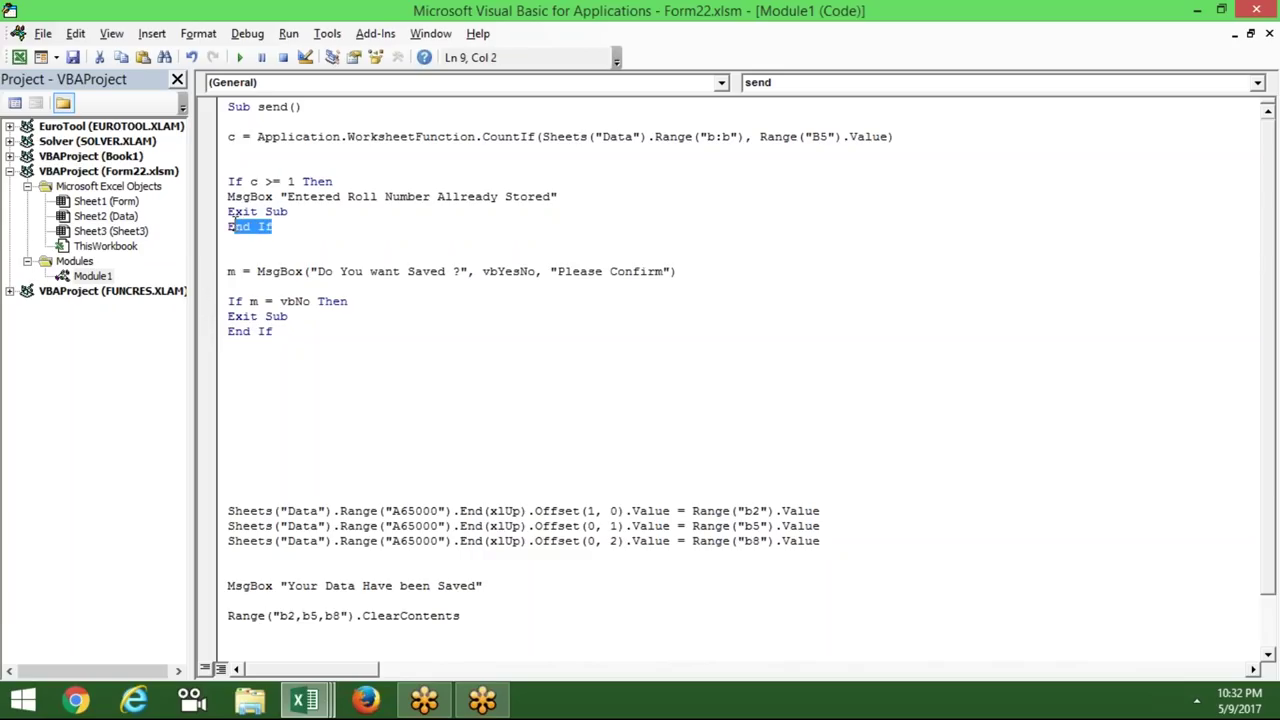
pyautogui.click(248, 386)
pyautogui.moveTo(297, 218); pyautogui.dragTo(270, 213)
pyautogui.click(266, 345)
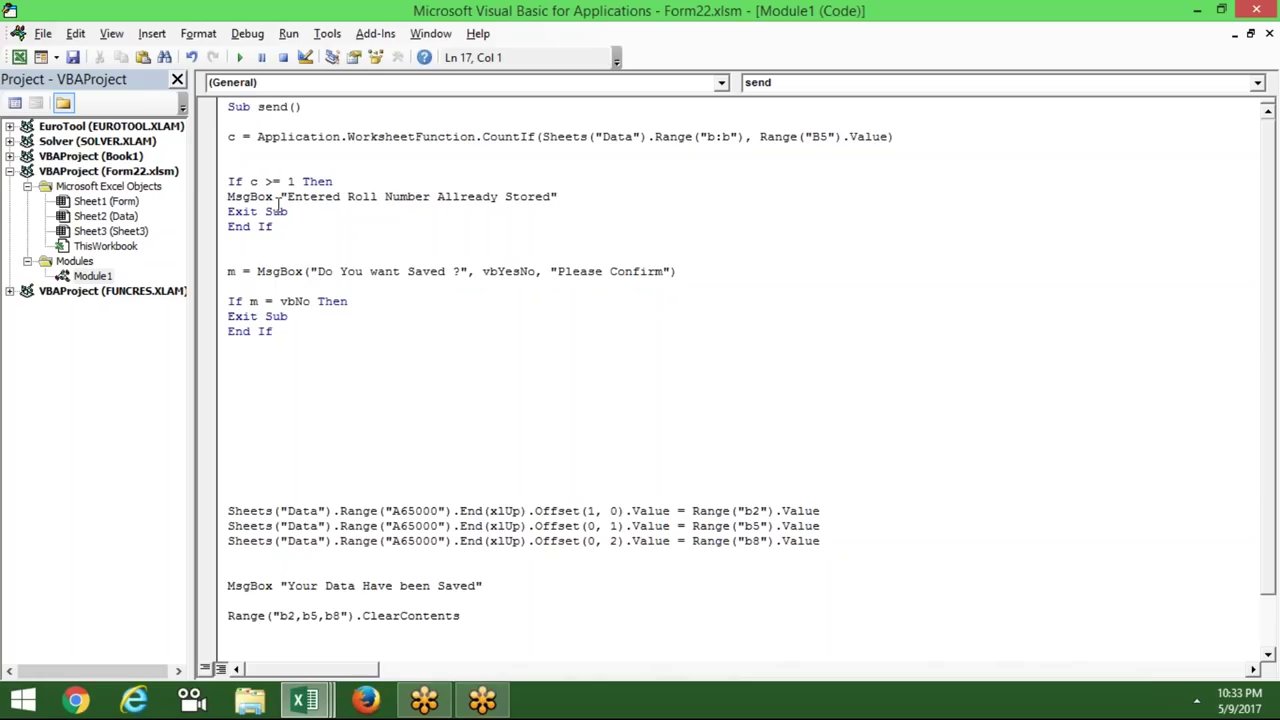
pyautogui.click(280, 301)
pyautogui.doubleClick(322, 225)
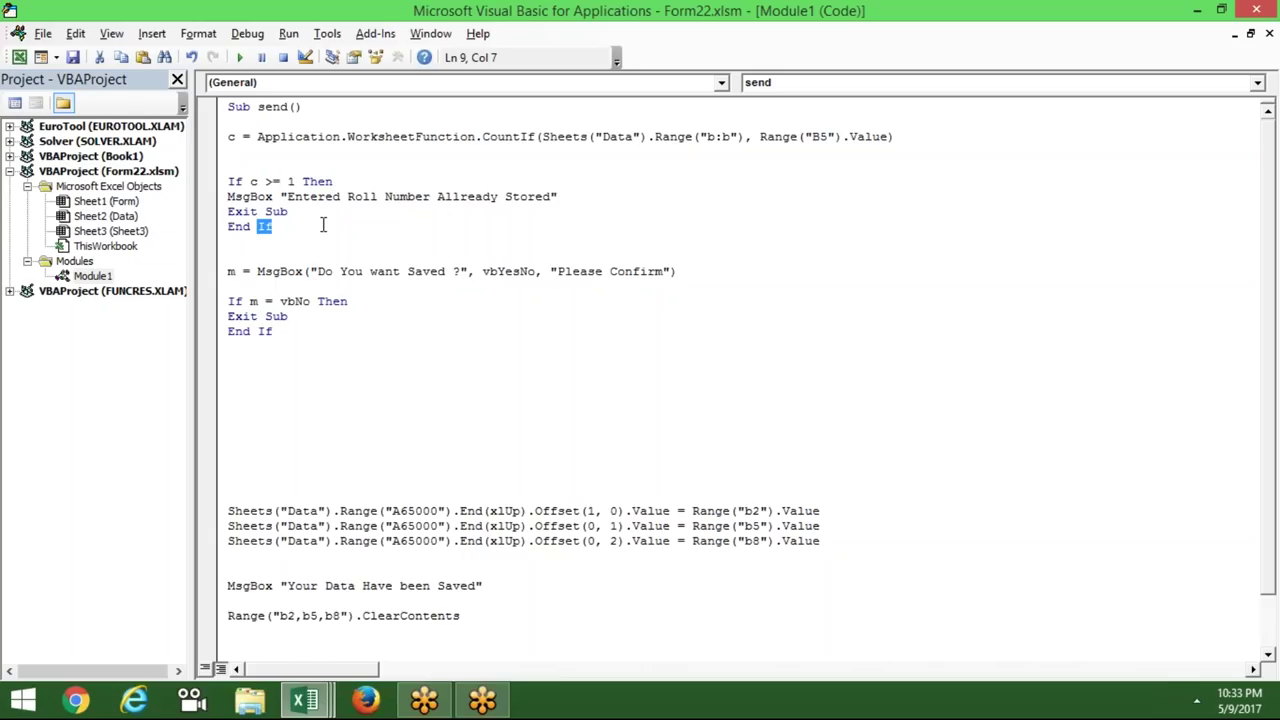
pyautogui.hotkey('alt', 'Tab')
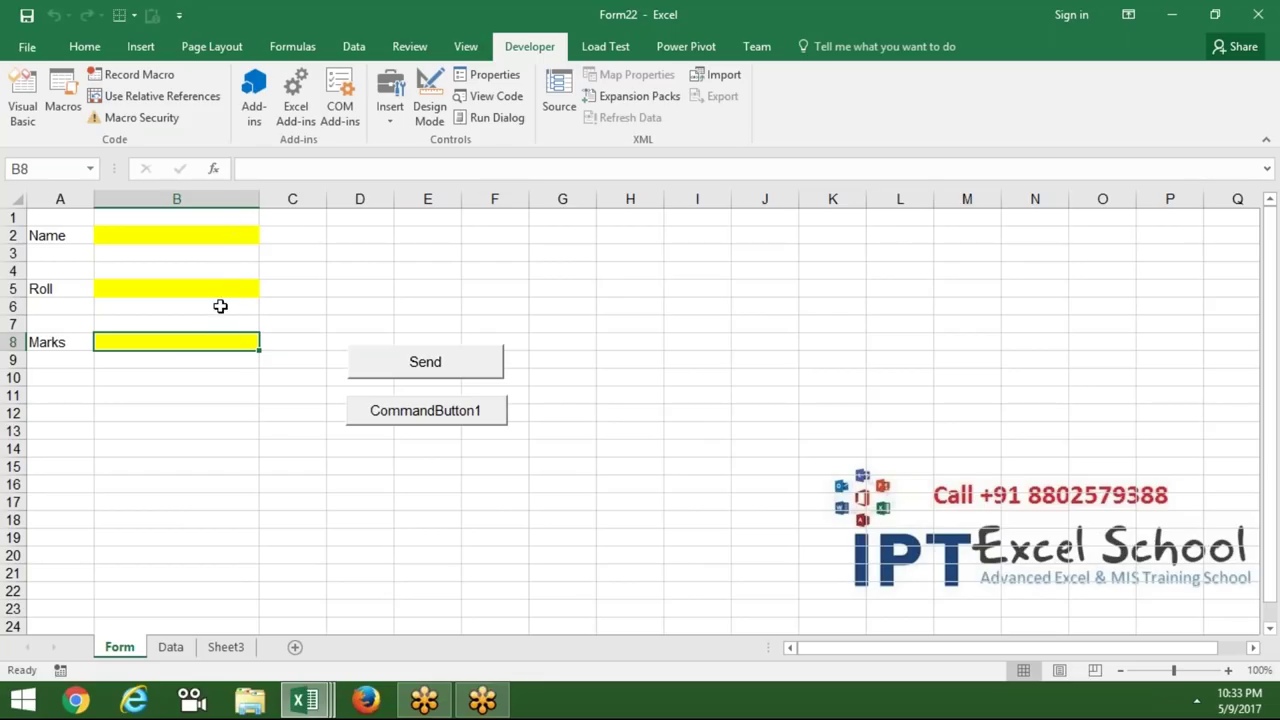
pyautogui.click(220, 237)
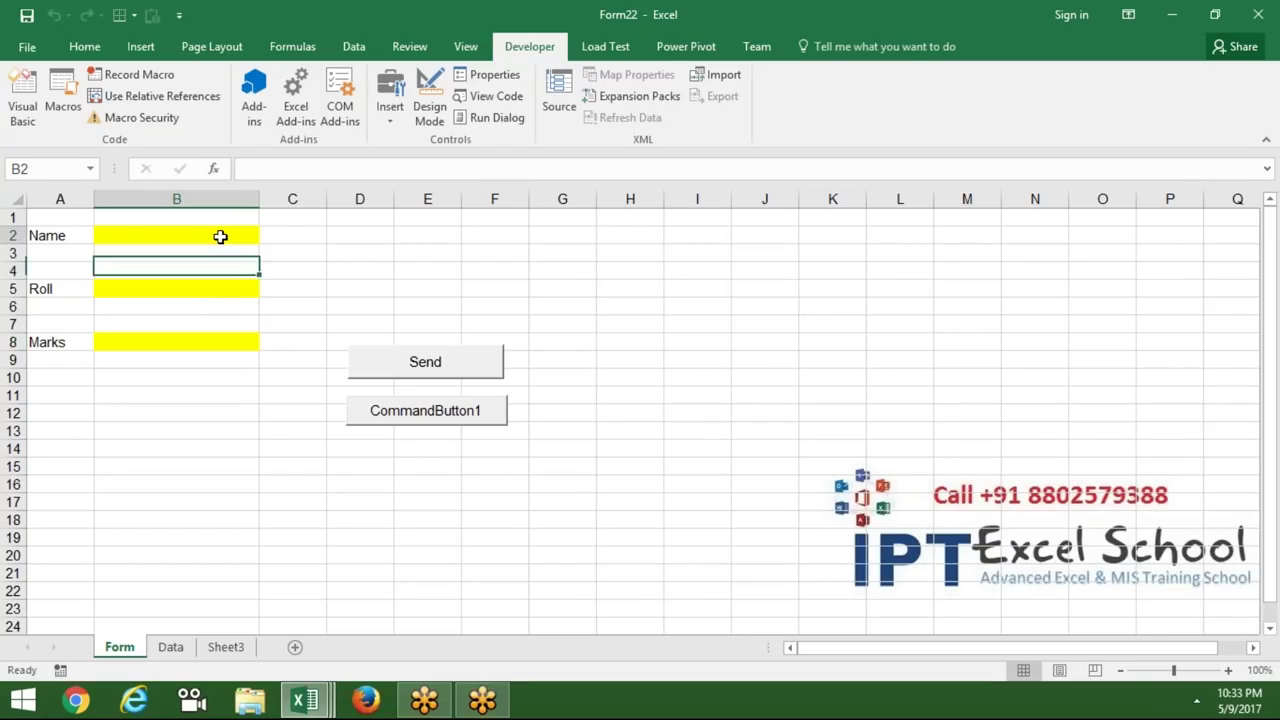
pyautogui.click(218, 289)
pyautogui.click(215, 303)
pyautogui.click(212, 342)
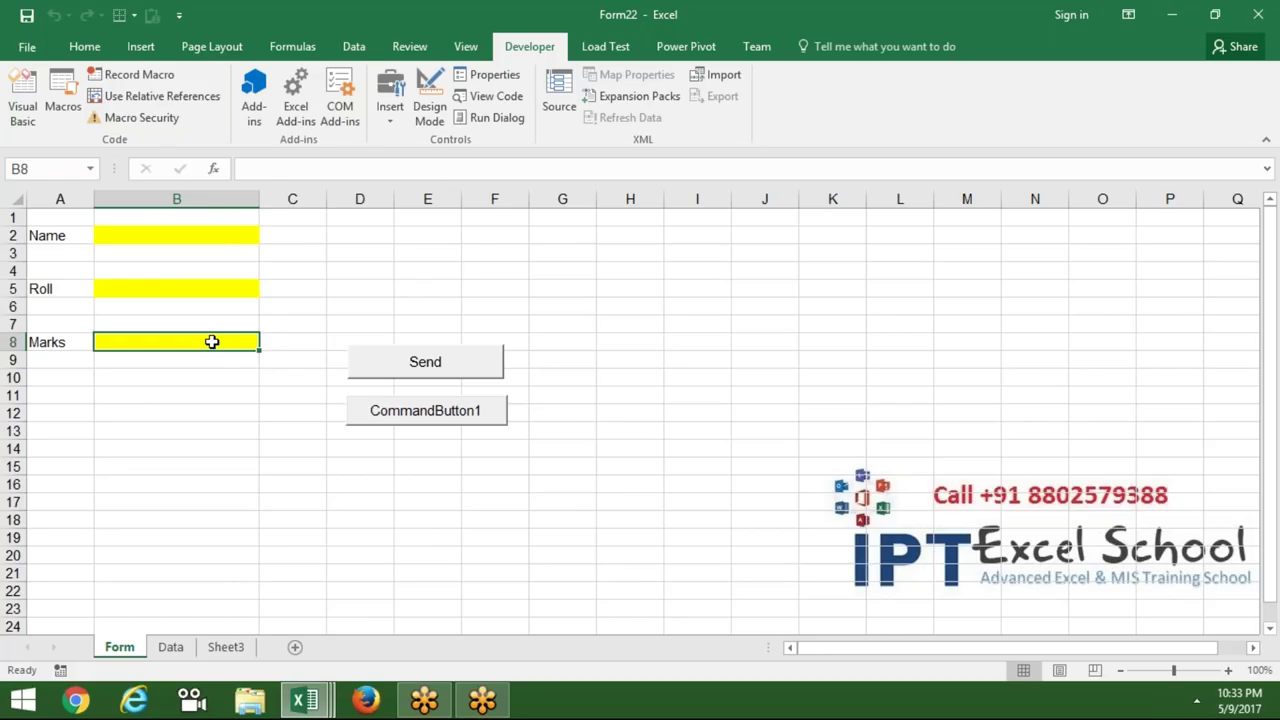
pyautogui.hotkey('alt', 'F11')
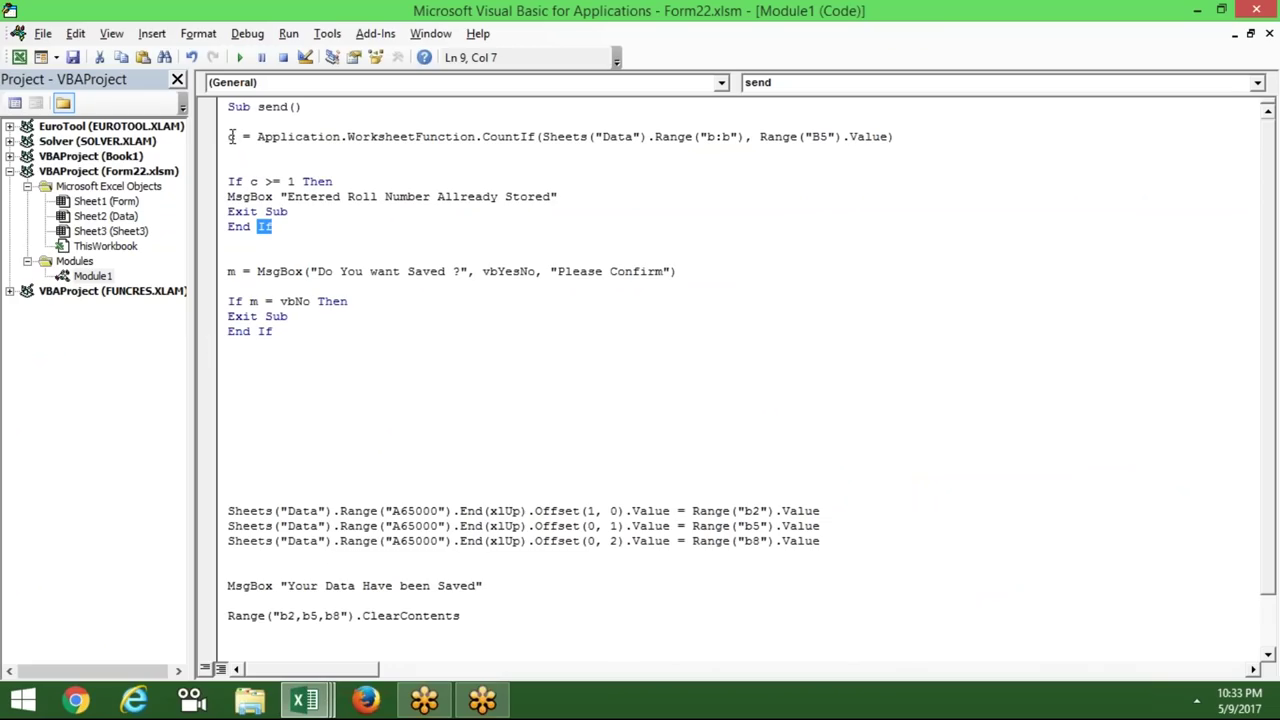
# Step: Insert blank lines above the CountIf line and type if range("b2").Value, dismissing the compile error
pyautogui.click(230, 137)
pyautogui.press('Return')
pyautogui.press('Return')
pyautogui.press('Return')
pyautogui.press('Return')
pyautogui.press('Return')
pyautogui.press('Return')
pyautogui.press('Up')
pyautogui.press('Up')
pyautogui.press('Up')
pyautogui.press('Up')
pyautogui.press('Up')
pyautogui.press('Up')
pyautogui.write('if')
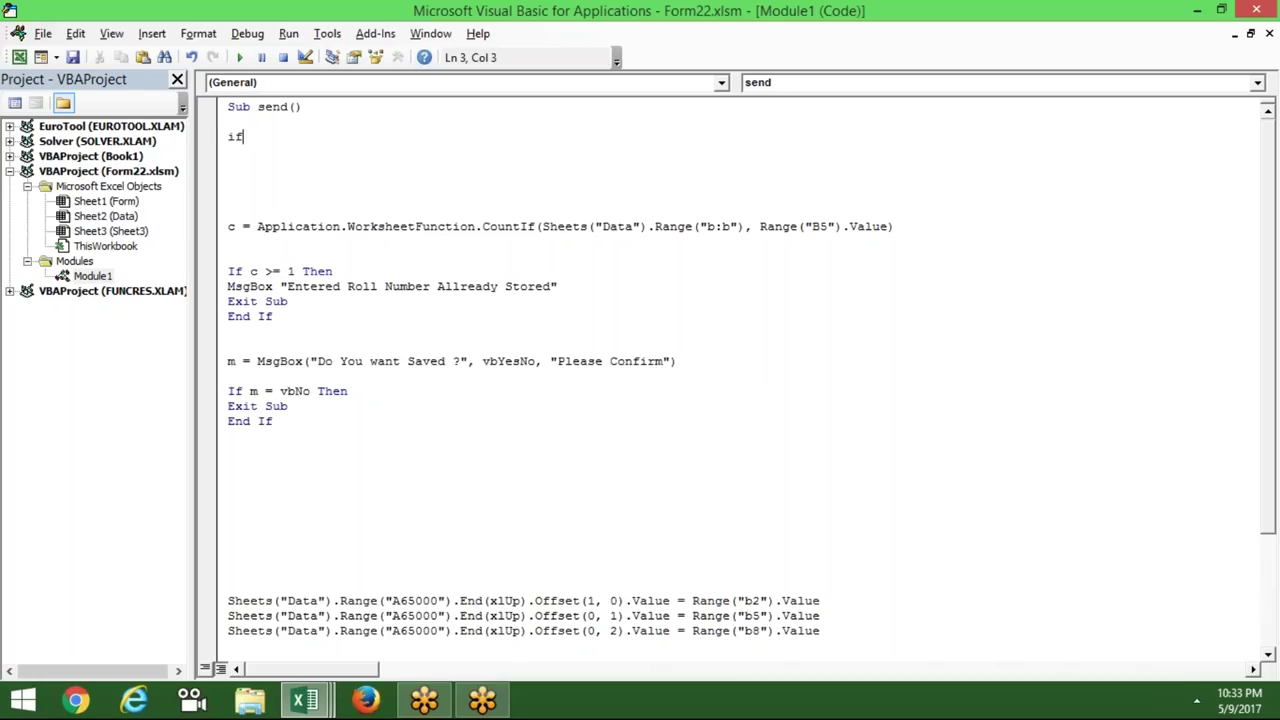
pyautogui.hotkey('alt', 'F11')
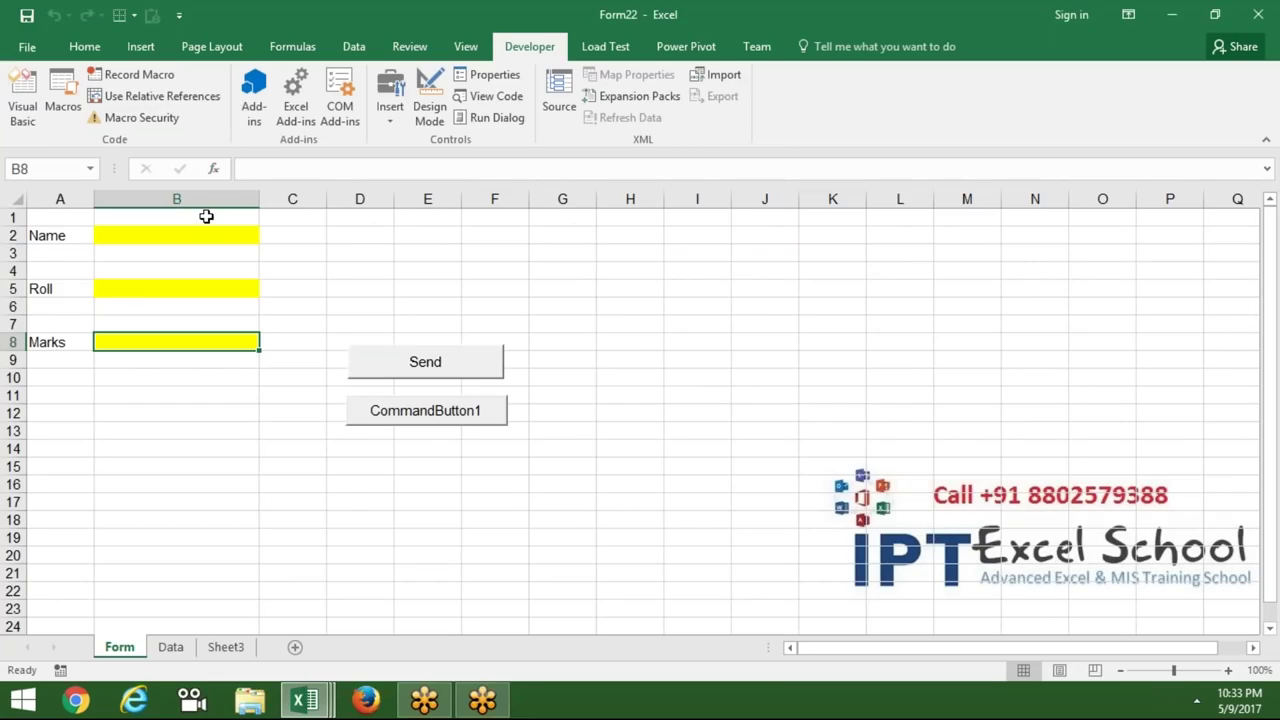
pyautogui.hotkey('alt', 'Tab')
pyautogui.write('range("')
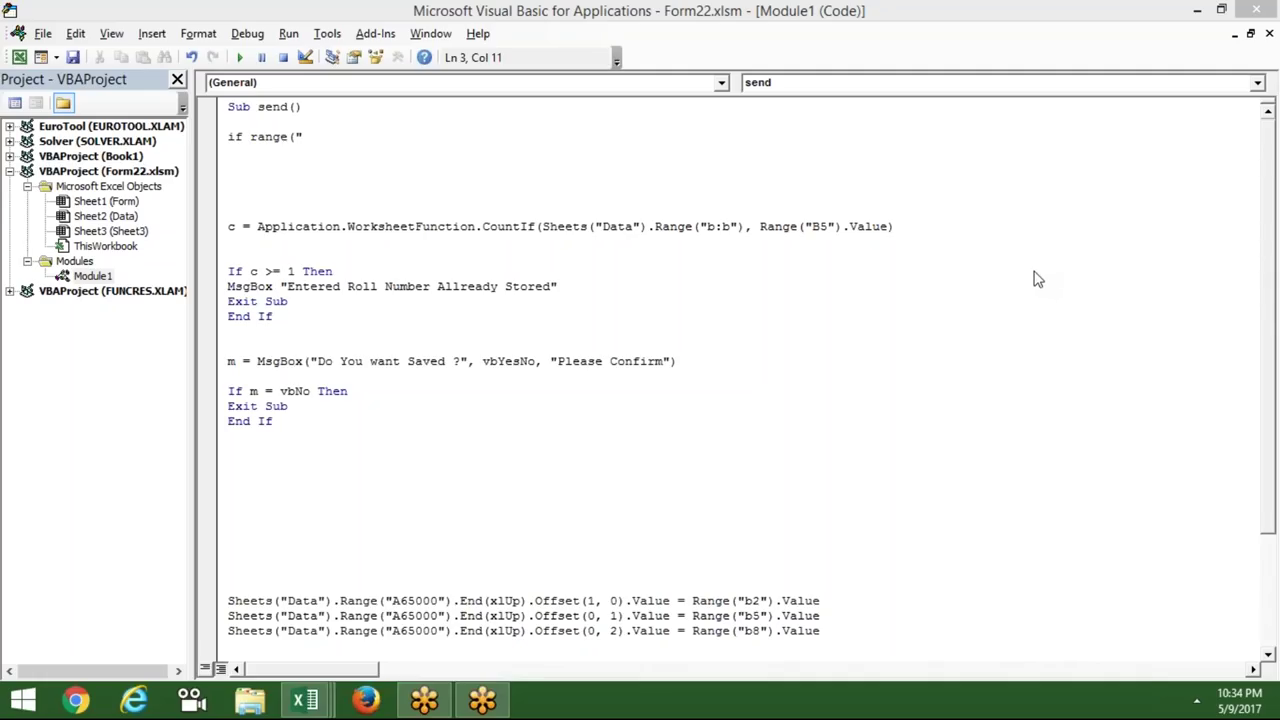
pyautogui.click(494, 146)
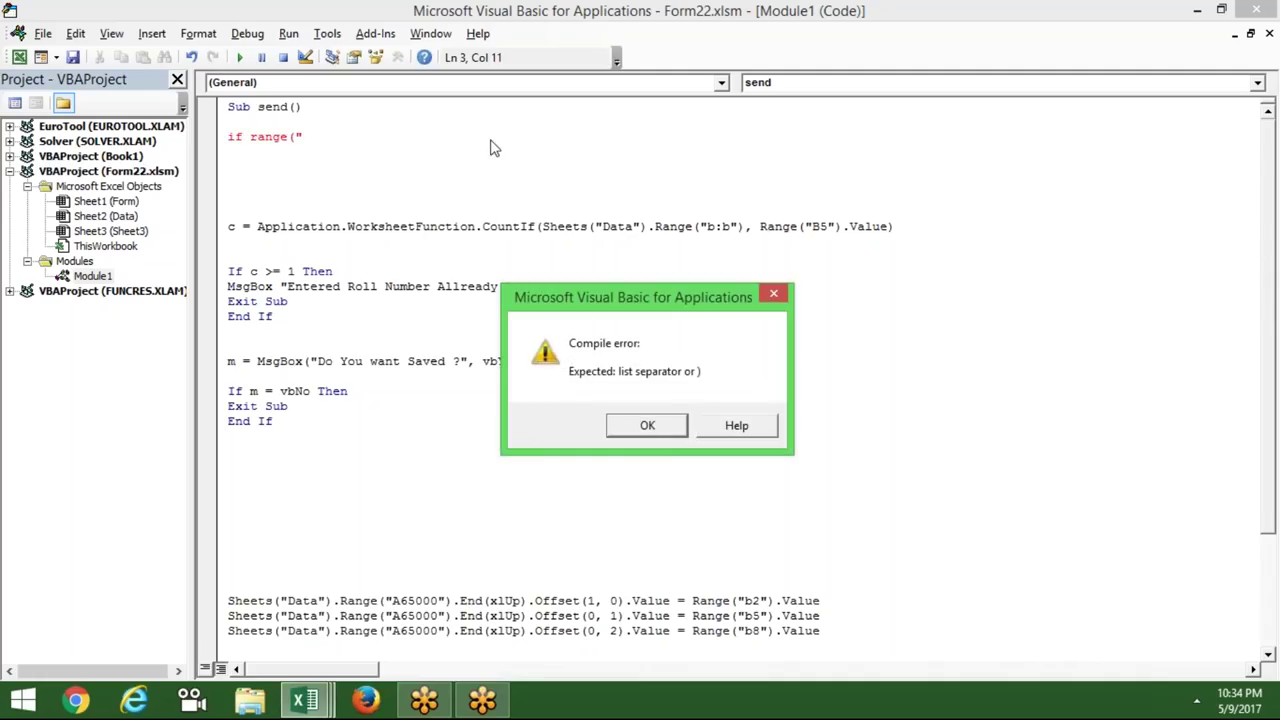
pyautogui.press('Return')
pyautogui.write('b2")')
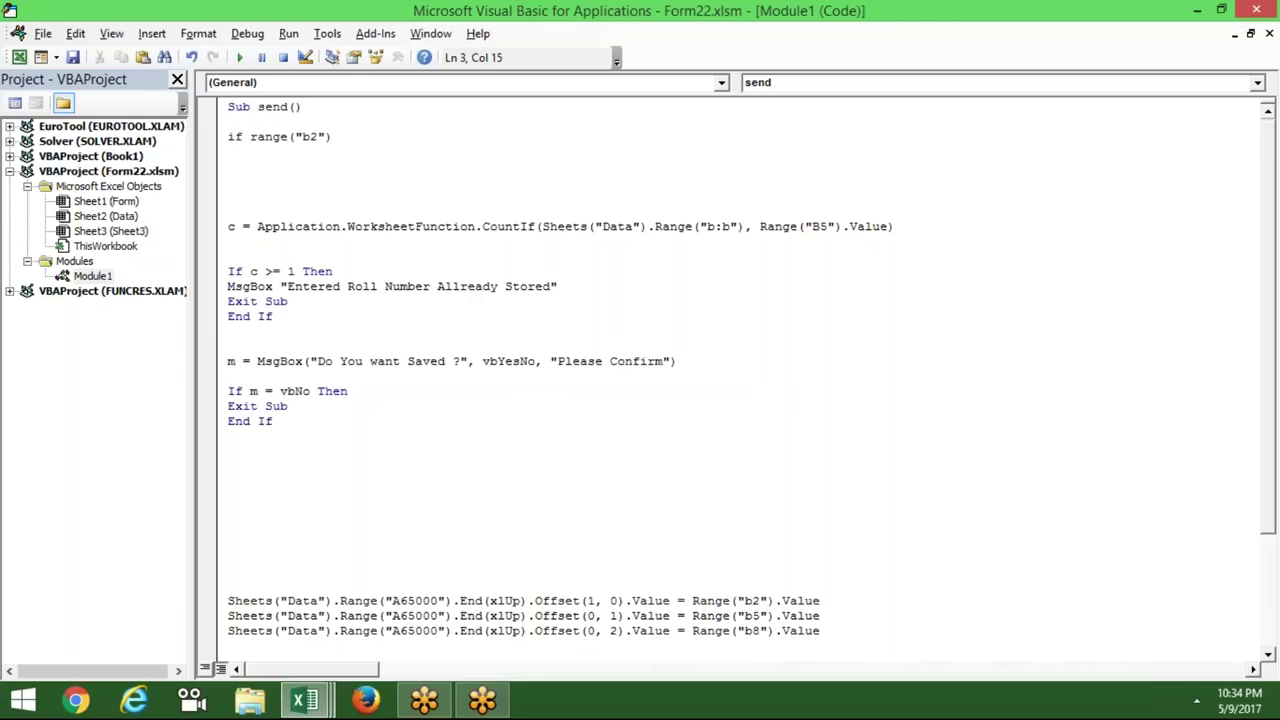
pyautogui.write('.Value')
# Step: Extend the condition to Range("b2").Value = 0 Or Range("b5").Value = 0
pyautogui.write(' =')
pyautogui.write('0 ')
pyautogui.write('and range("')
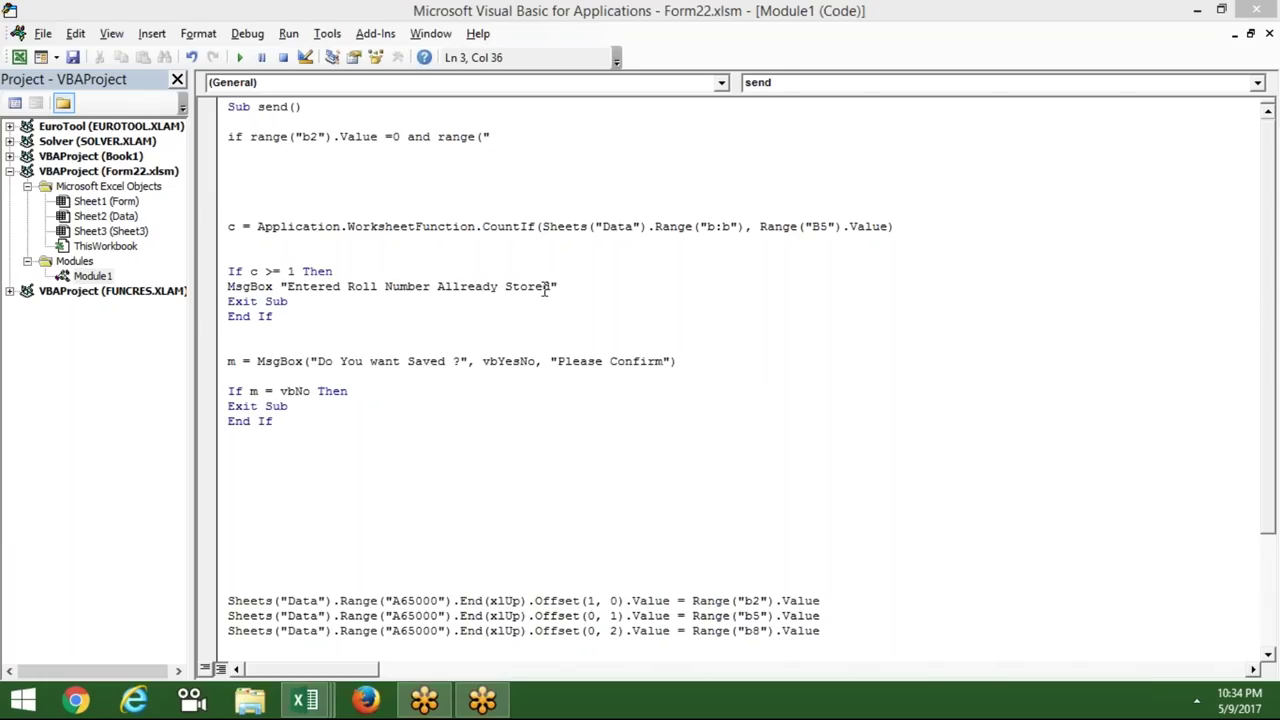
pyautogui.click(508, 133)
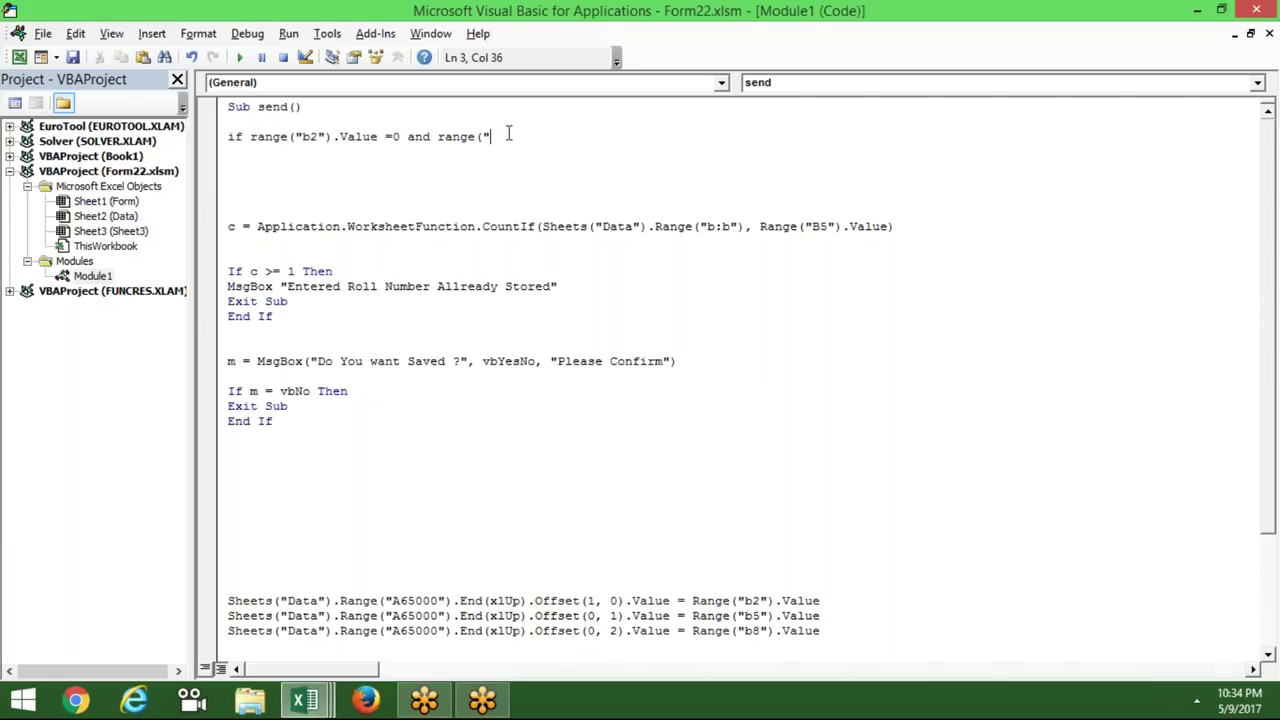
pyautogui.write('b5')
pyautogui.write('").')
pyautogui.press('Escape')
pyautogui.doubleClick(418, 137)
pyautogui.write('or')
pyautogui.click(546, 135)
pyautogui.press('BackSpace')
pyautogui.write('.v')
pyautogui.press('Tab')
pyautogui.write('= 0 ')
pyautogui.write('the')
# Step: Add Range("b8").Value = 0 Then to complete the If condition
pyautogui.hotkey('alt', 'F11')
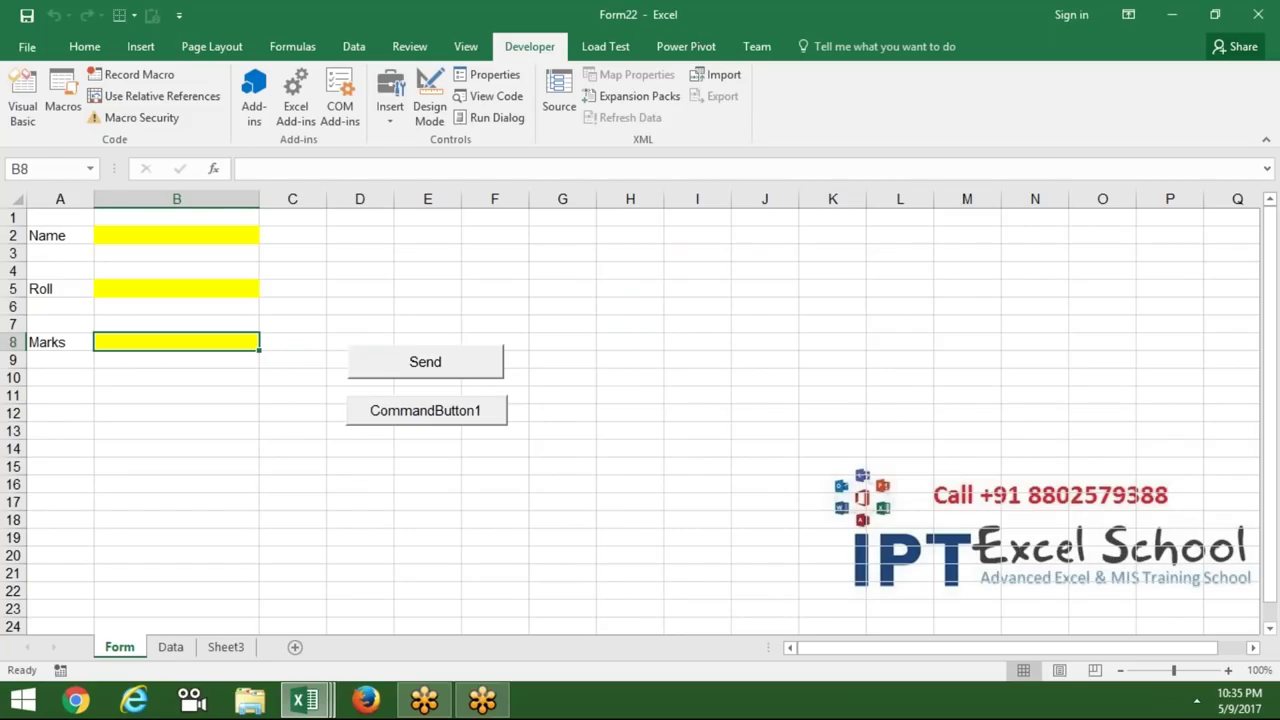
pyautogui.hotkey('alt', 'F11')
pyautogui.write('range("b2").Value =0 or  range("b5").Value = 0 or range("b8"')
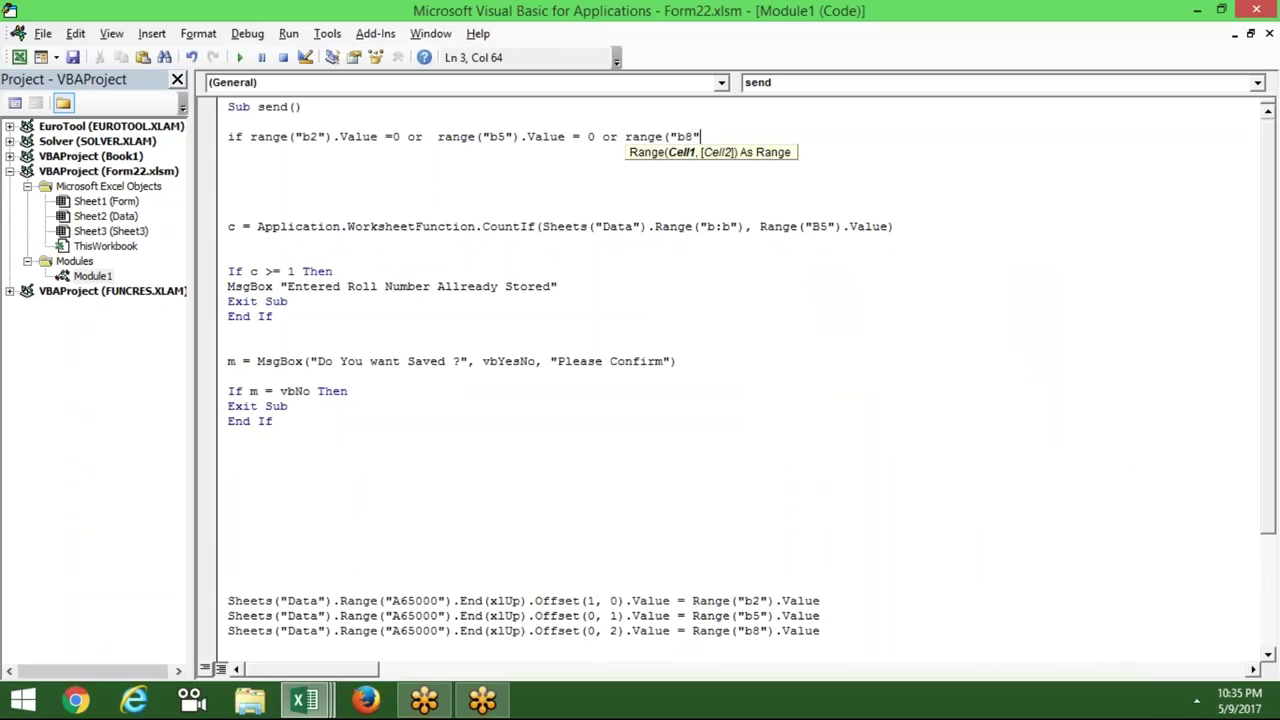
pyautogui.write(').')
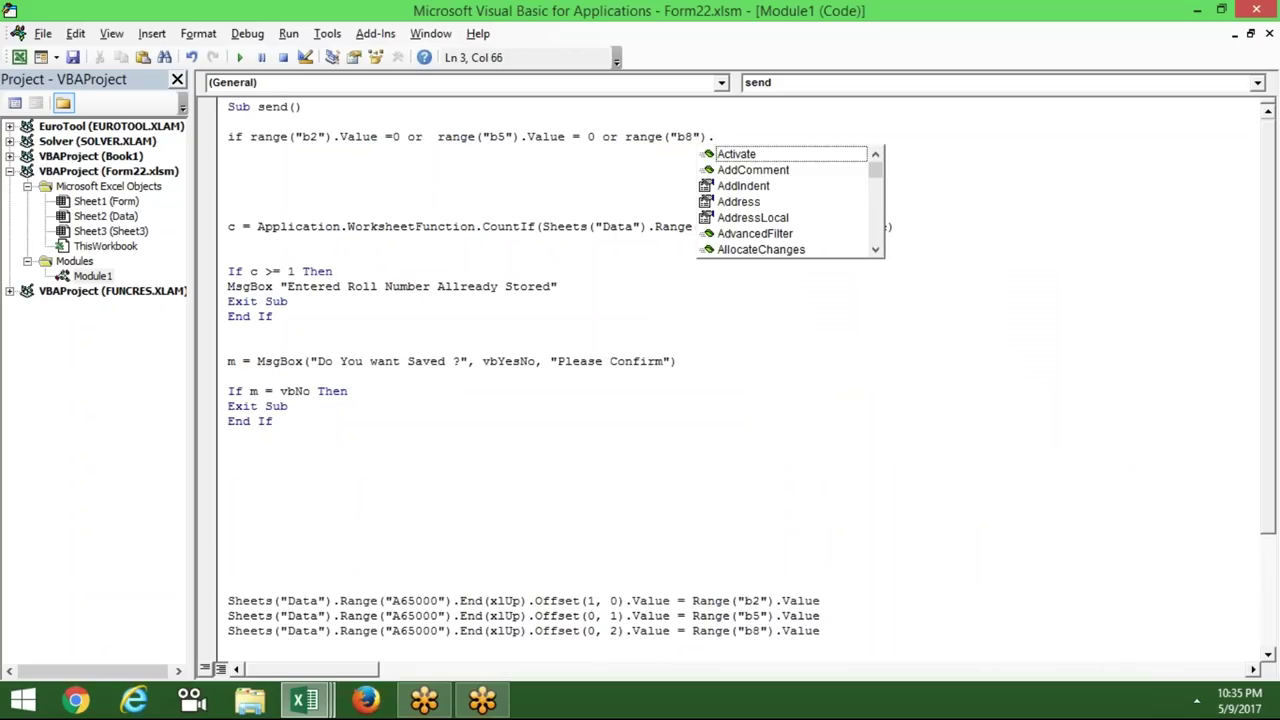
pyautogui.write('b')
pyautogui.press('BackSpace')
pyautogui.write('v')
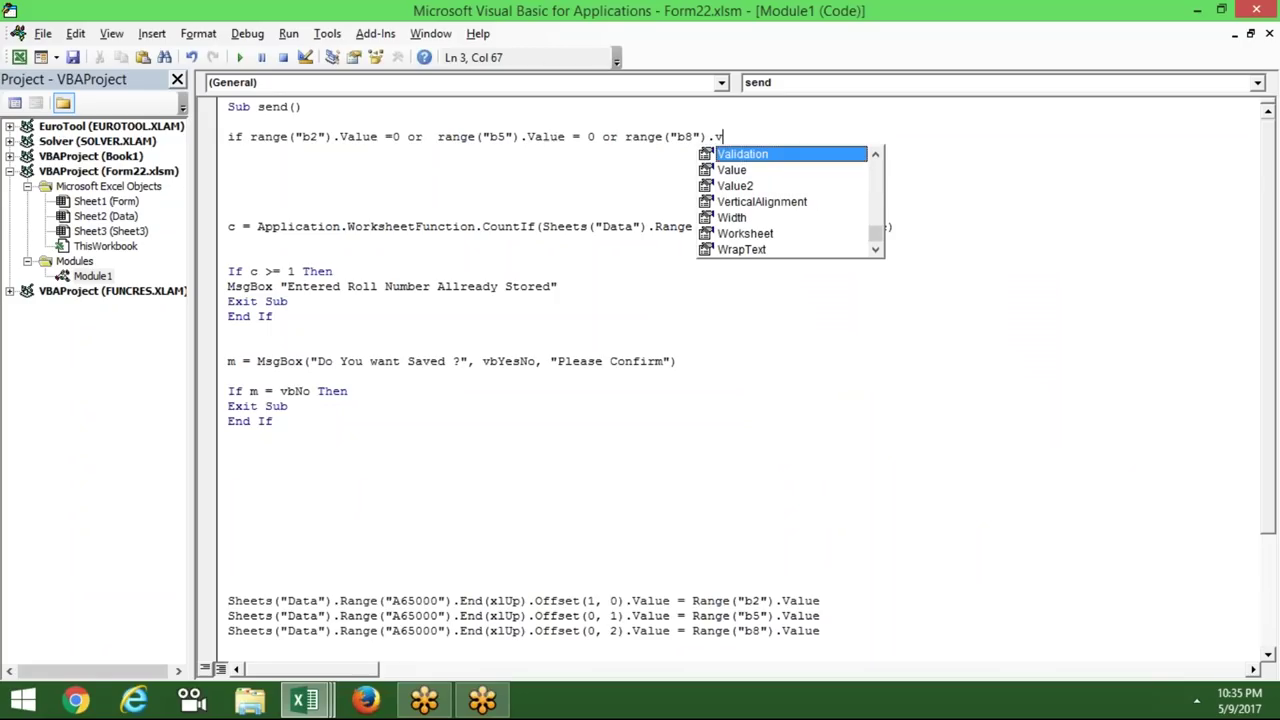
pyautogui.press('Down')
pyautogui.press('Tab')
pyautogui.write('=0 ')
pyautogui.write('then')
pyautogui.press('Return')
# Step: Add MsgBox "Please Fill Every Field", Exit Sub and End If lines inside the block
pyautogui.write('msgbox')
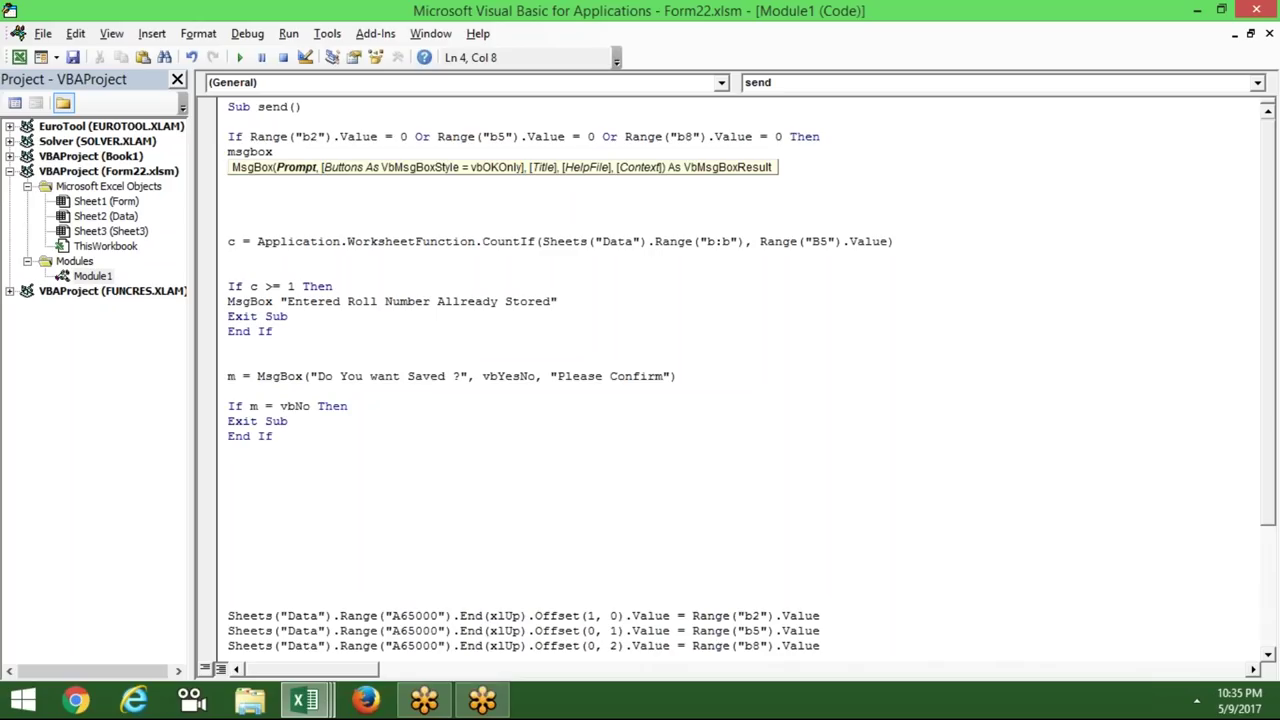
pyautogui.write(' "Please Fill ')
pyautogui.write('Every Field"')
pyautogui.press('Return')
pyautogui.write('exit Sub')
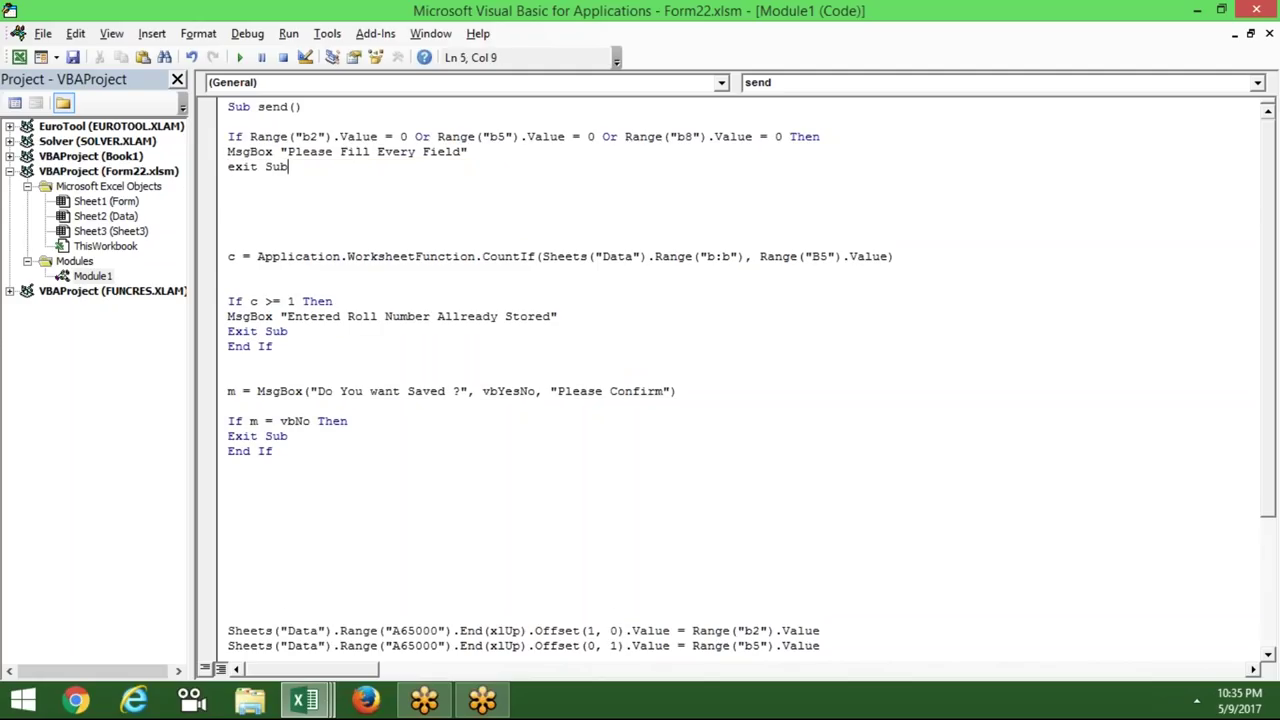
pyautogui.press('Return')
pyautogui.write('end if')
pyautogui.press('Return')
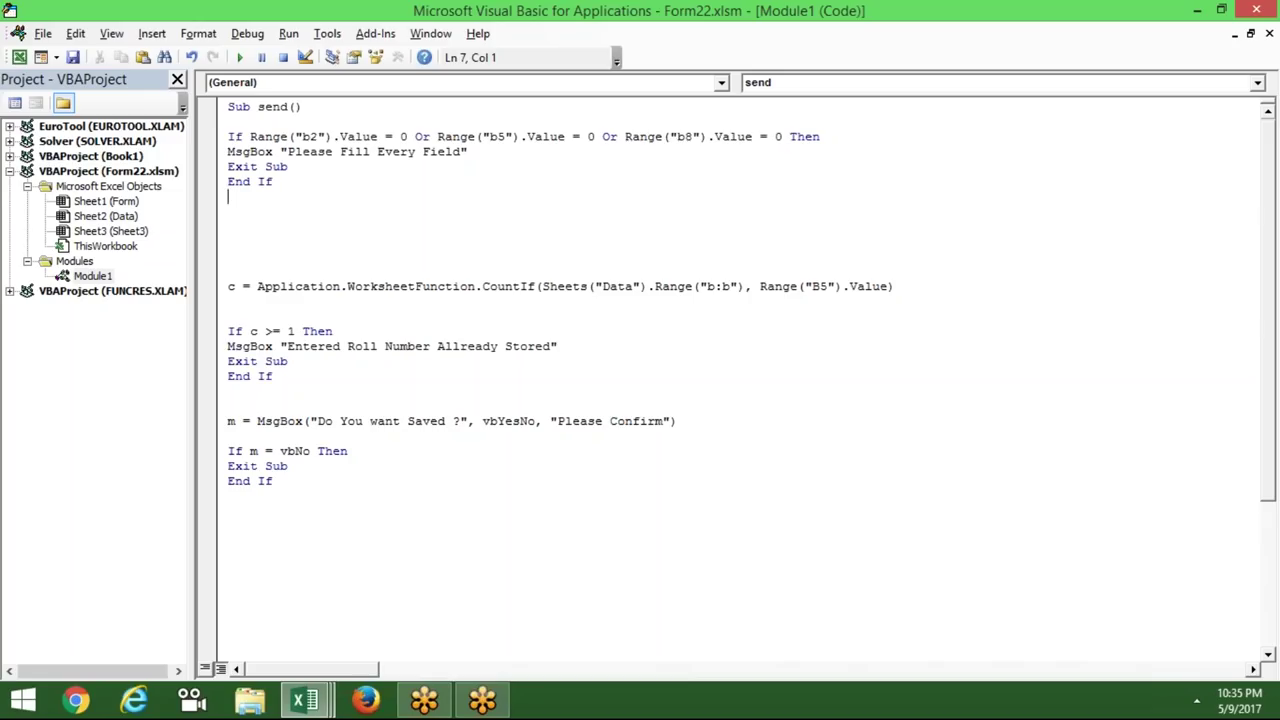
pyautogui.click(546, 287)
# Step: Run Send on the blank form and dismiss the 'Please Fill Every Field' warning
pyautogui.hotkey('alt', 'Tab')
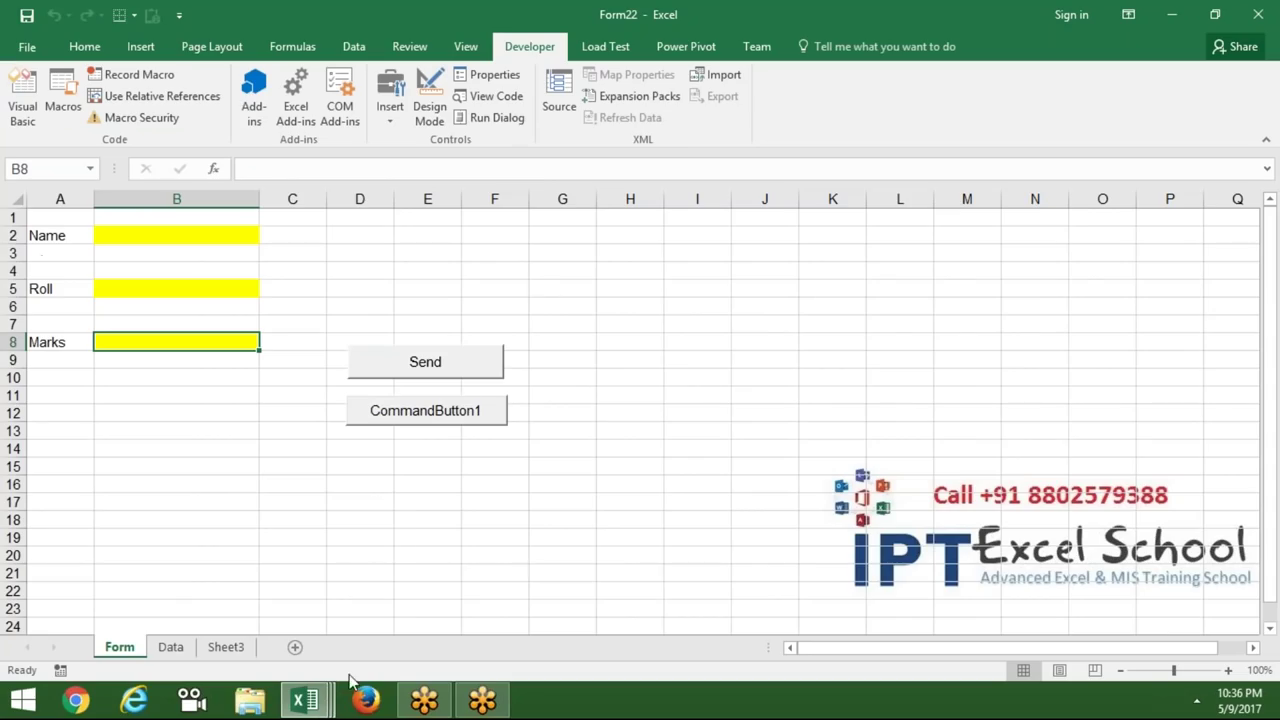
pyautogui.click(424, 368)
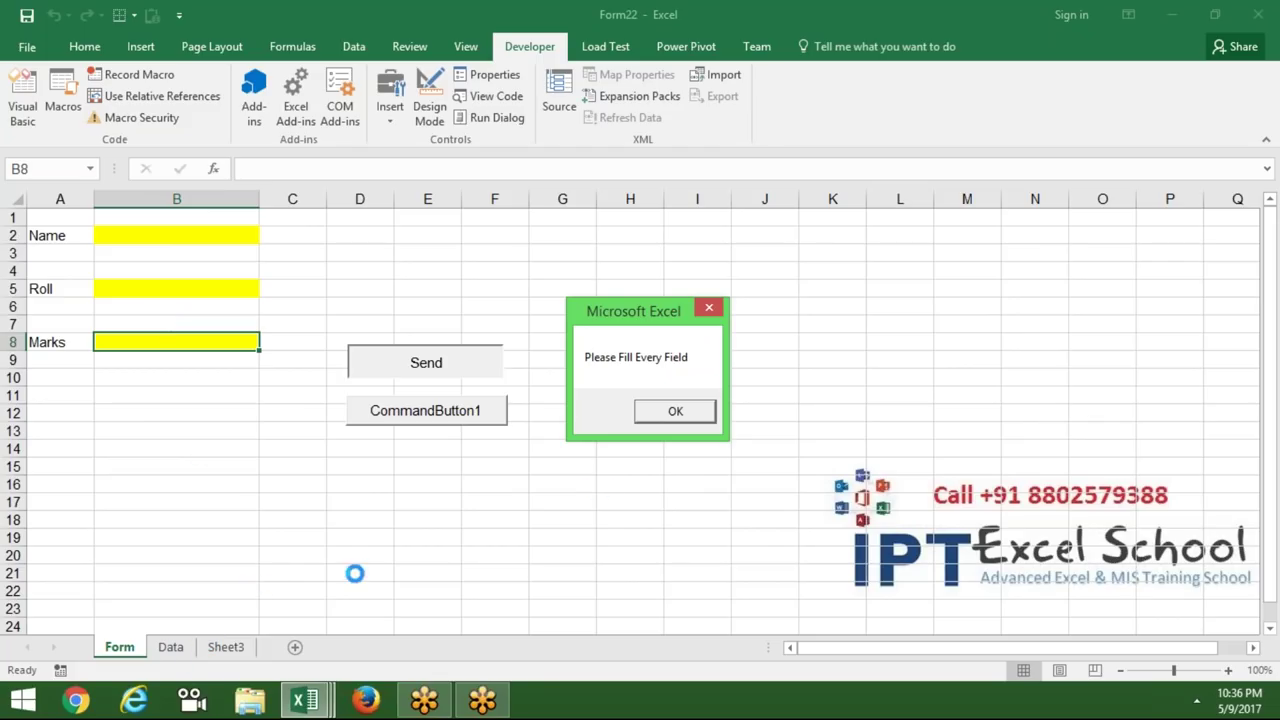
pyautogui.click(658, 416)
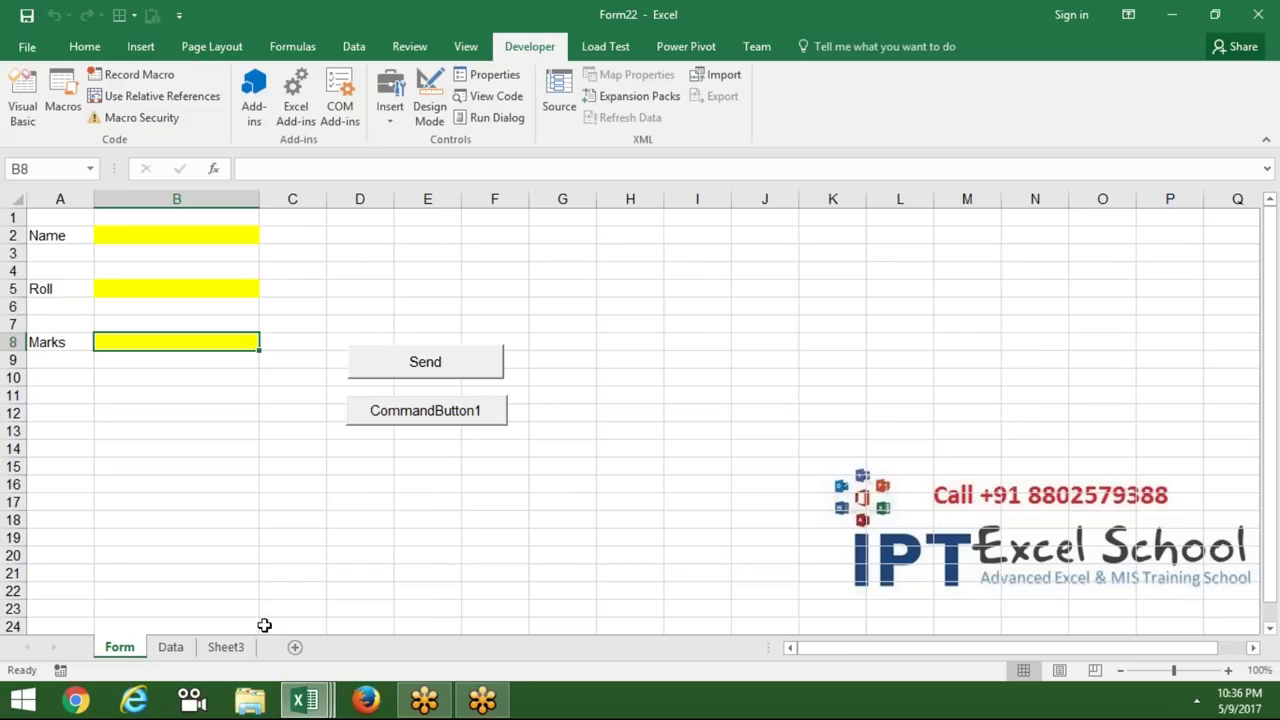
# Step: Check the empty Sheet3, select G12, and return to the Form sheet
pyautogui.click(247, 652)
pyautogui.click(446, 416)
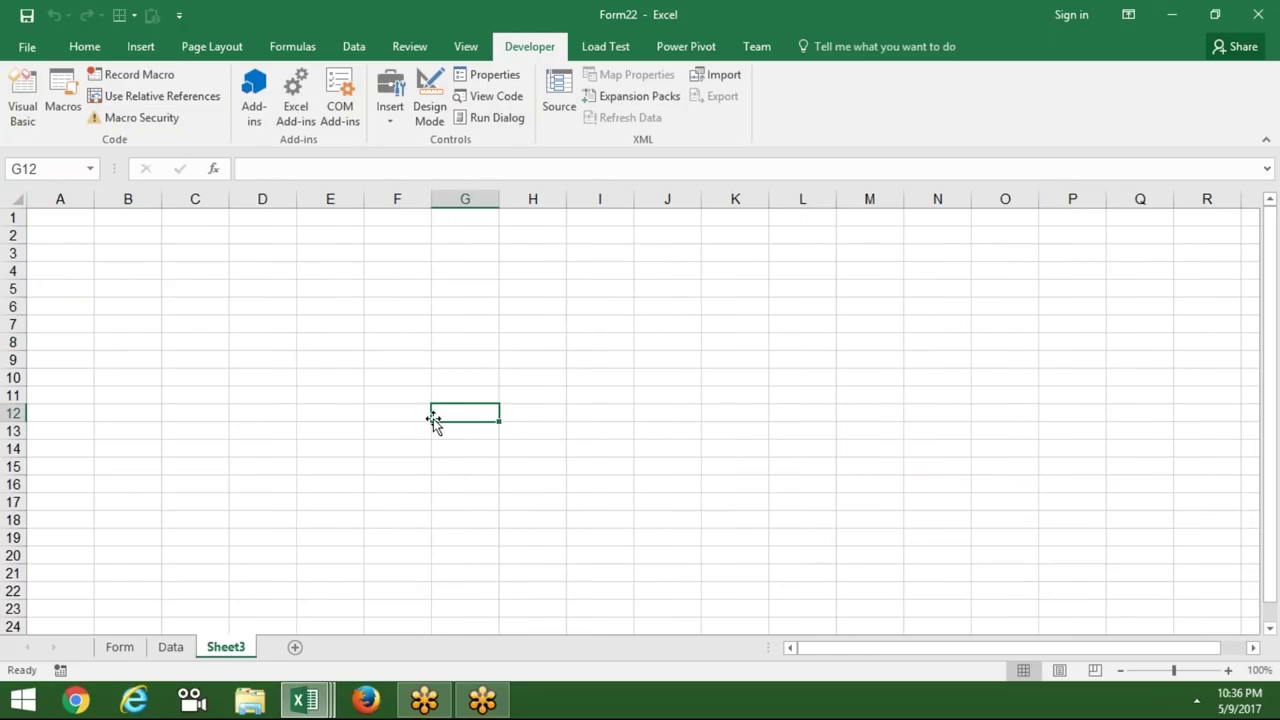
pyautogui.click(120, 647)
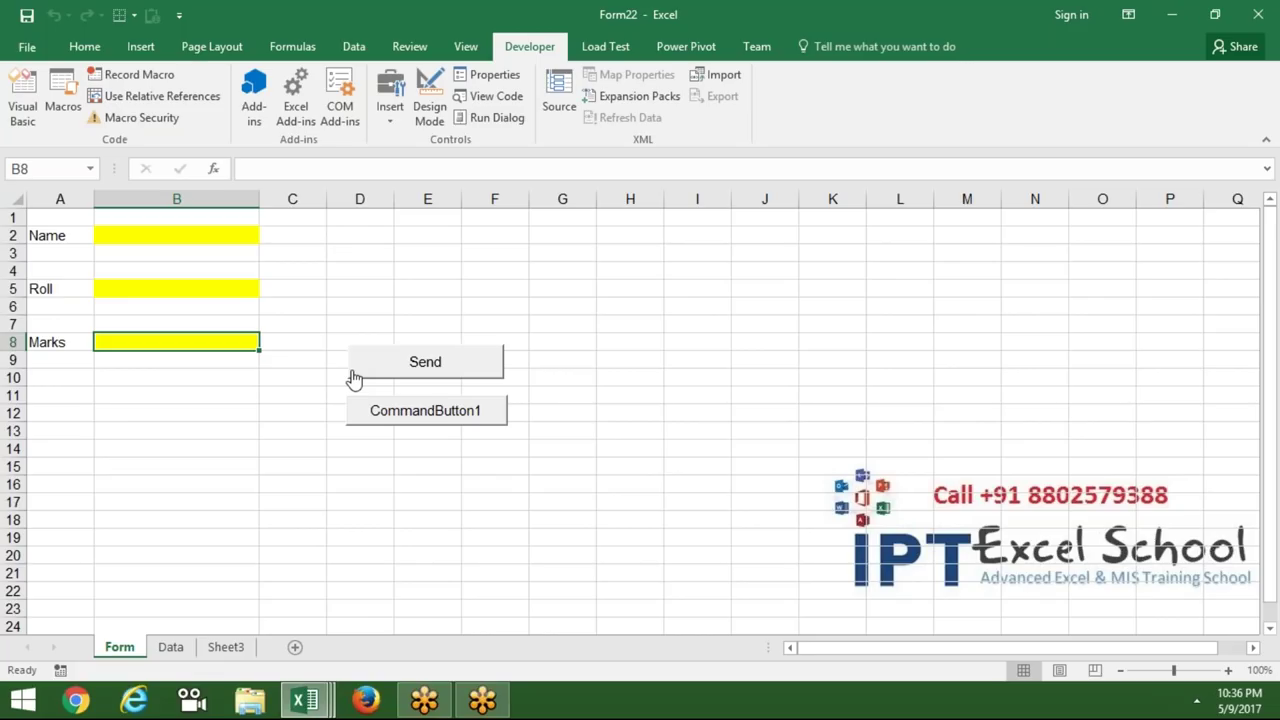
# Step: Review the send macro, highlighting the CountIf arguments and the first data-copy line's .Value
pyautogui.hotkey('alt', 'Tab')
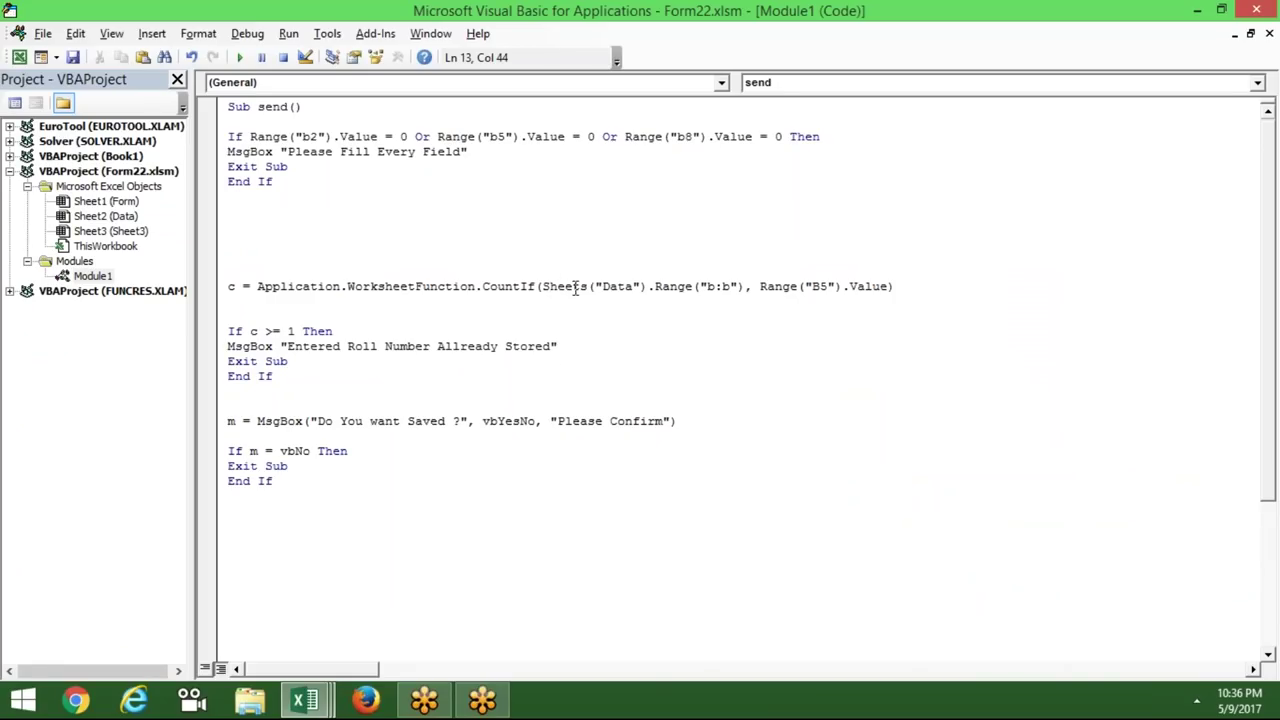
pyautogui.moveTo(541, 287); pyautogui.dragTo(747, 292)
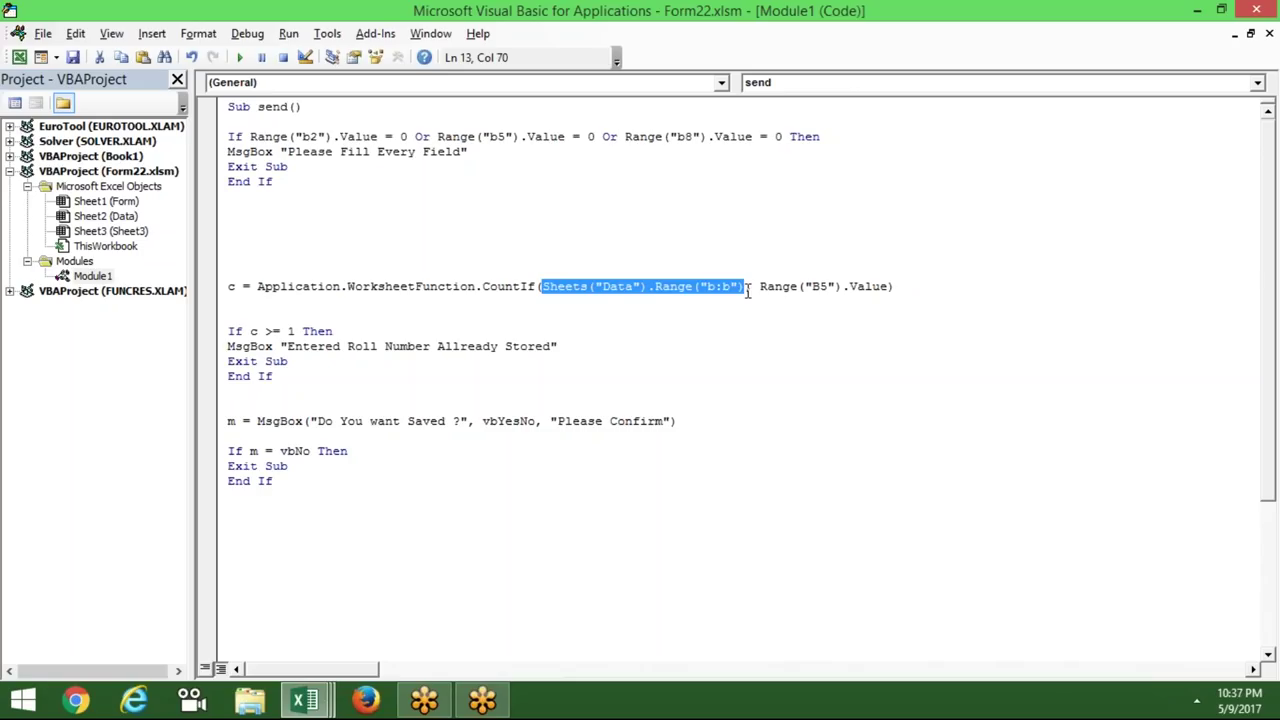
pyautogui.press('Down')
pyautogui.press('Down')
pyautogui.press('Down')
pyautogui.press('Down')
pyautogui.press('Down')
pyautogui.press('Down')
pyautogui.press('Down')
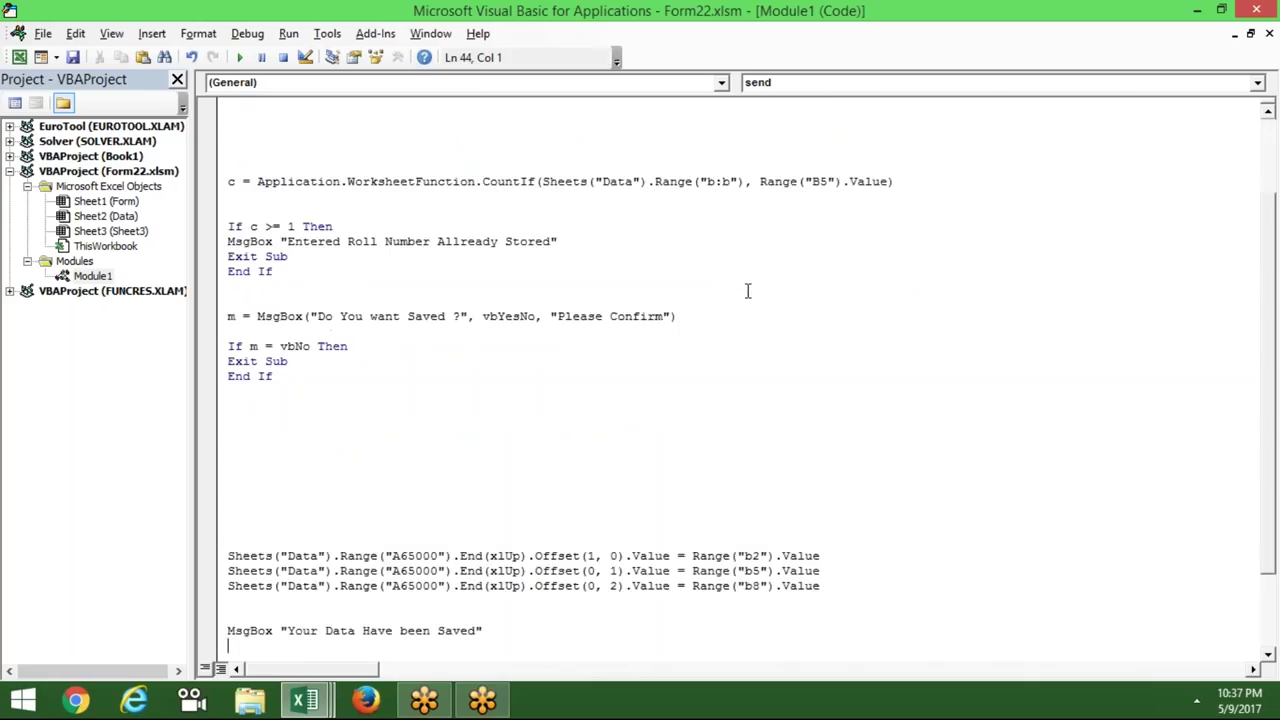
pyautogui.press('Down')
pyautogui.press('Down')
pyautogui.press('Down')
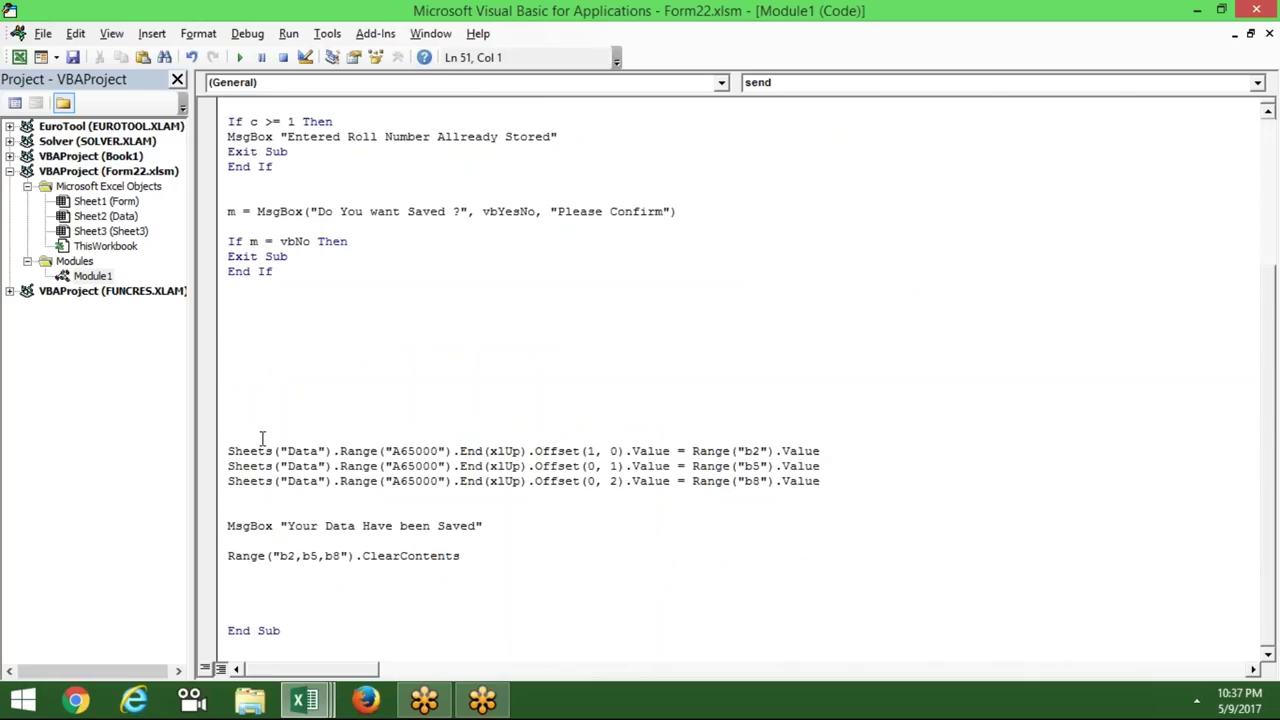
pyautogui.click(230, 452)
pyautogui.keyDown('shift'); pyautogui.click(634, 452); pyautogui.keyUp('shift')
pyautogui.moveTo(634, 452); pyautogui.dragTo(672, 453)
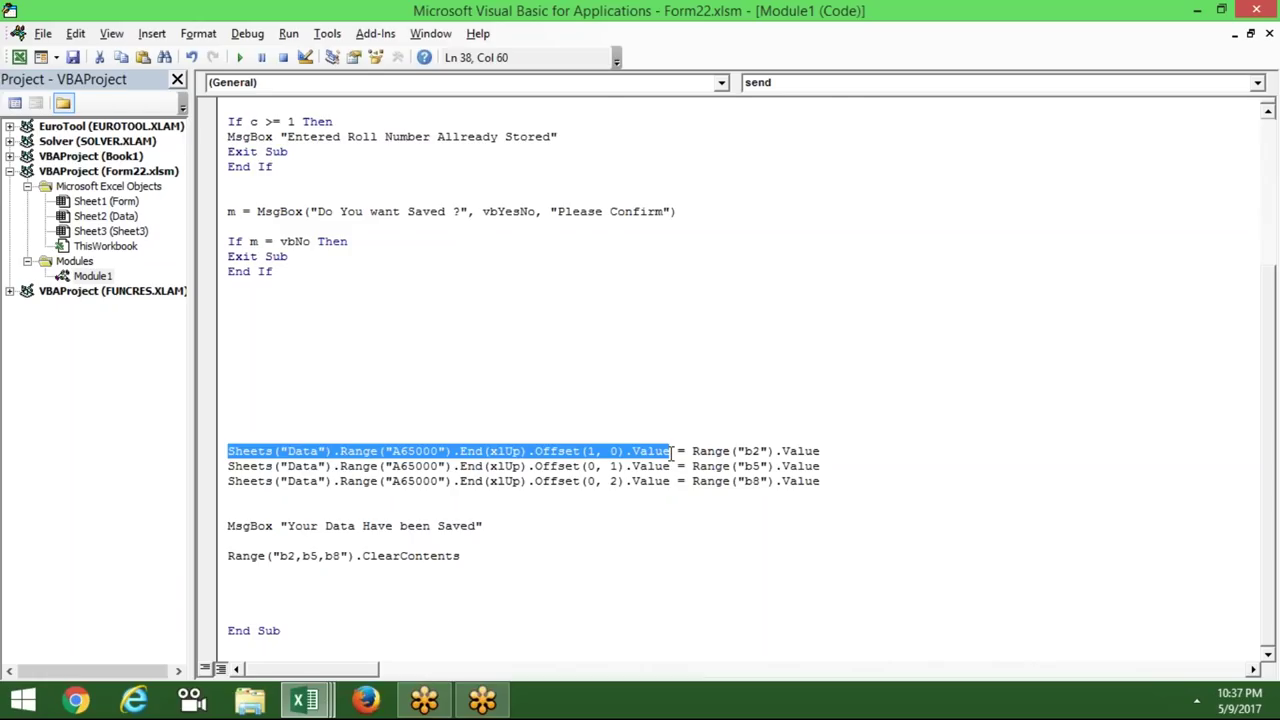
pyautogui.press('Up')
pyautogui.press('Up')
pyautogui.press('Up')
pyautogui.press('Up')
pyautogui.press('Up')
pyautogui.press('Up')
pyautogui.press('Up')
pyautogui.press('Up')
pyautogui.press('Up')
pyautogui.press('Up')
pyautogui.press('Down')
pyautogui.press('Down')
pyautogui.press('Down')
pyautogui.press('Down')
pyautogui.press('Down')
pyautogui.press('Down')
pyautogui.press('Down')
pyautogui.press('Down')
pyautogui.press('Up')
pyautogui.press('Up')
pyautogui.press('Up')
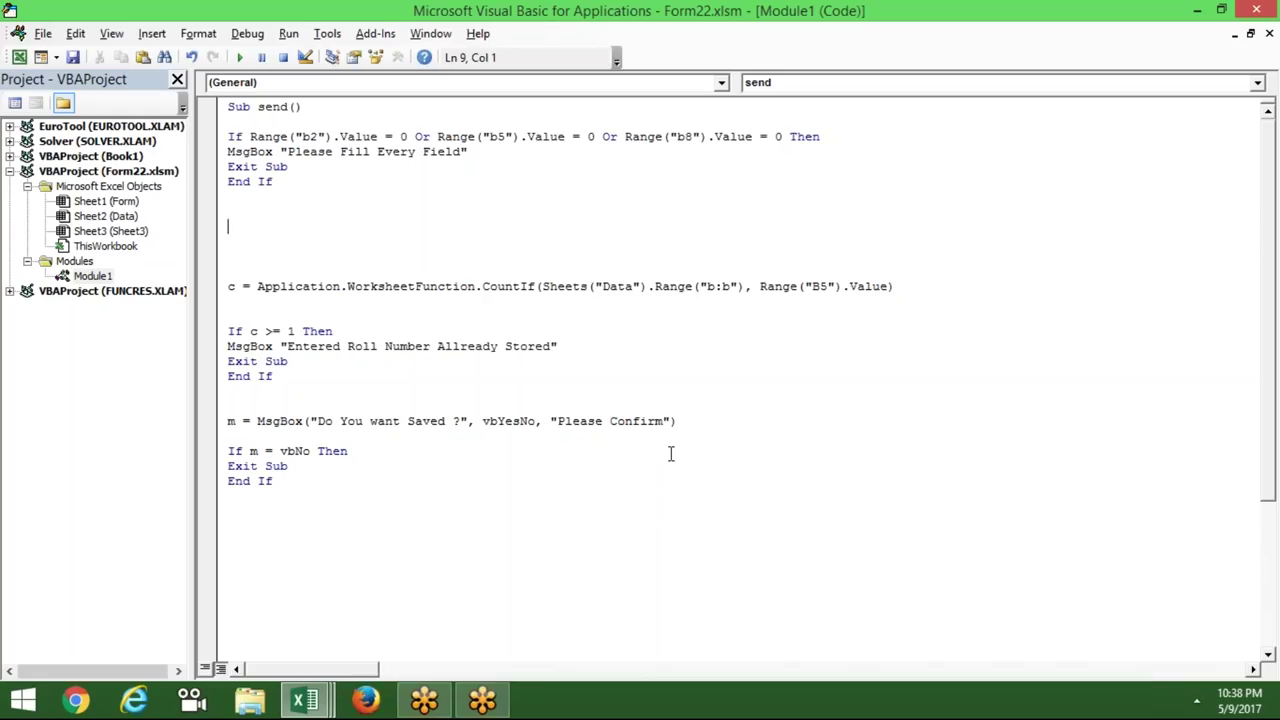
# Step: Check the macro's End Sub, then go back to Excel's Form sheet
pyautogui.hotkey('alt', 'F11')
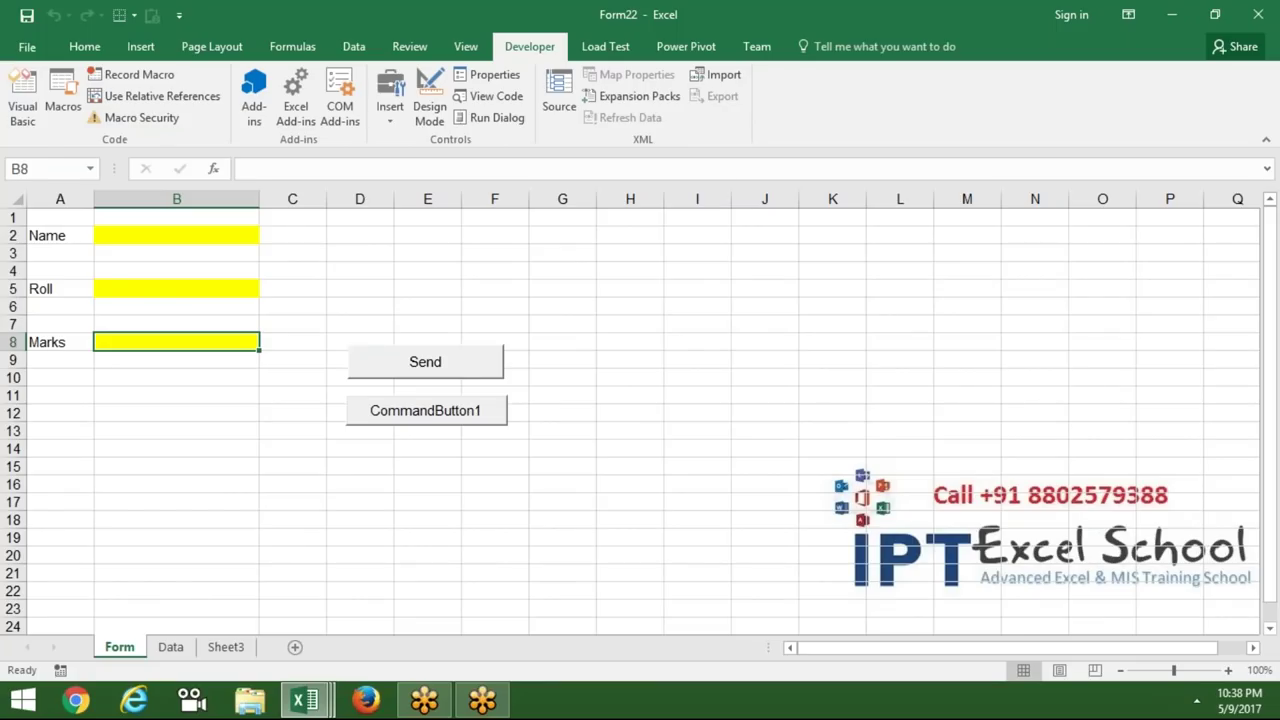
pyautogui.hotkey('alt', 'F11')
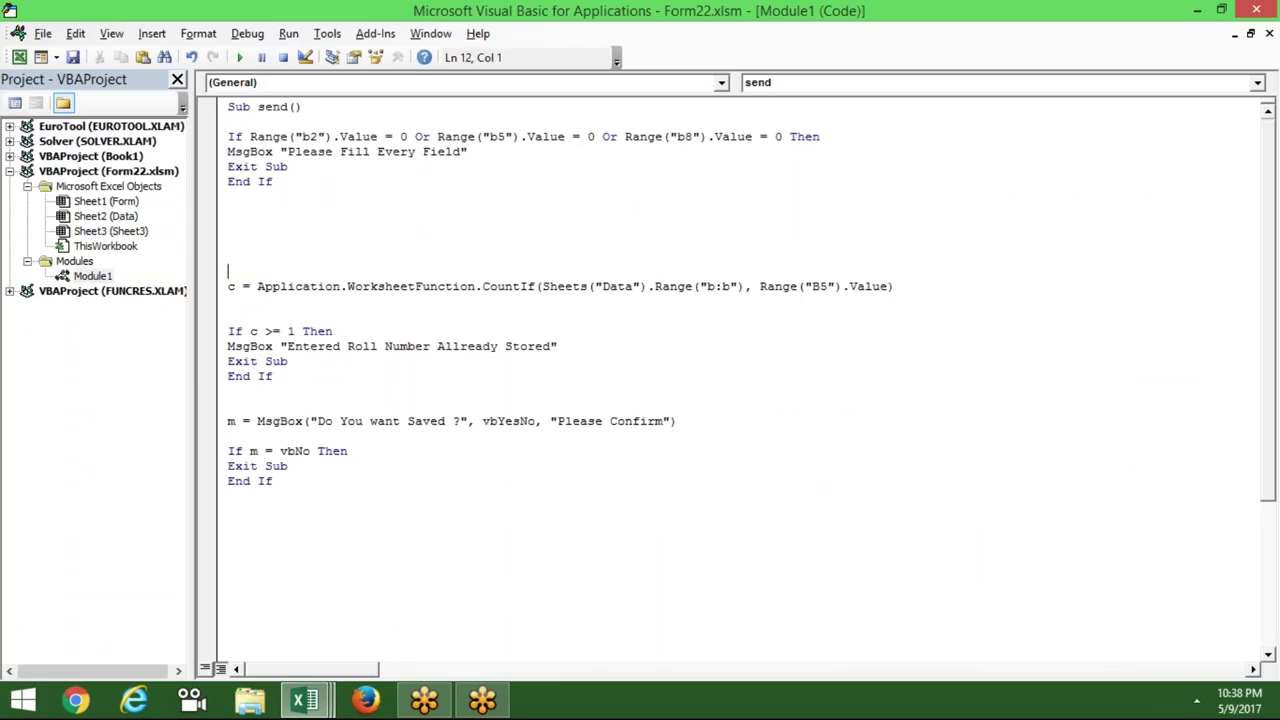
pyautogui.hotkey('ctrl', 'End')
pyautogui.press('Down')
pyautogui.press('Down')
pyautogui.press('Down')
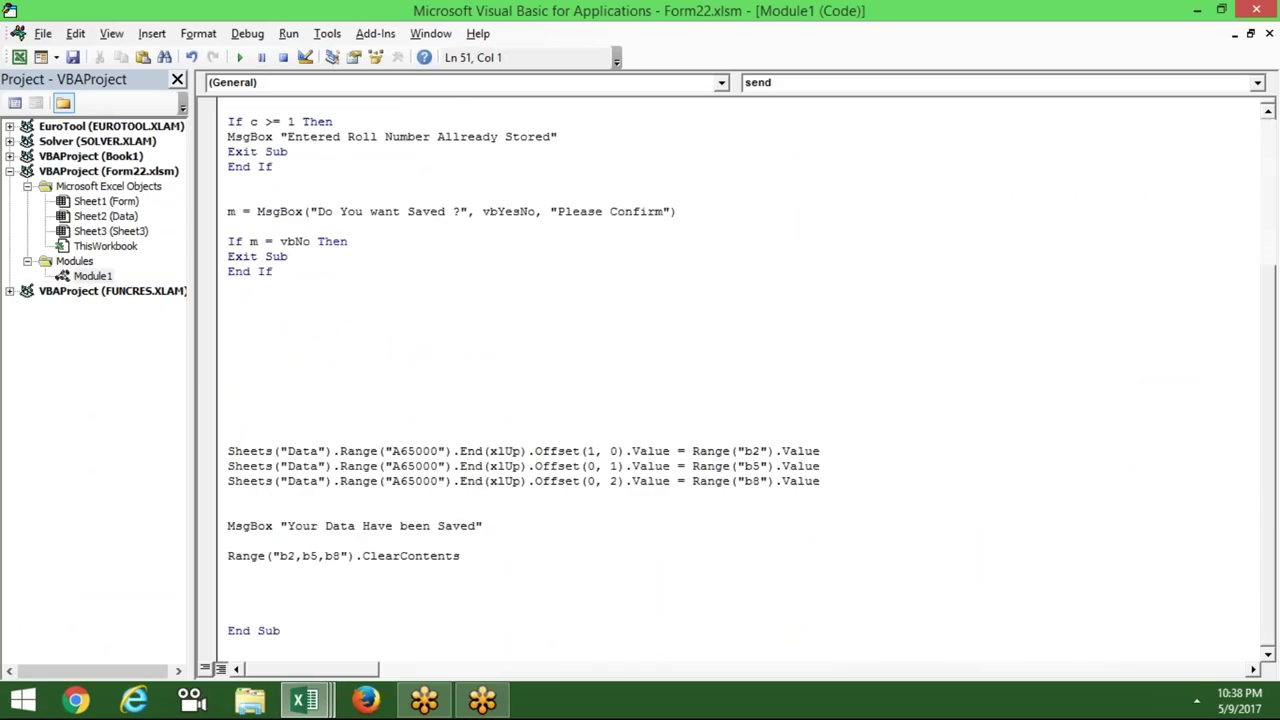
pyautogui.hotkey('alt', 'F11')
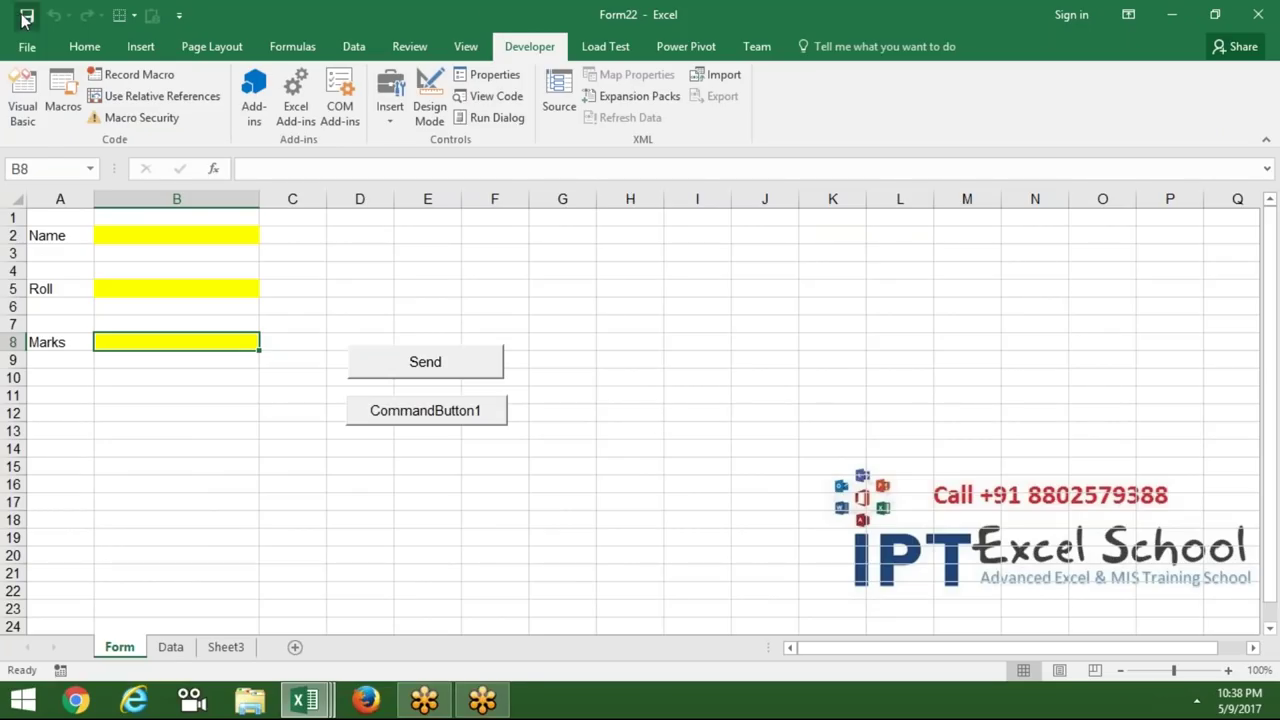
# Step: Close the Form22 workbook and load gmail.com in Chrome
pyautogui.click(1258, 20)
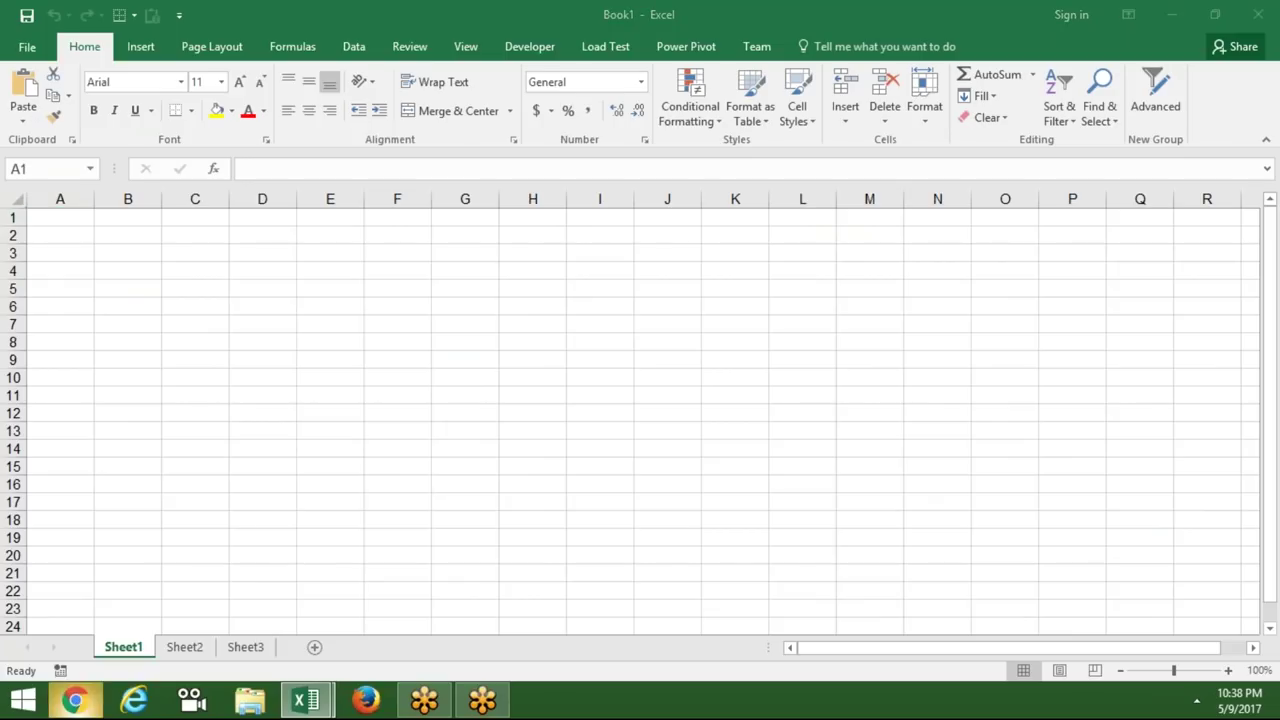
pyautogui.click(75, 700)
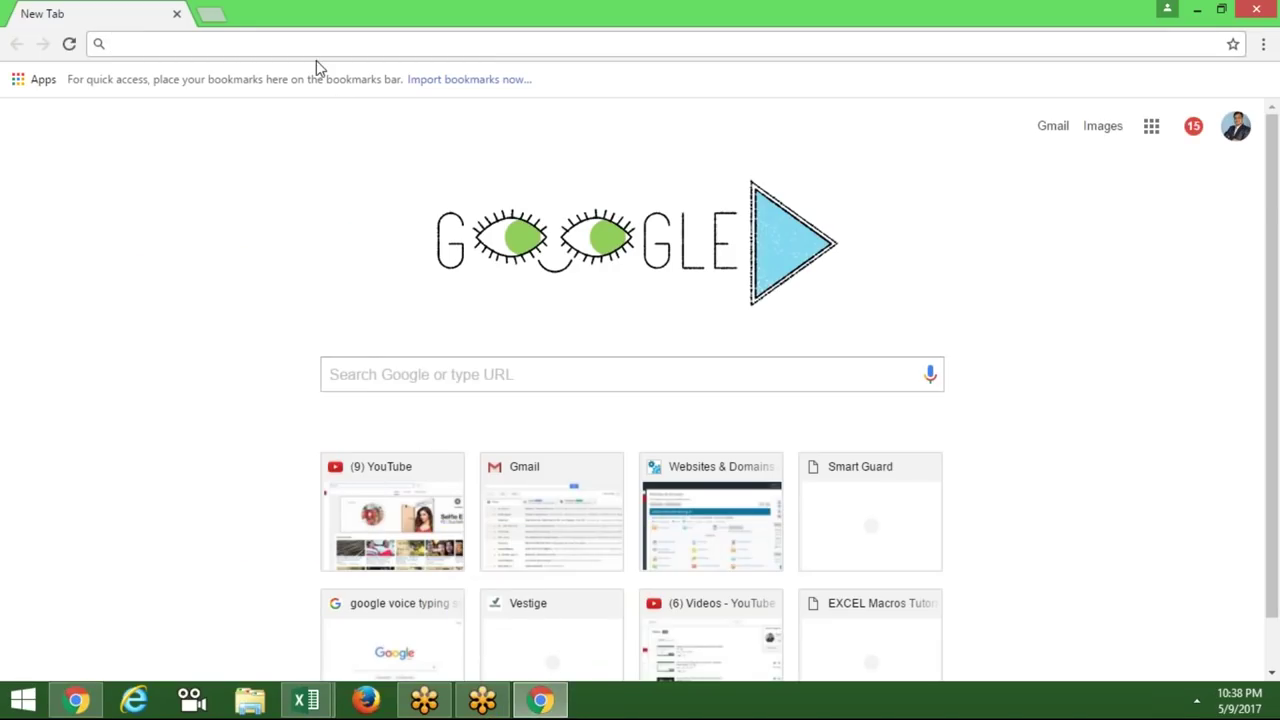
pyautogui.write('gmail.com')
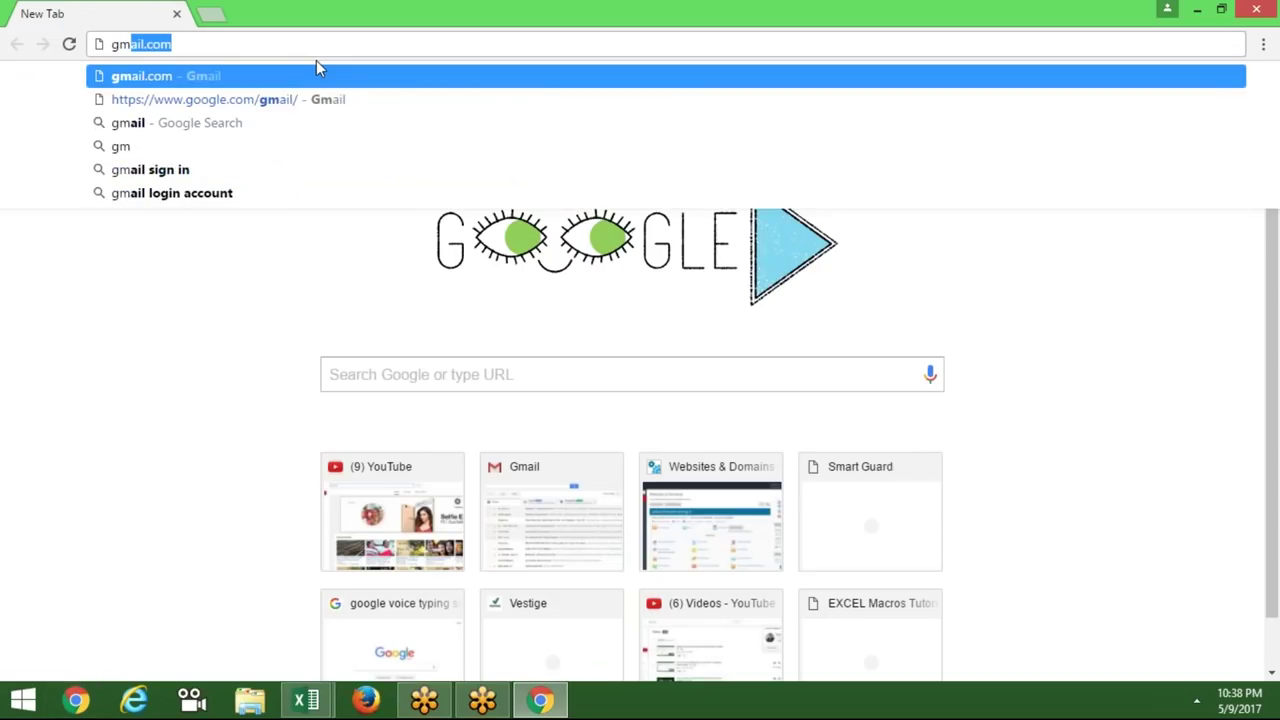
pyautogui.press('Return')
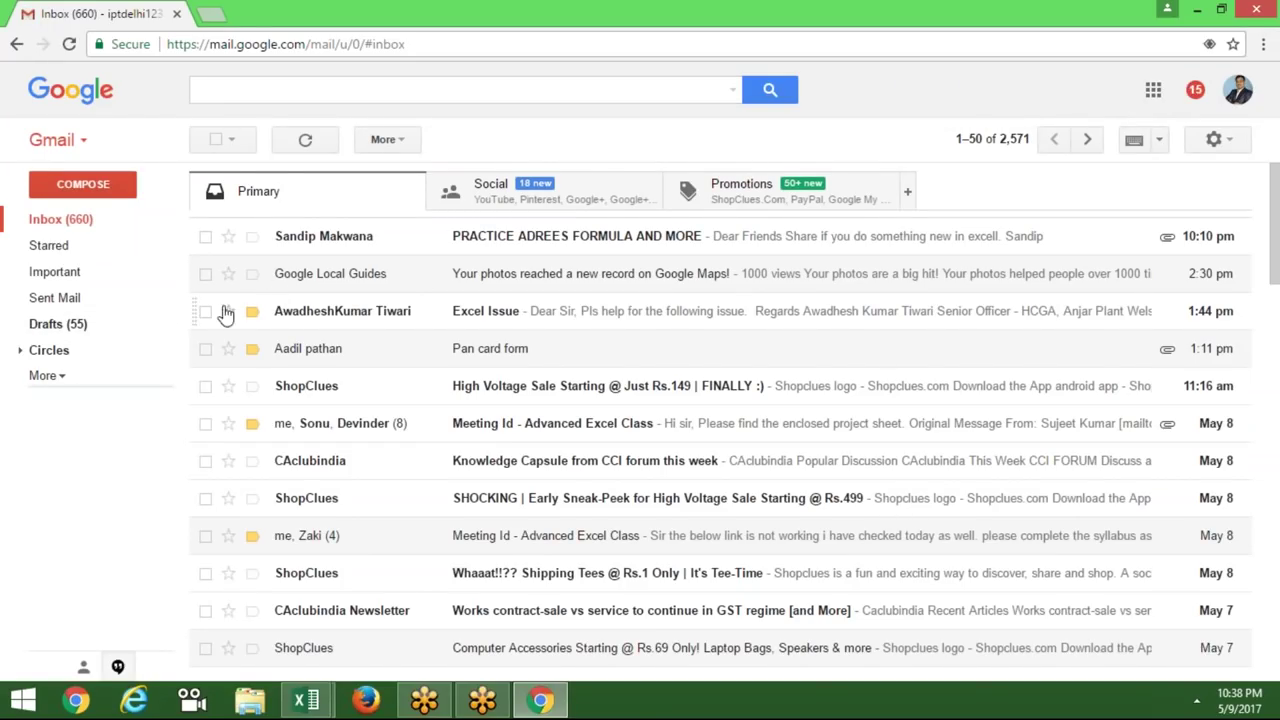
# Step: Open the 'Meeting Id - Advanced Excel Class' message from Sent Mail
pyautogui.click(80, 274)
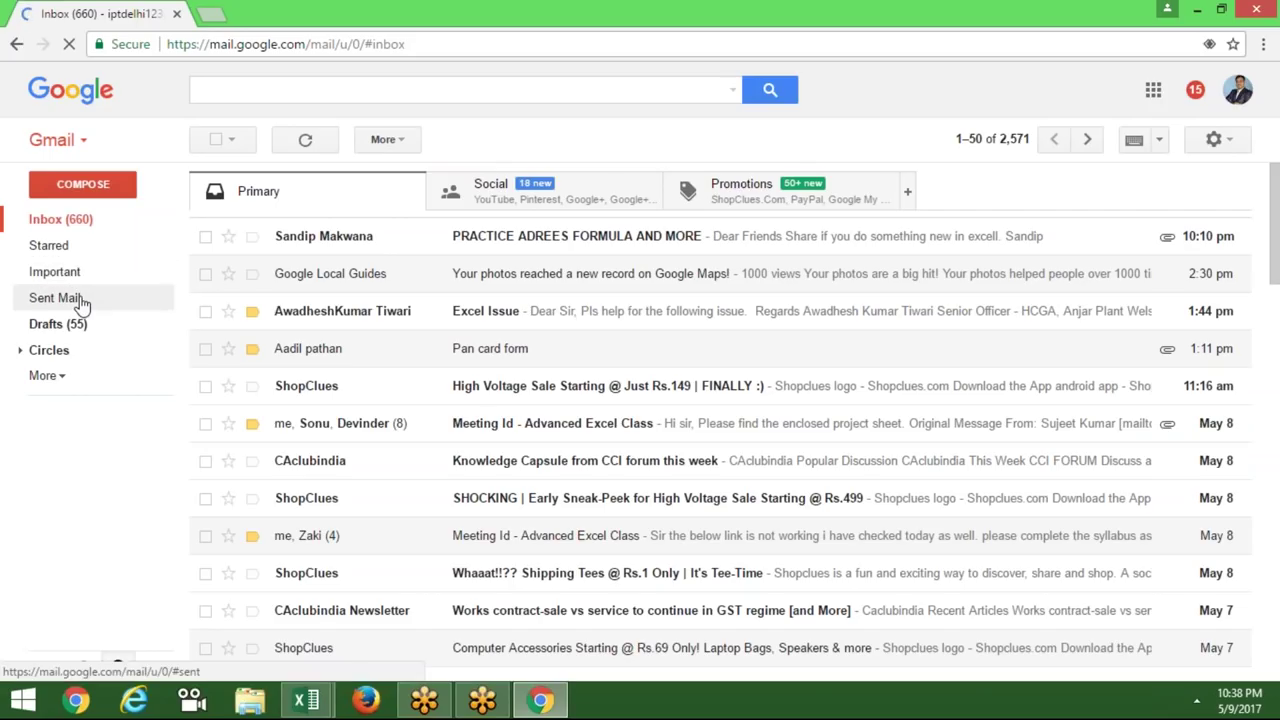
pyautogui.click(80, 300)
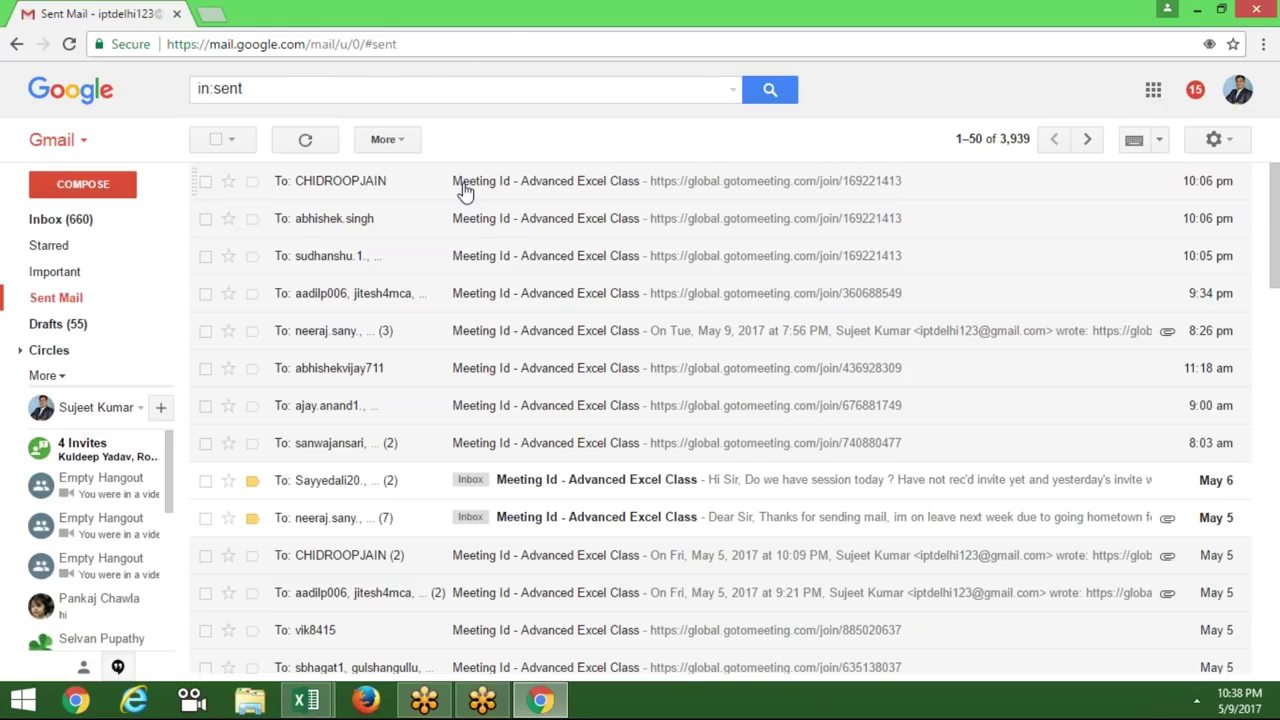
pyautogui.click(463, 190)
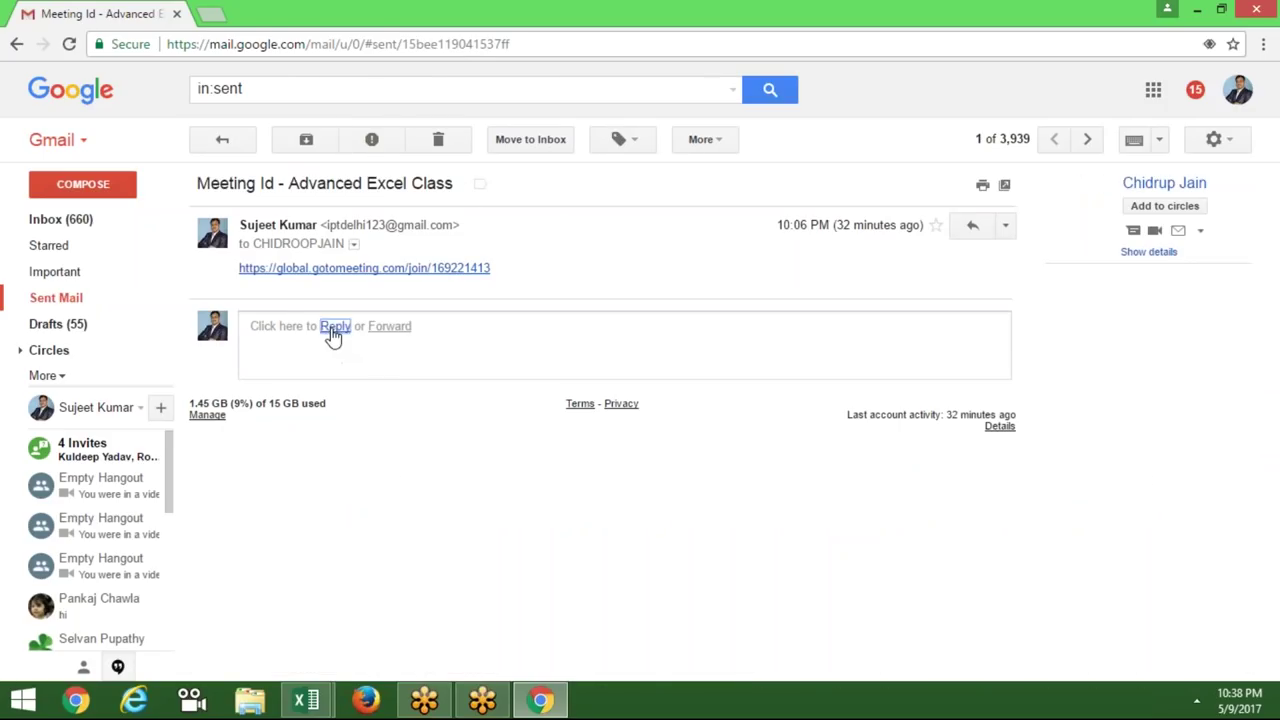
# Step: Reply to the meeting message with Form22 from the Desktop attached, and send it
pyautogui.click(334, 327)
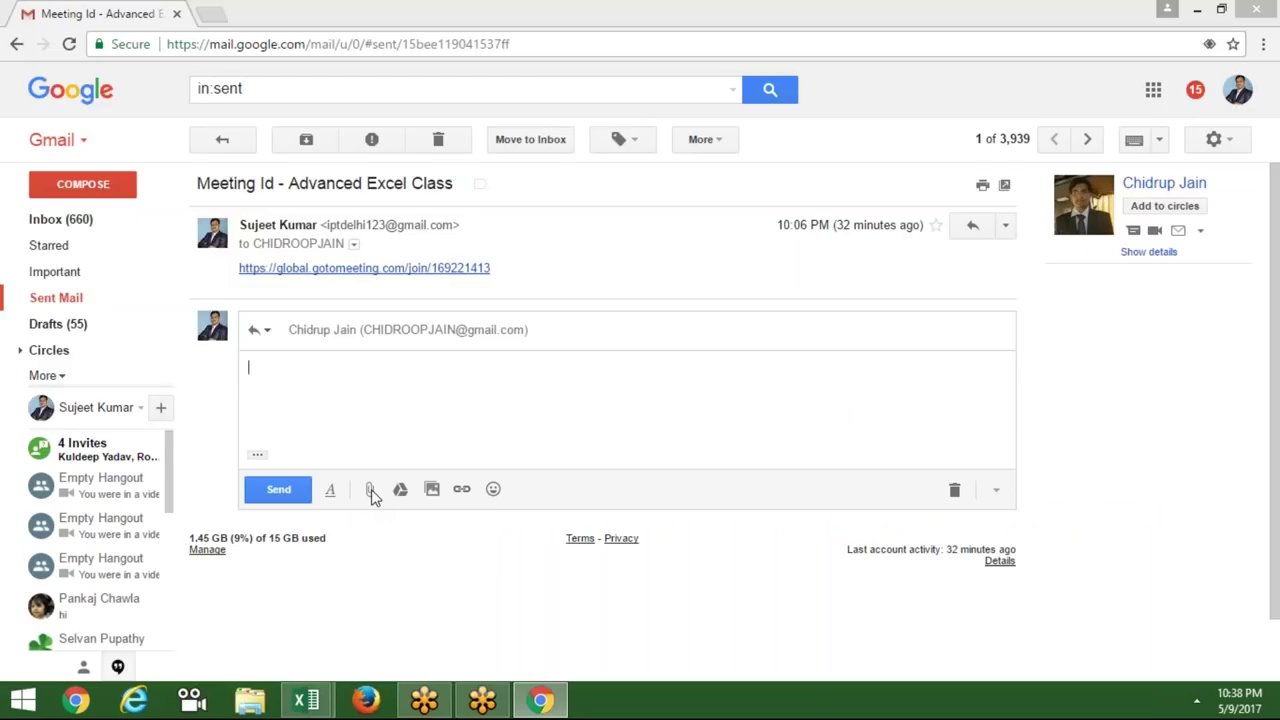
pyautogui.click(370, 490)
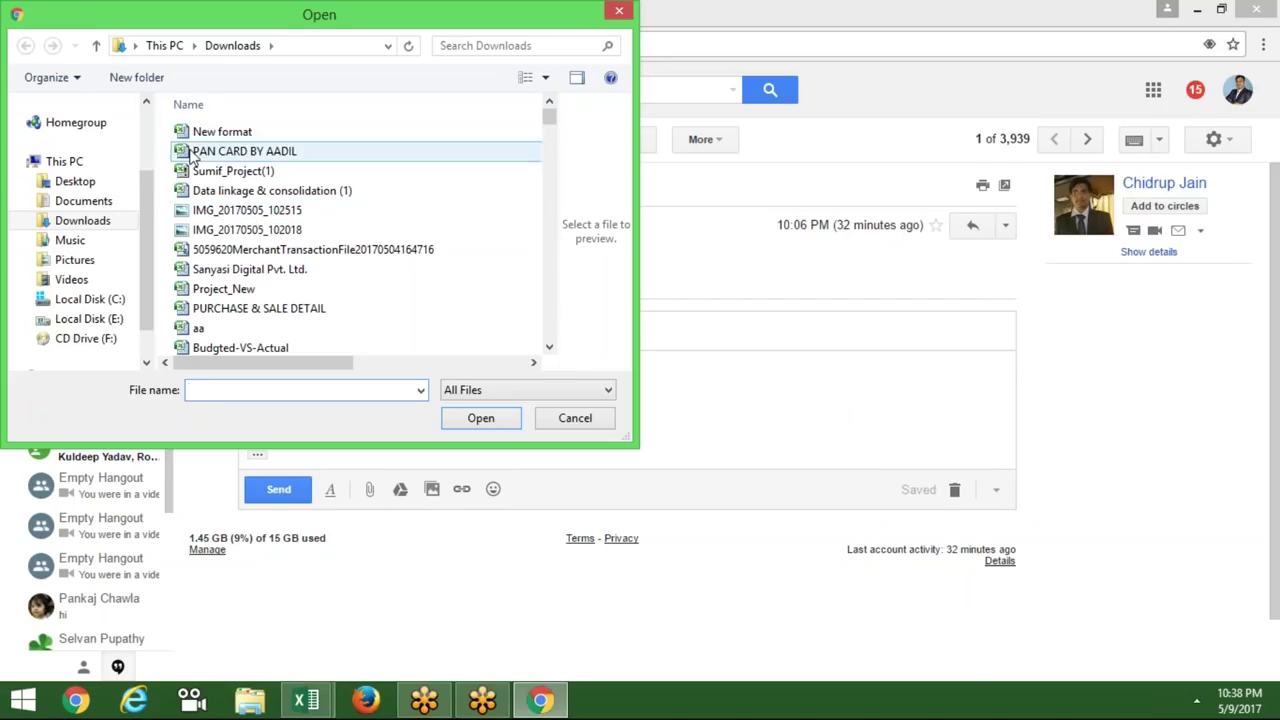
pyautogui.click(112, 181)
pyautogui.doubleClick(206, 131)
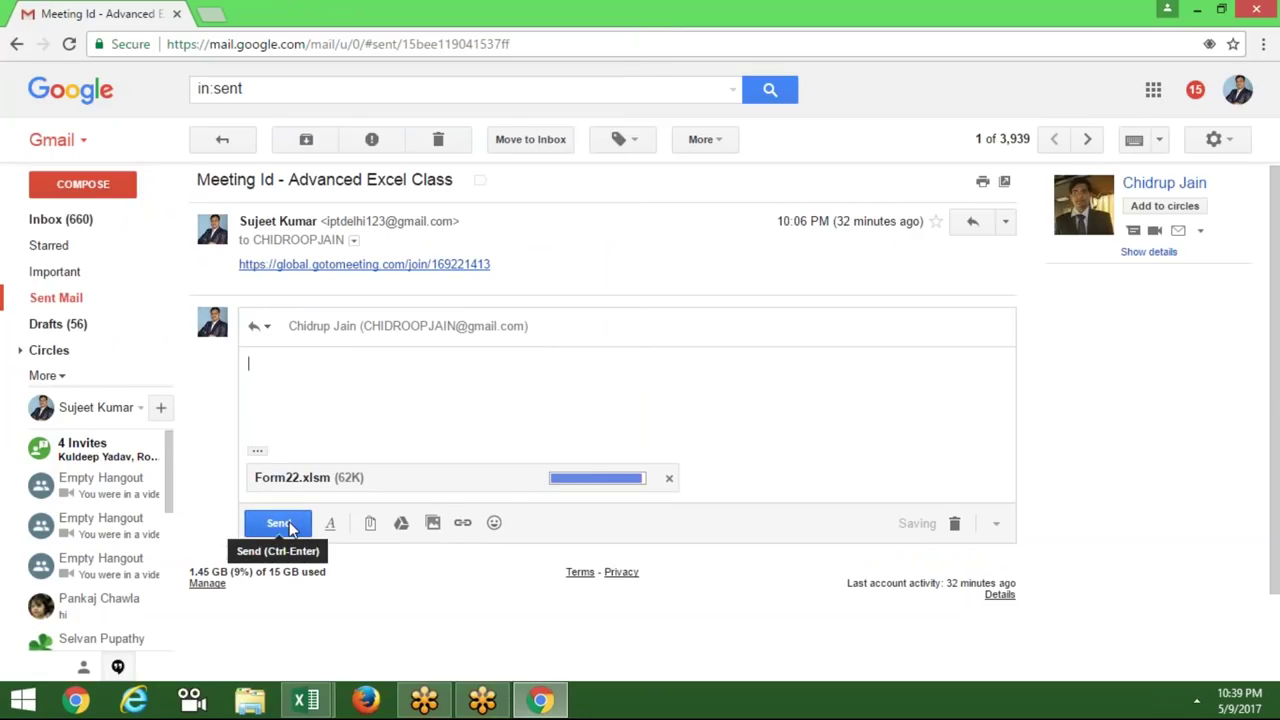
pyautogui.click(289, 529)
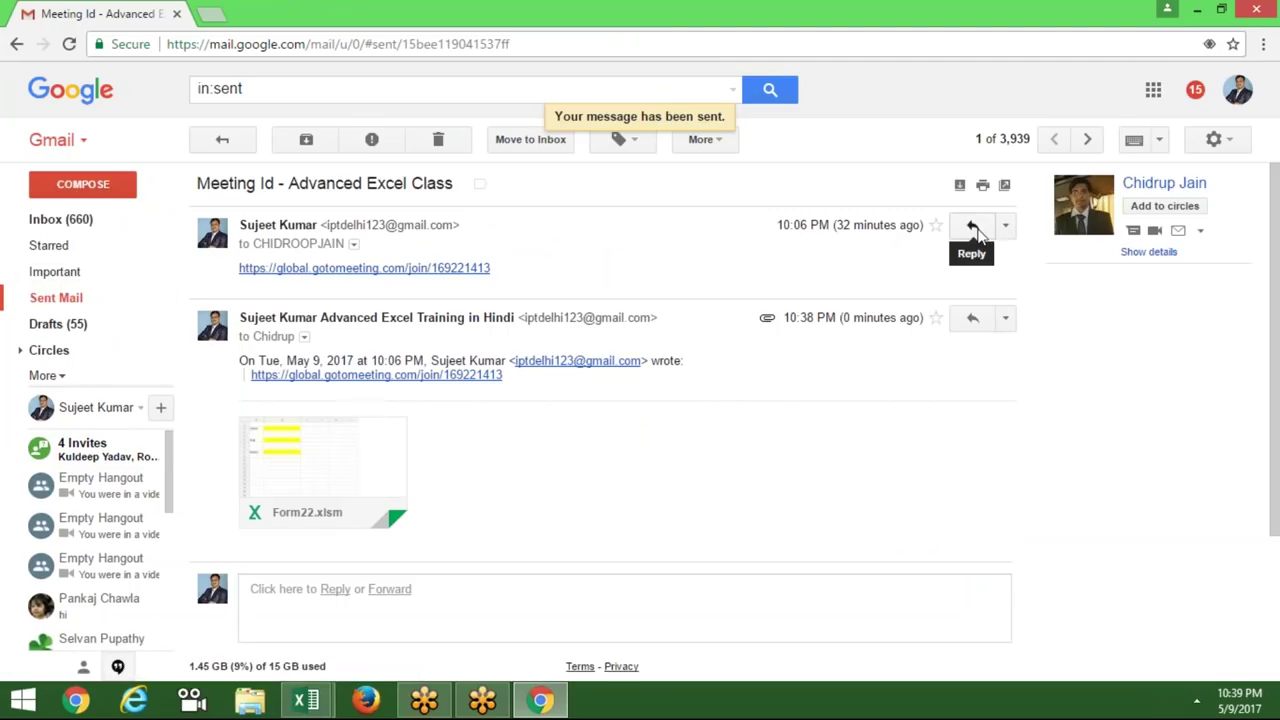
# Step: Send a second reply to the first message, also carrying the Form22 workbook
pyautogui.click(973, 228)
pyautogui.click(370, 490)
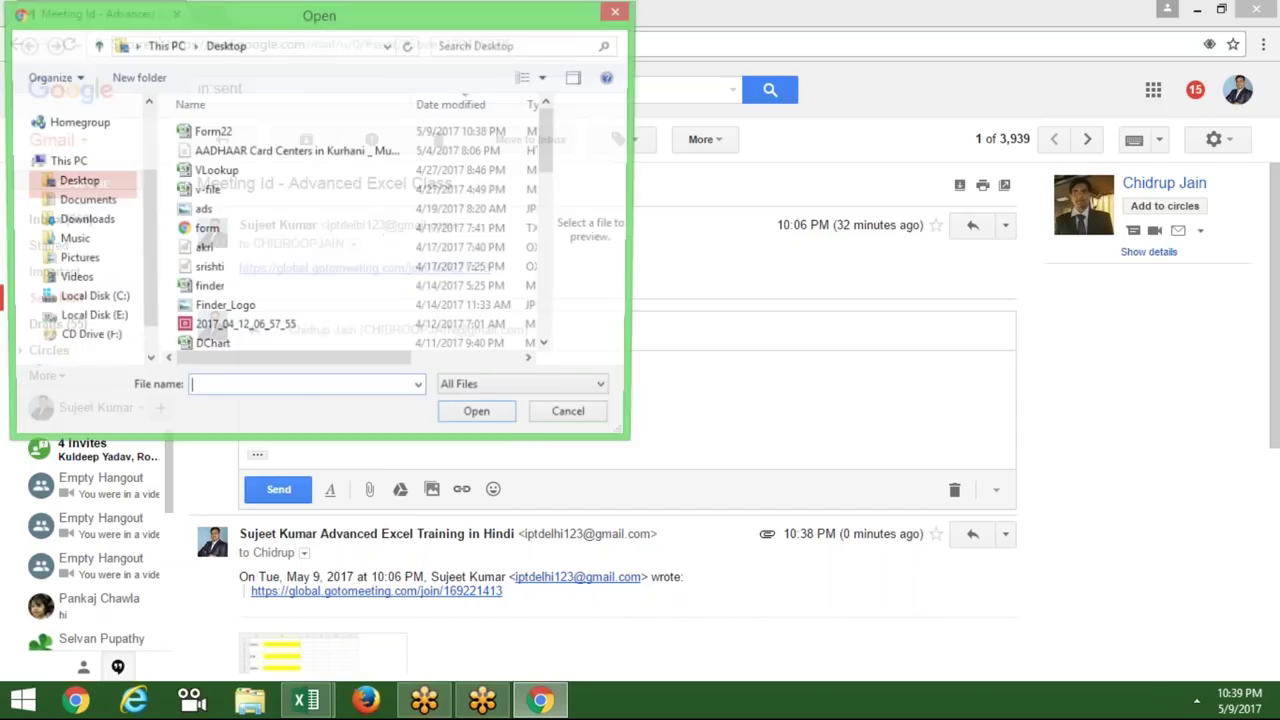
pyautogui.doubleClick(264, 135)
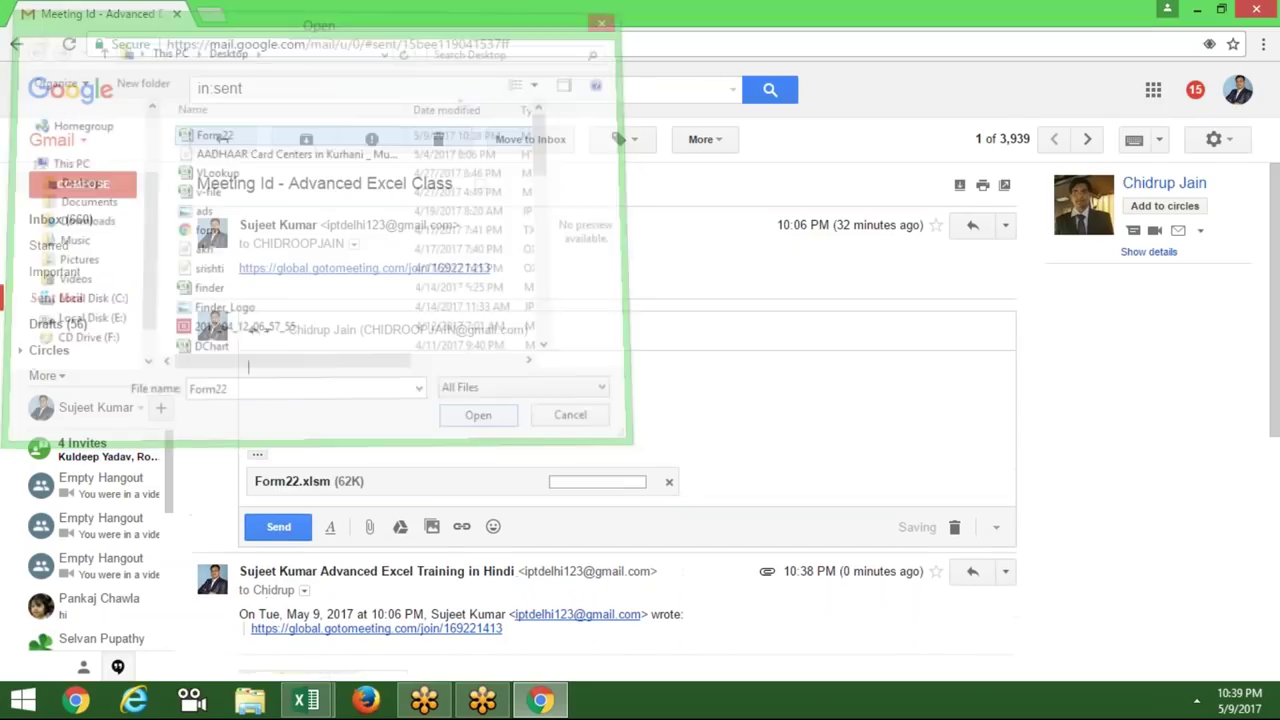
pyautogui.click(281, 525)
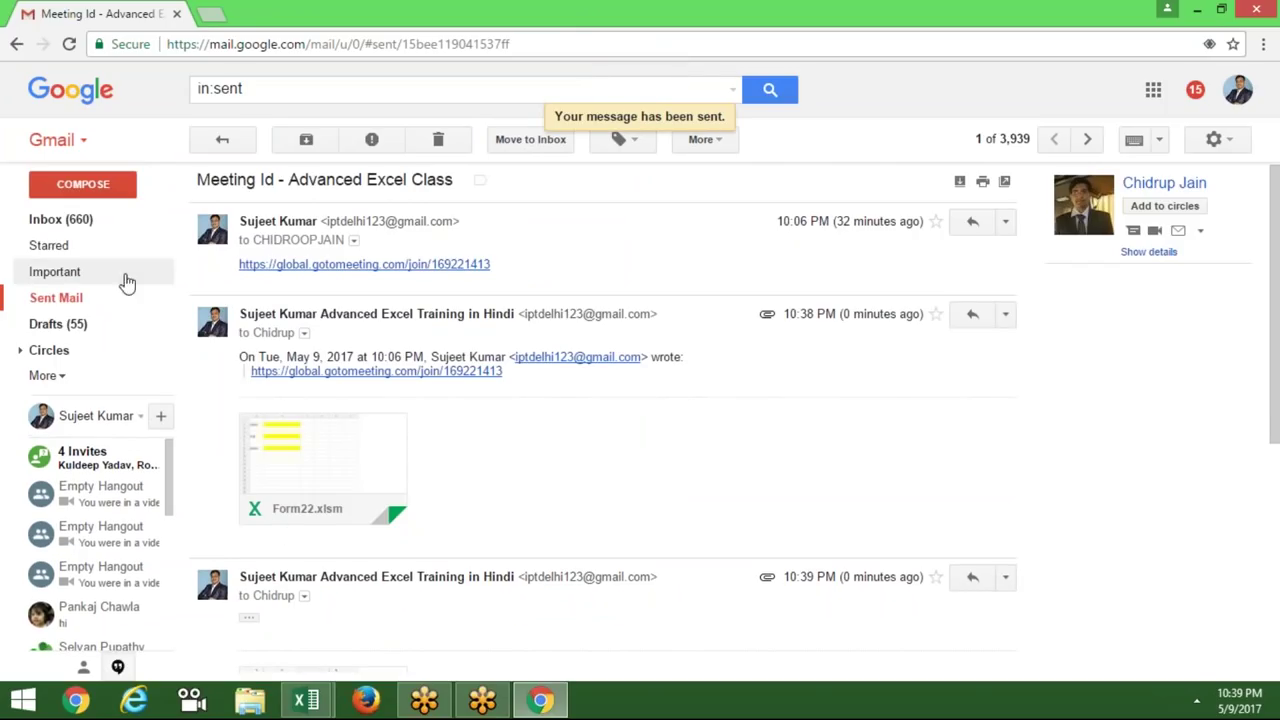
# Step: Reply to the 10:05 PM group meeting message with Form22.xlsm attached and send it
pyautogui.click(17, 47)
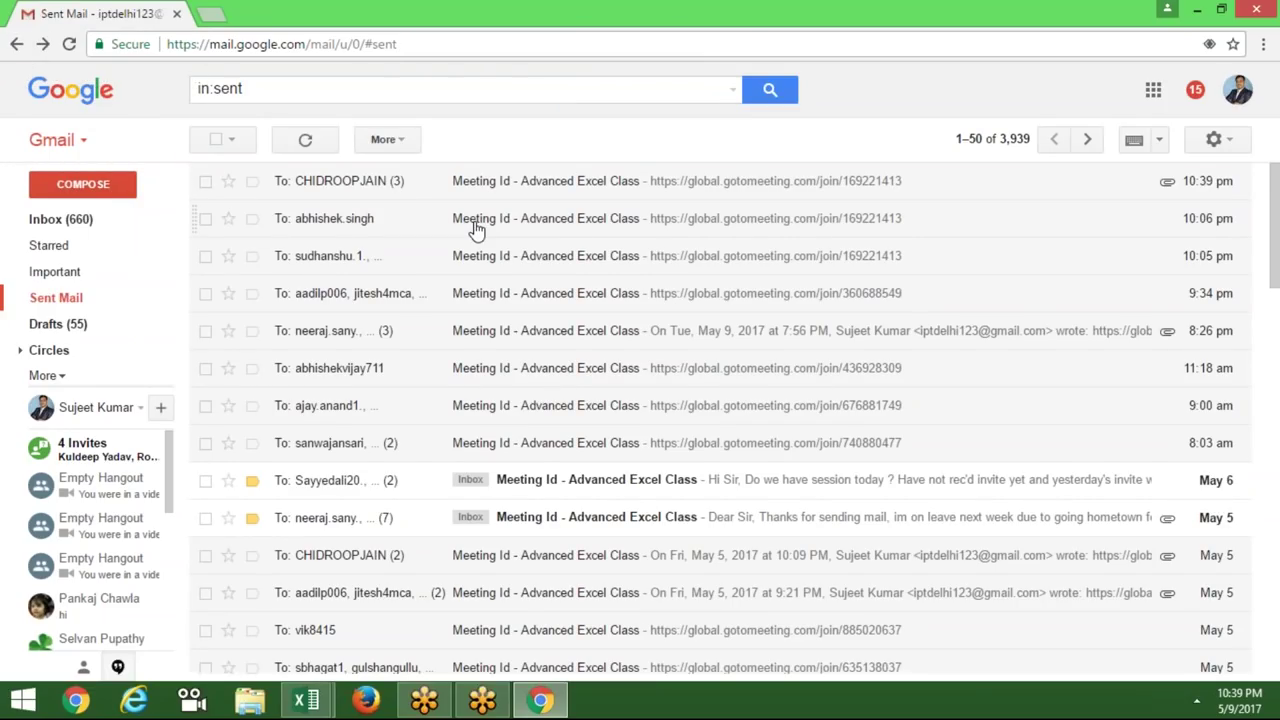
pyautogui.click(472, 255)
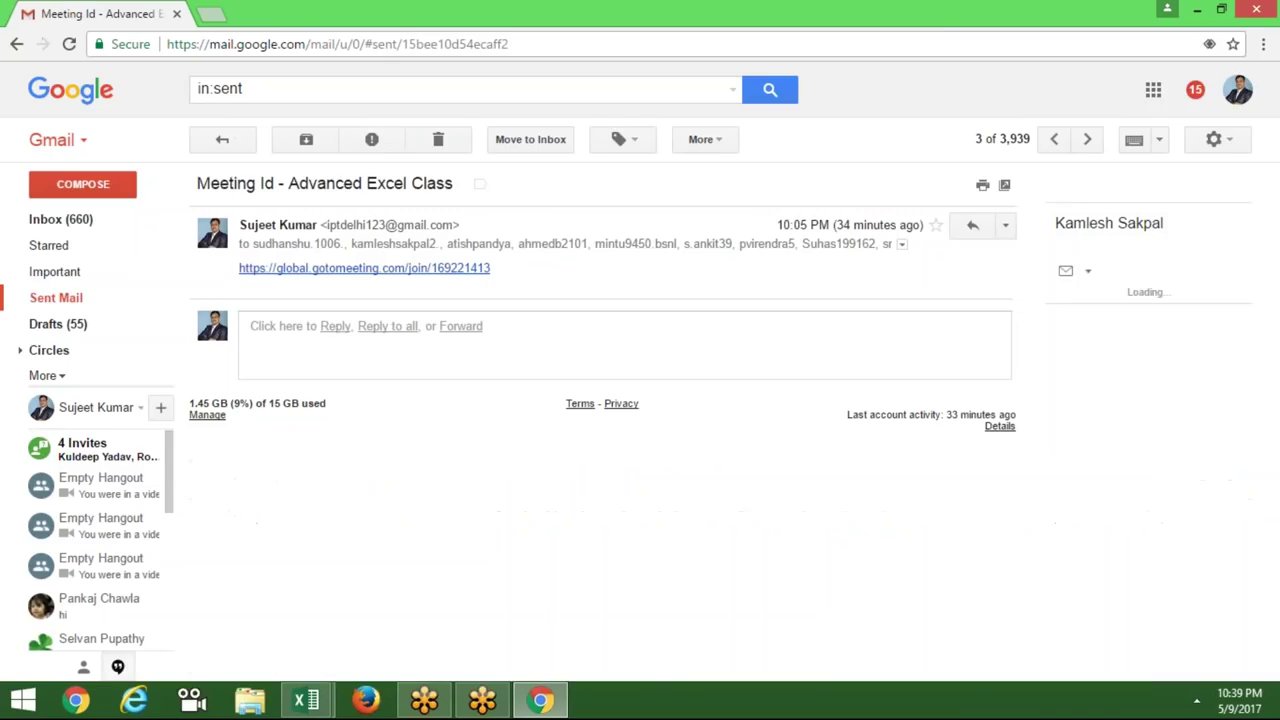
pyautogui.click(336, 327)
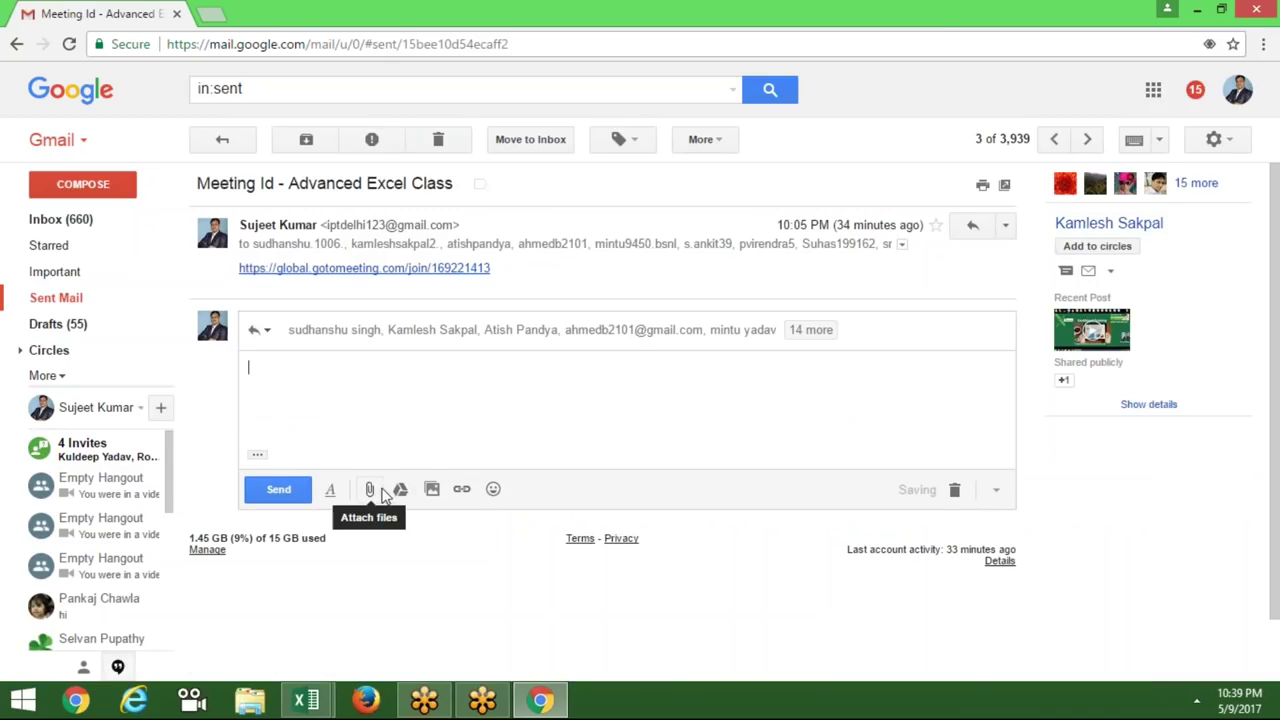
pyautogui.click(370, 490)
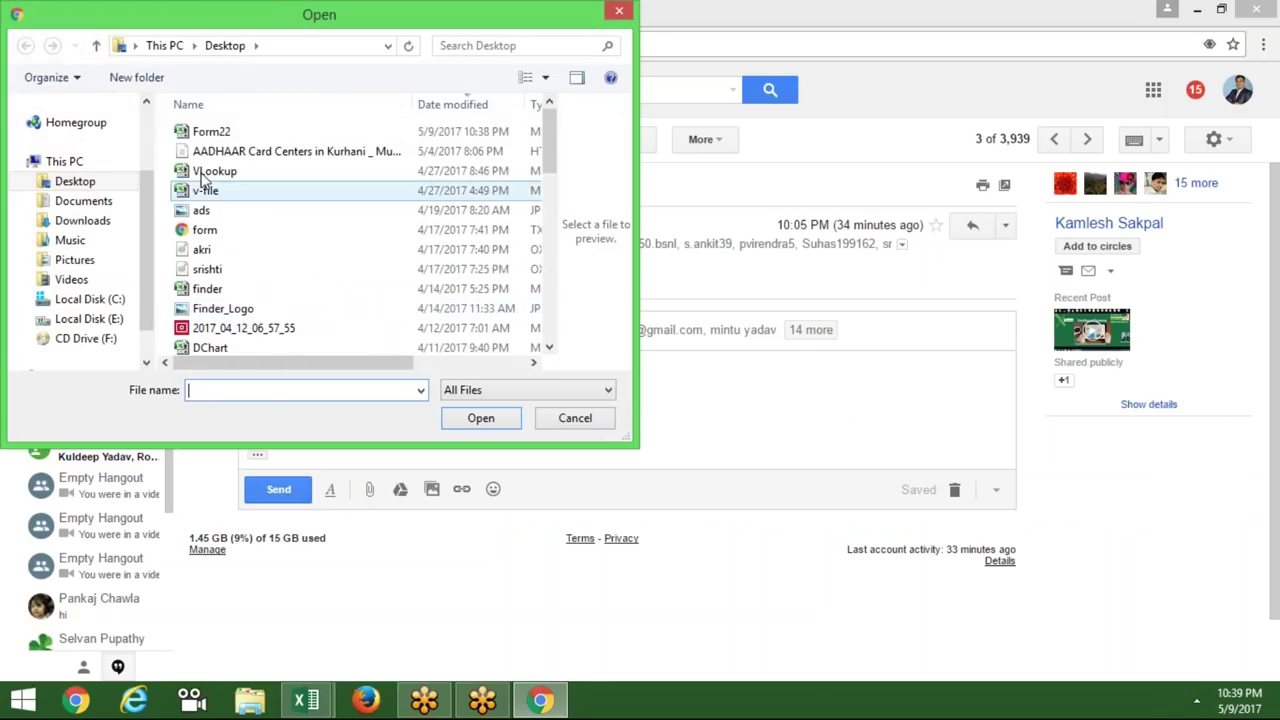
pyautogui.doubleClick(200, 138)
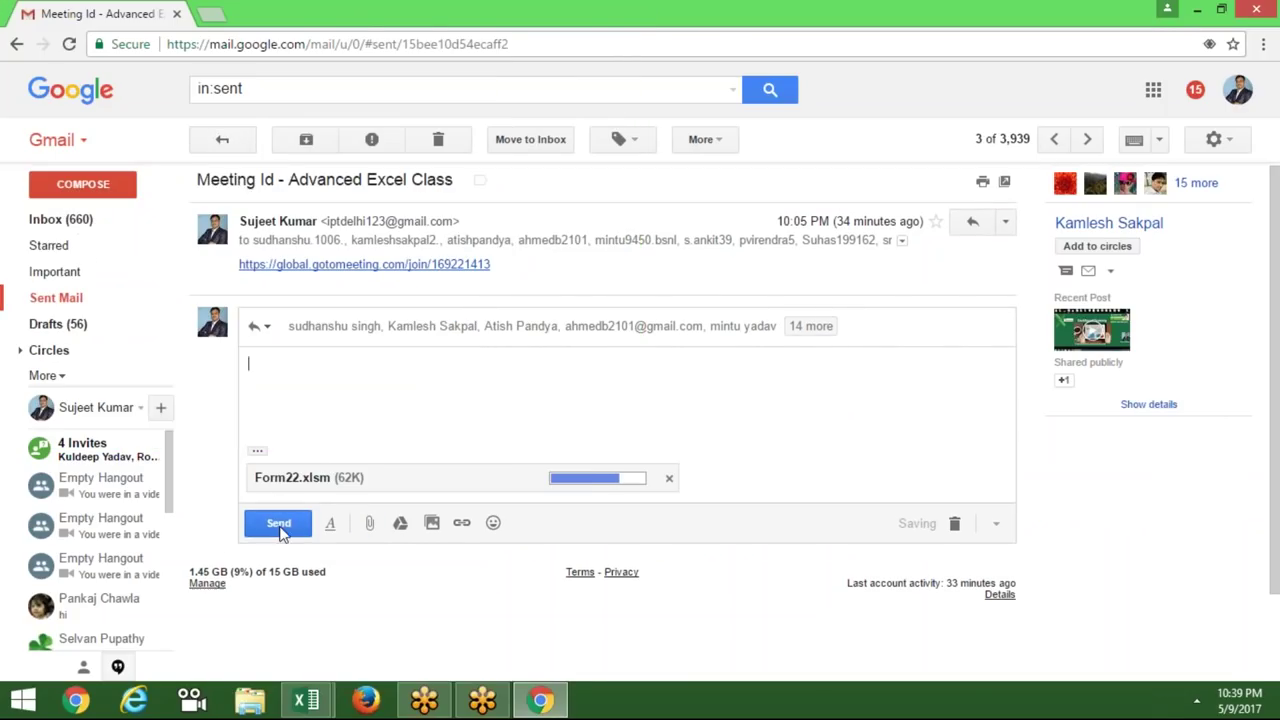
pyautogui.click(280, 528)
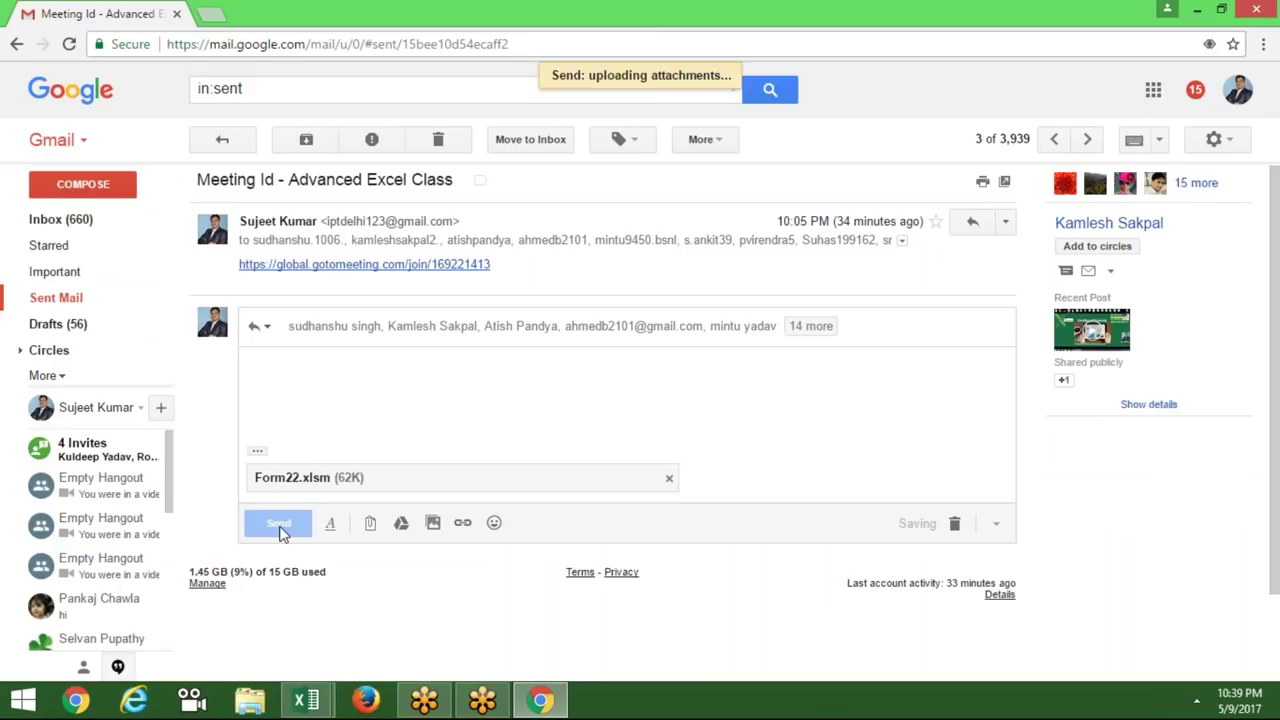